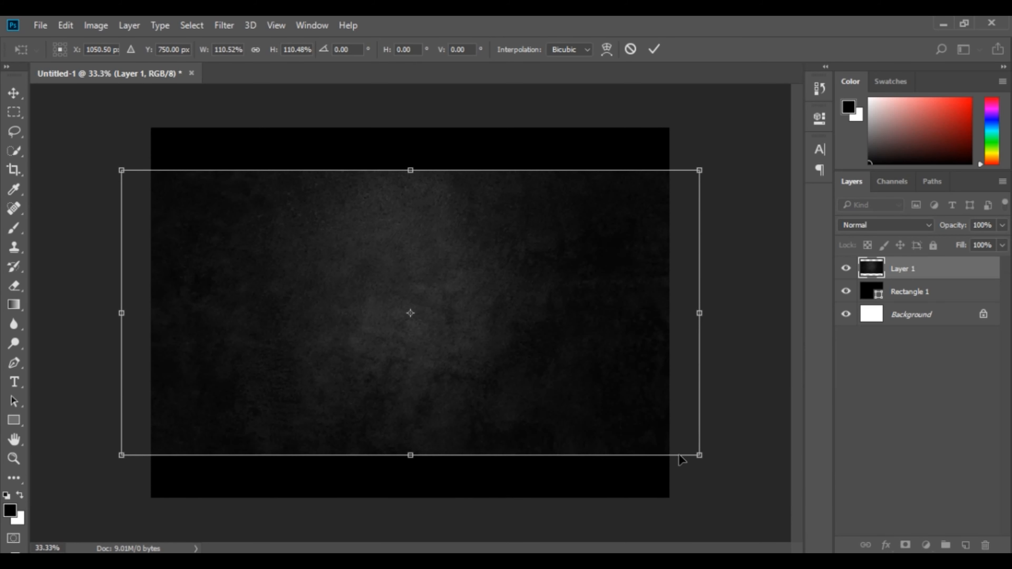
# Scale the dark texture layer to about 99.7% so it spans the canvas width and align it with the canvas's upper edge
pyautogui.moveTo(699, 455); pyautogui.dragTo(671, 441)
pyautogui.moveTo(581, 392); pyautogui.dragTo(581, 336)
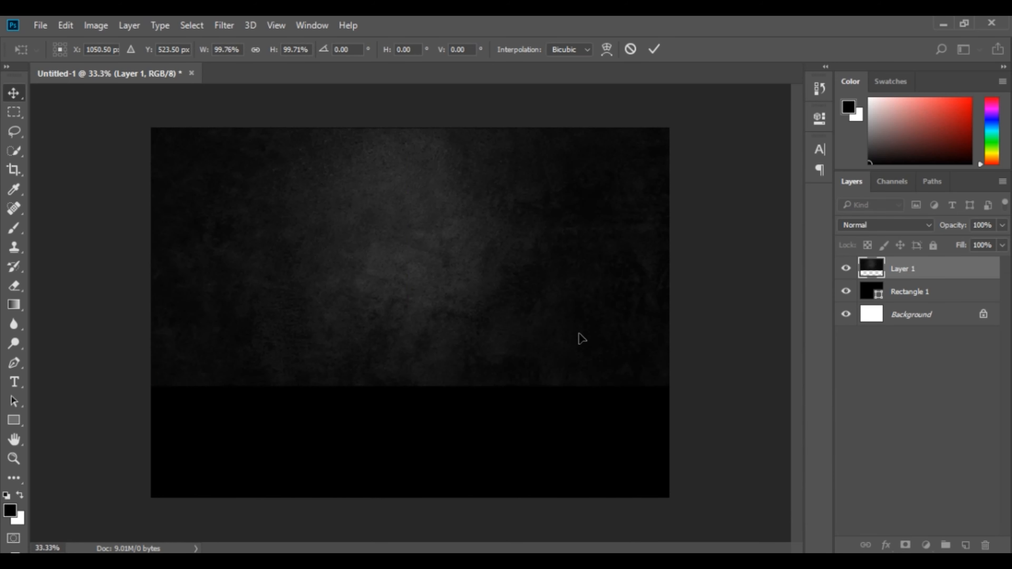
pyautogui.press('Return')
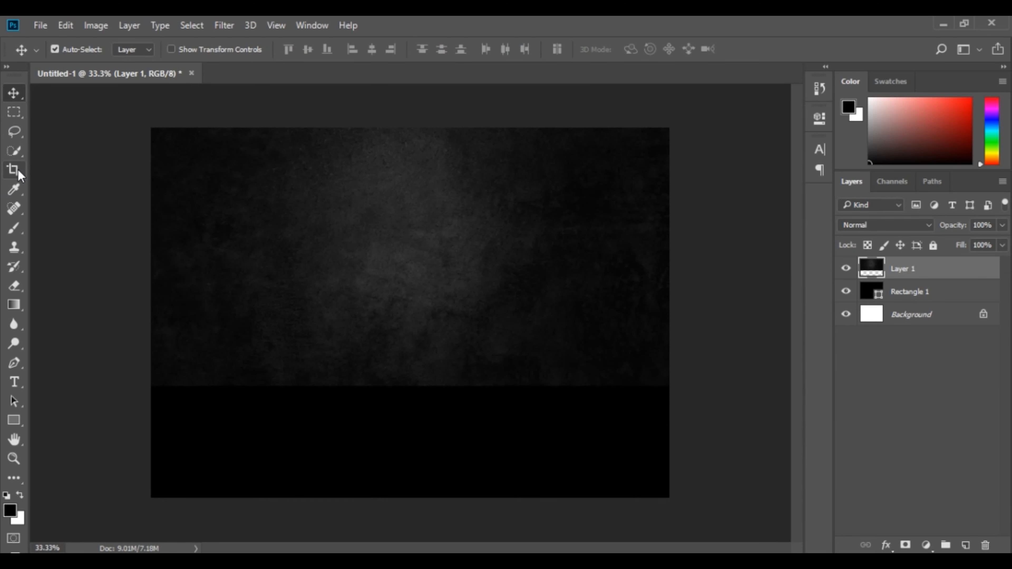
# Crop the canvas to the textured area, removing the plain black strip below it
pyautogui.click(14, 171)
pyautogui.moveTo(409, 493); pyautogui.dragTo(404, 445)
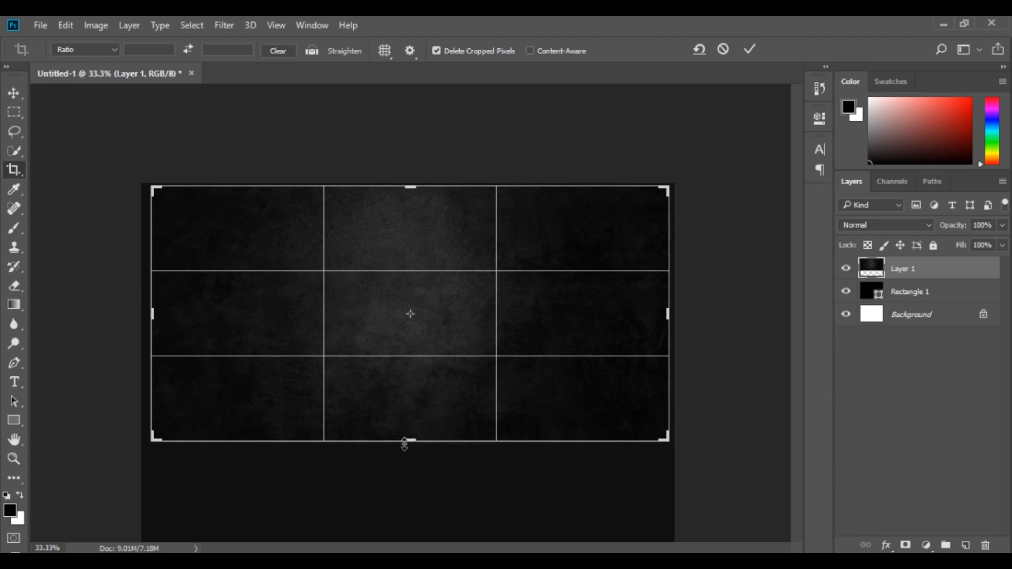
pyautogui.press('Return')
pyautogui.click(14, 92)
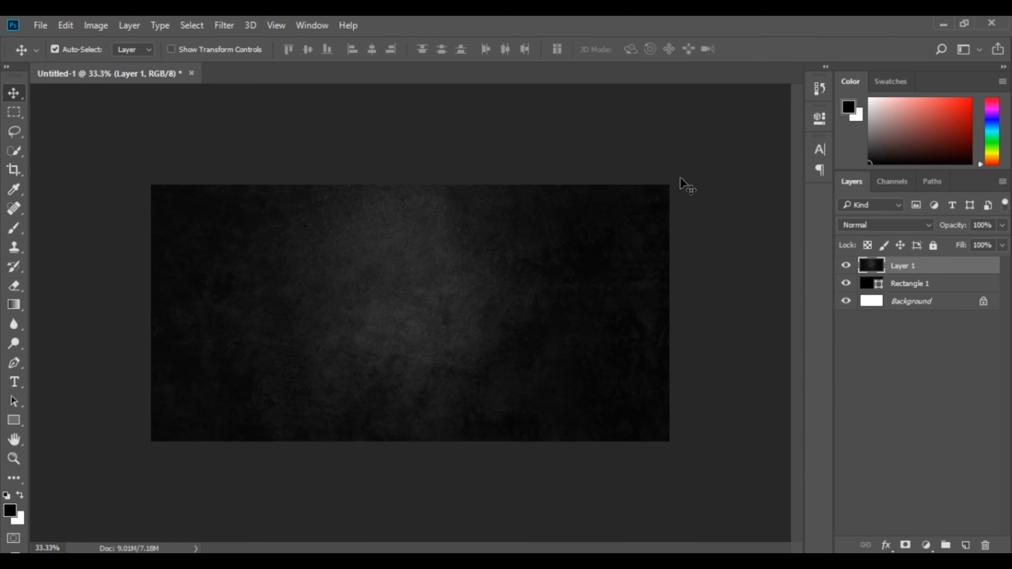
# Add a centre-aligned text box reading "Waves Of Happiness" and move it to the horizontal middle of the canvas
pyautogui.hotkey('ctrl', '+')
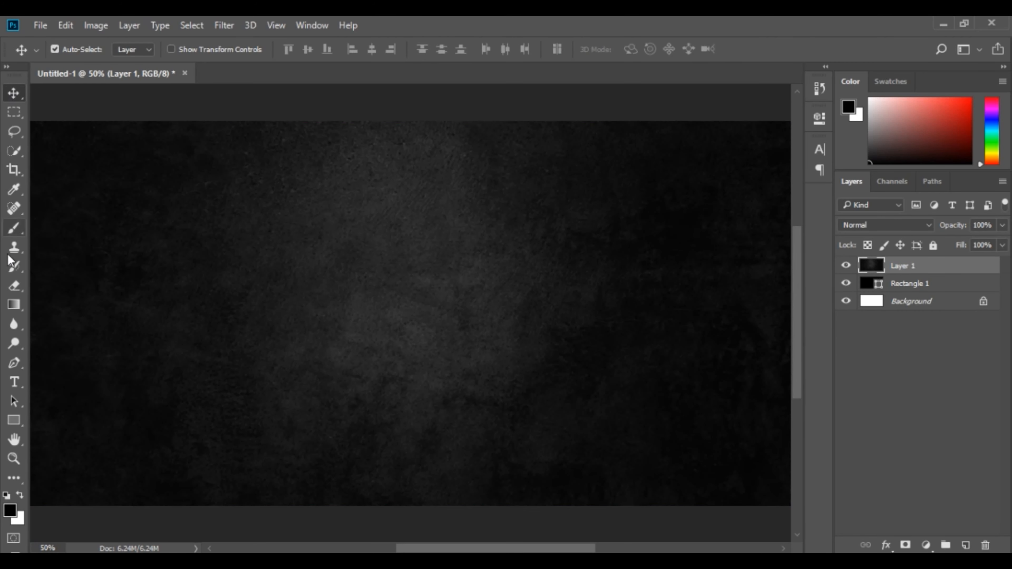
pyautogui.click(23, 385)
pyautogui.moveTo(239, 223); pyautogui.dragTo(682, 422)
pyautogui.write('W')
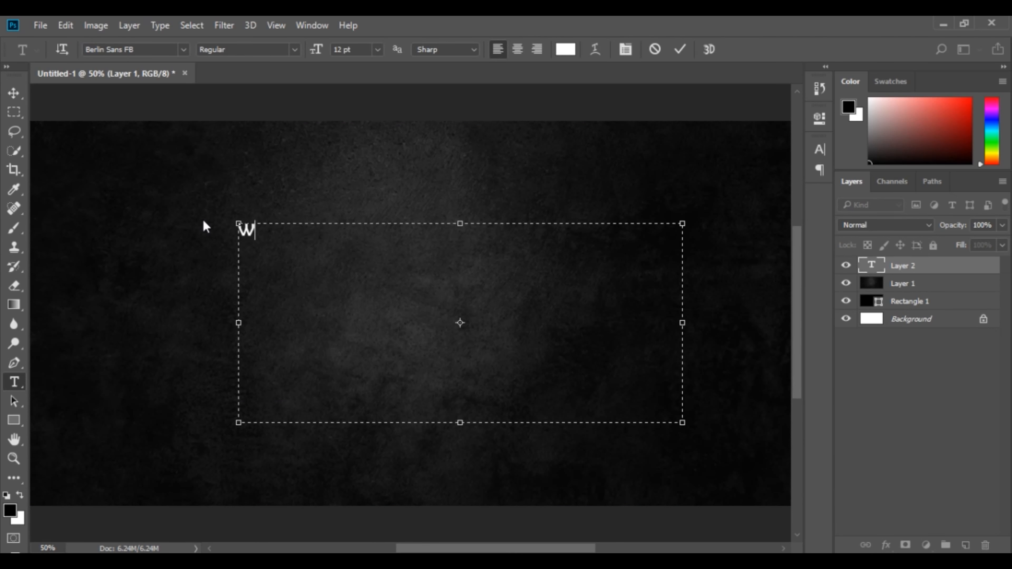
pyautogui.write('aves Of H')
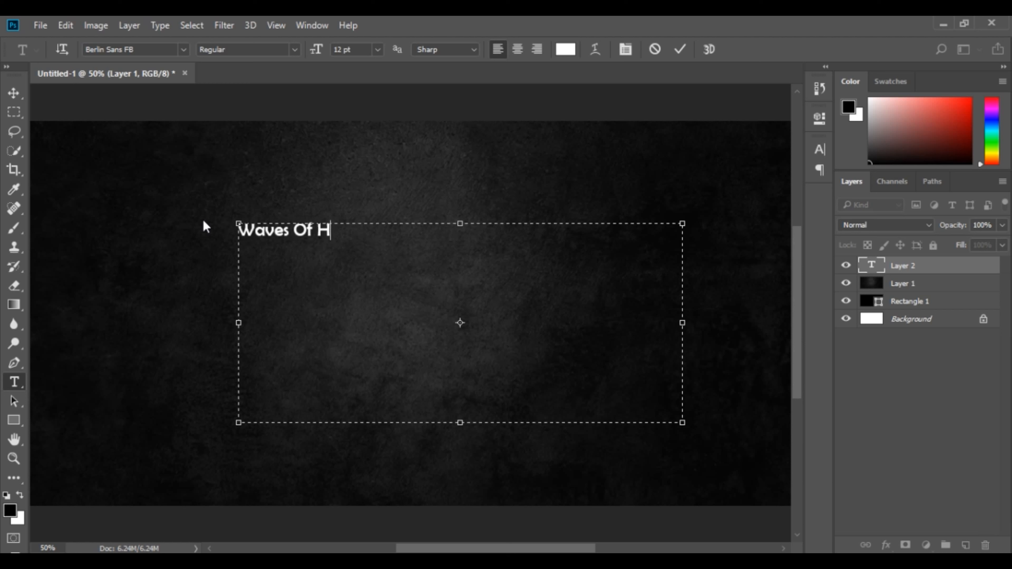
pyautogui.write('appiness')
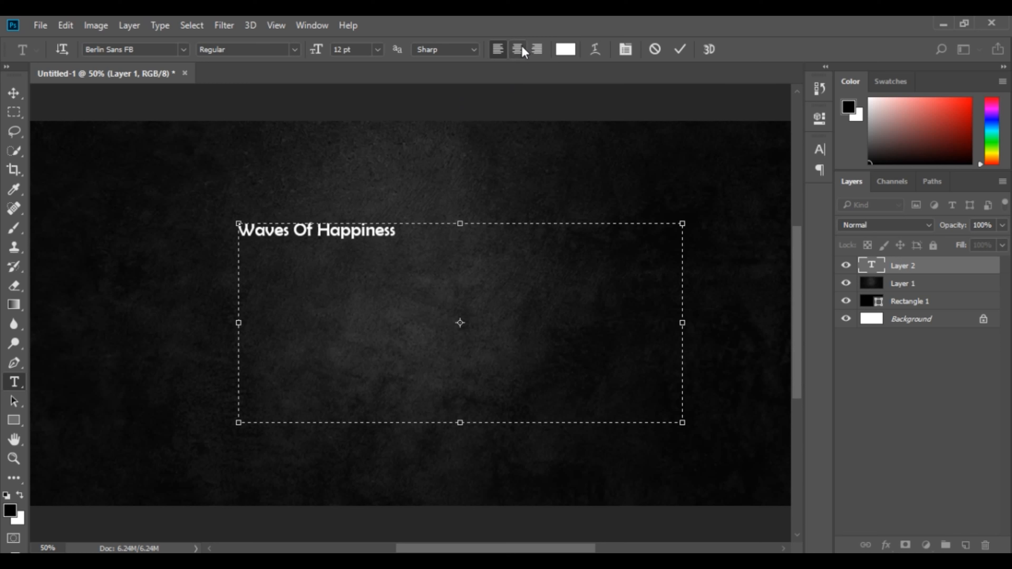
pyautogui.click(518, 49)
pyautogui.click(13, 93)
pyautogui.moveTo(426, 249); pyautogui.dragTo(378, 275)
# Change the font of the "Waves Of Happiness" text to Beyond Infinity - Demo
pyautogui.click(819, 150)
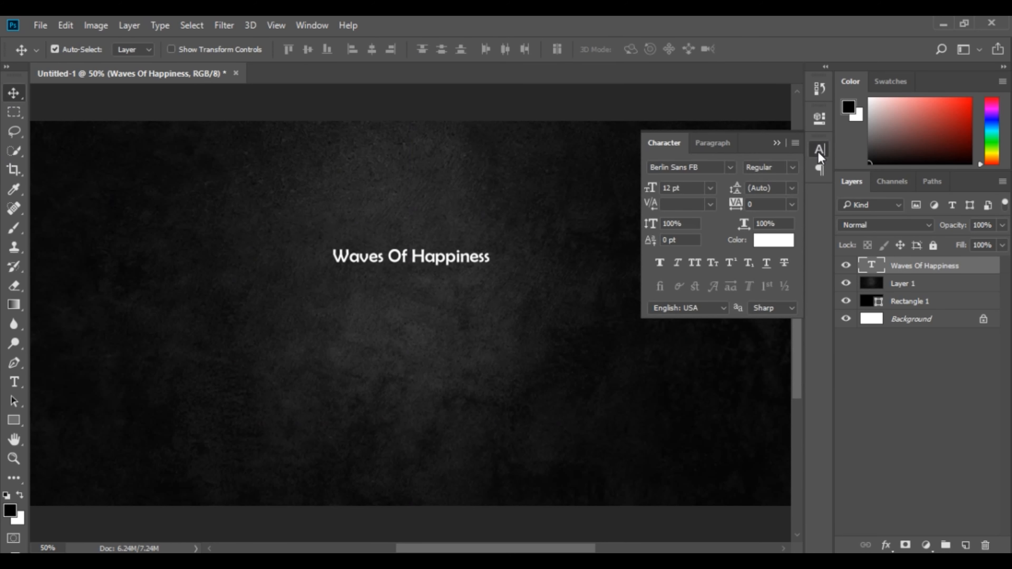
pyautogui.click(730, 166)
pyautogui.press('Down')
pyautogui.press('Down')
pyautogui.press('Down')
pyautogui.press('Down')
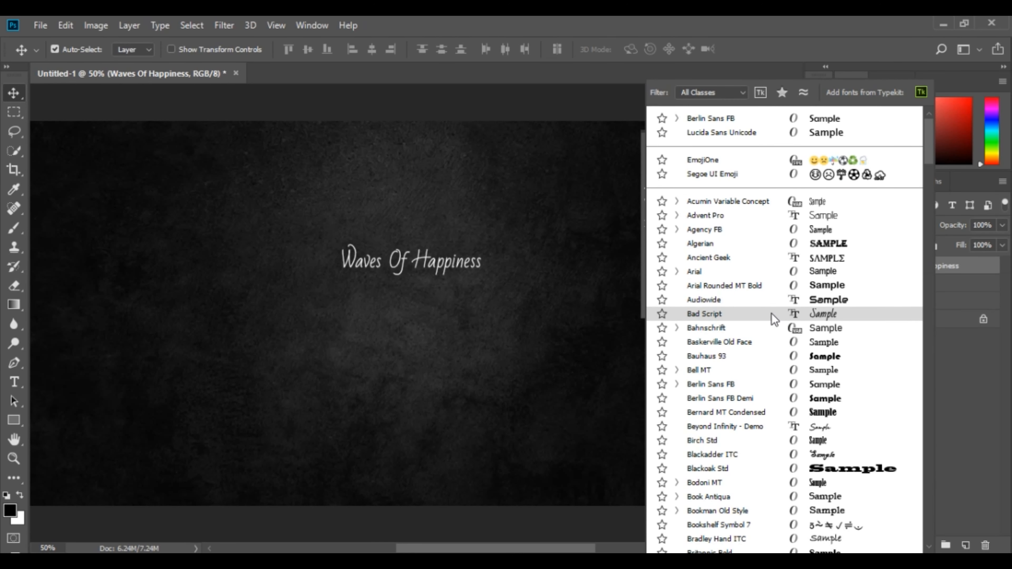
pyautogui.click(781, 430)
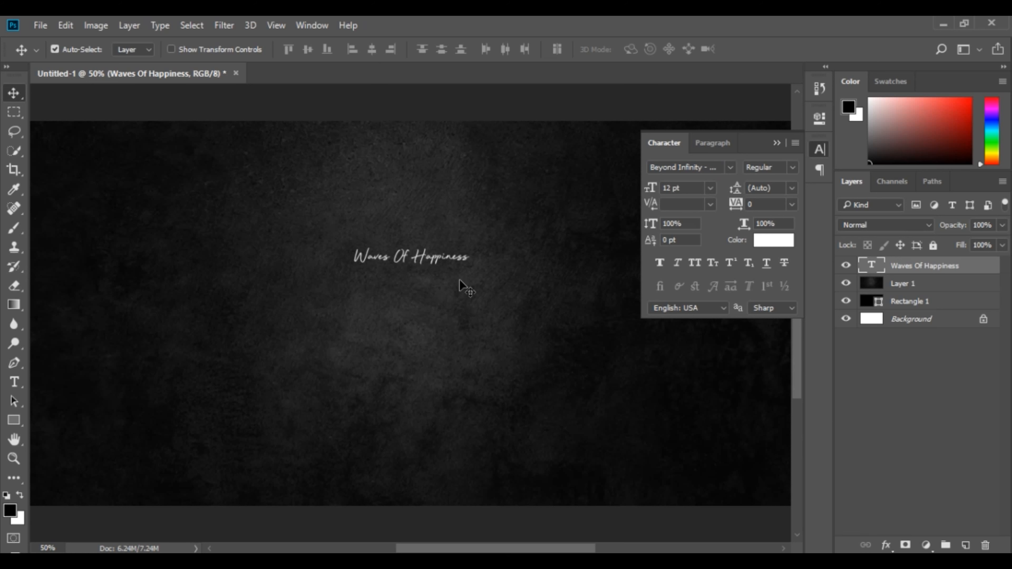
# Enlarge the text to 61 pt and shift its text box toward the canvas's left side
pyautogui.hotkey('ctrl', 't')
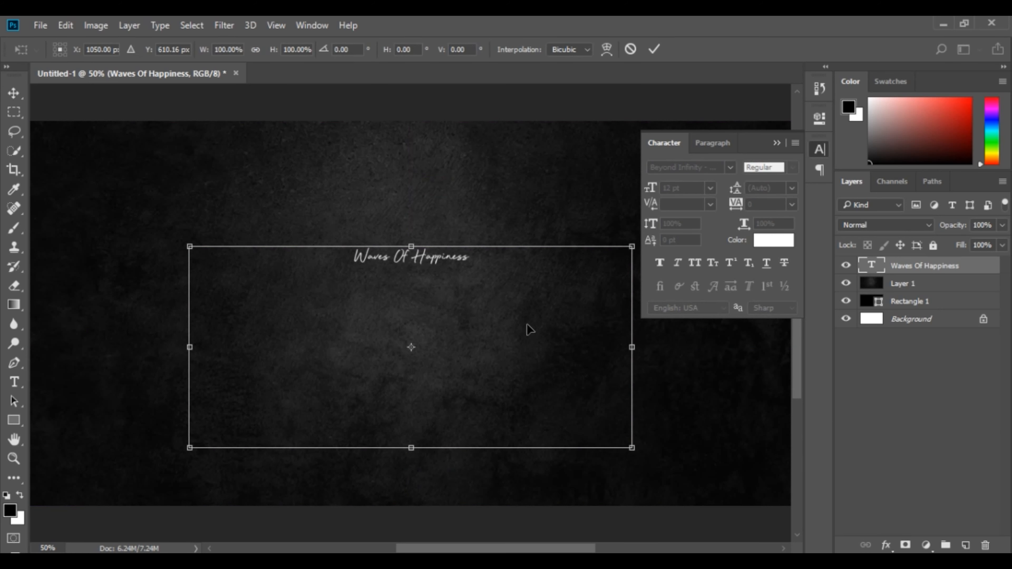
pyautogui.press('Return')
pyautogui.moveTo(728, 191); pyautogui.dragTo(770, 192)
pyautogui.moveTo(651, 189); pyautogui.dragTo(617, 220)
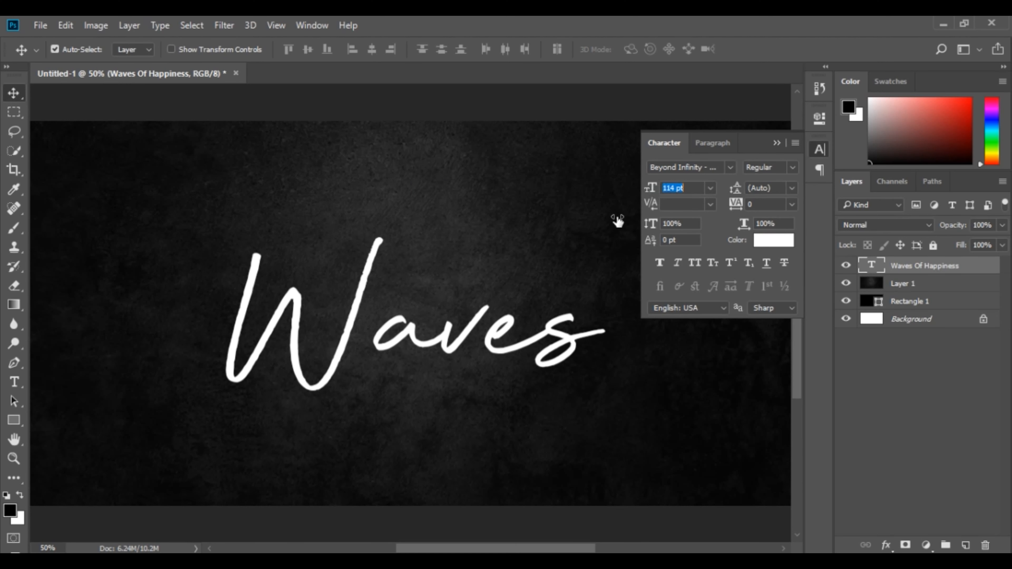
pyautogui.moveTo(542, 357); pyautogui.dragTo(430, 331)
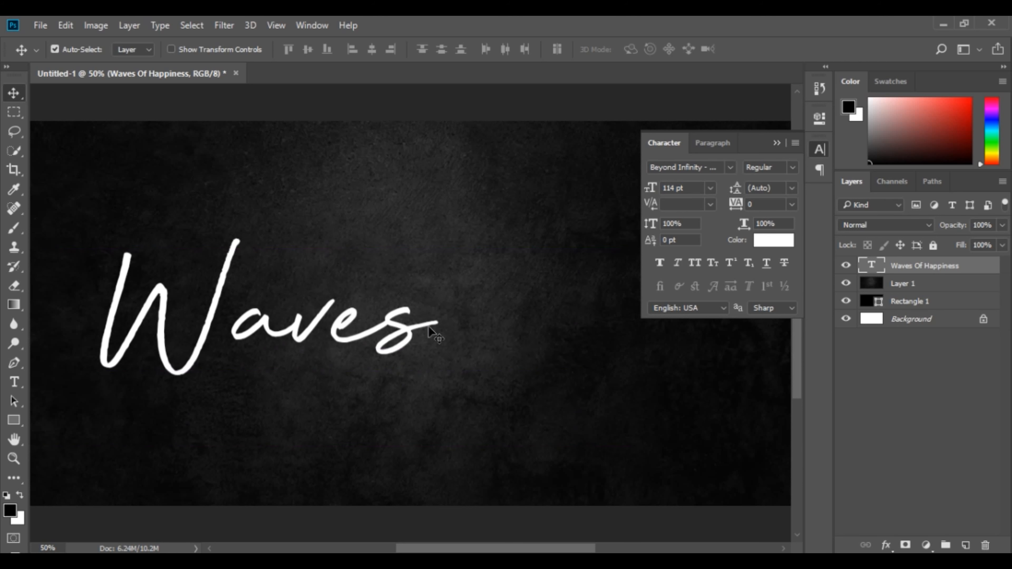
pyautogui.moveTo(652, 191)
pyautogui.mouseDown()
pyautogui.moveTo(630, 189)
pyautogui.moveTo(653, 197)
pyautogui.moveTo(634, 195)
pyautogui.moveTo(642, 193)
pyautogui.mouseUp()
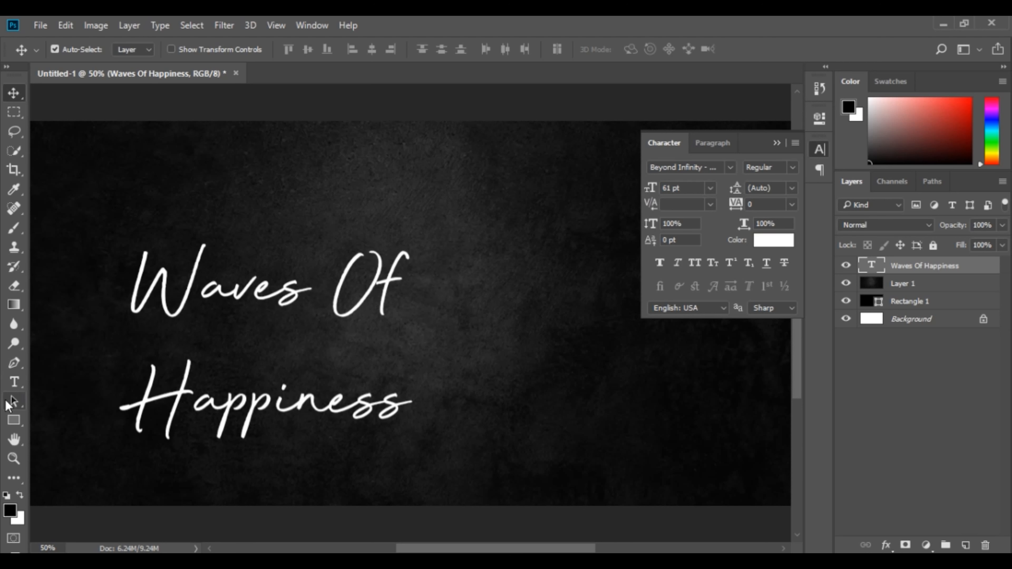
# Widen the text box until "Waves Of Happiness" fits on a single line
pyautogui.click(13, 382)
pyautogui.click(203, 309)
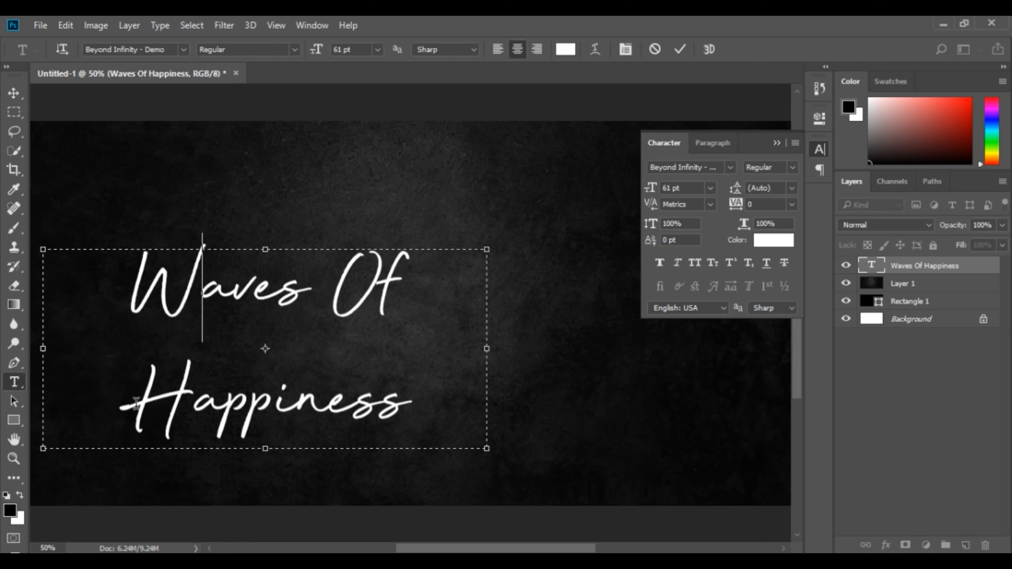
pyautogui.click(136, 403)
pyautogui.moveTo(487, 349); pyautogui.dragTo(748, 348)
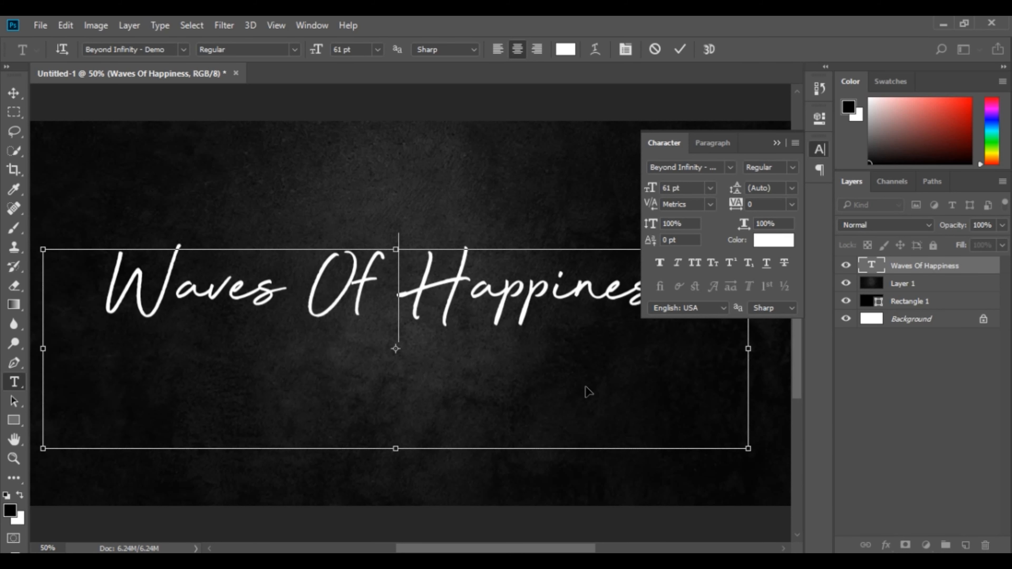
# Move the text line slightly right and up to centre it on the canvas, and put the character settings away
pyautogui.hotkey('ctrl', '-')
pyautogui.click(14, 93)
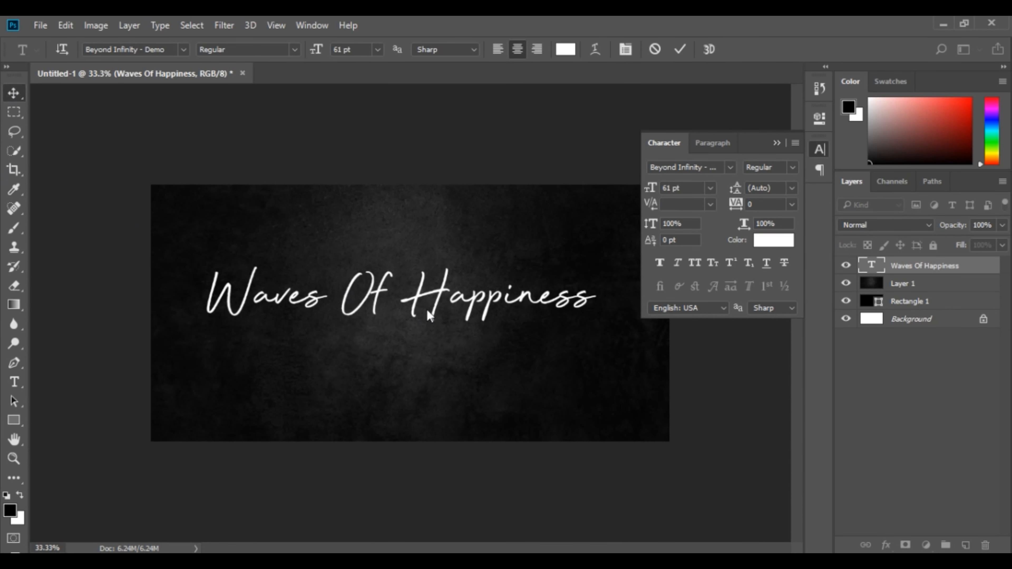
pyautogui.moveTo(431, 298); pyautogui.dragTo(448, 288)
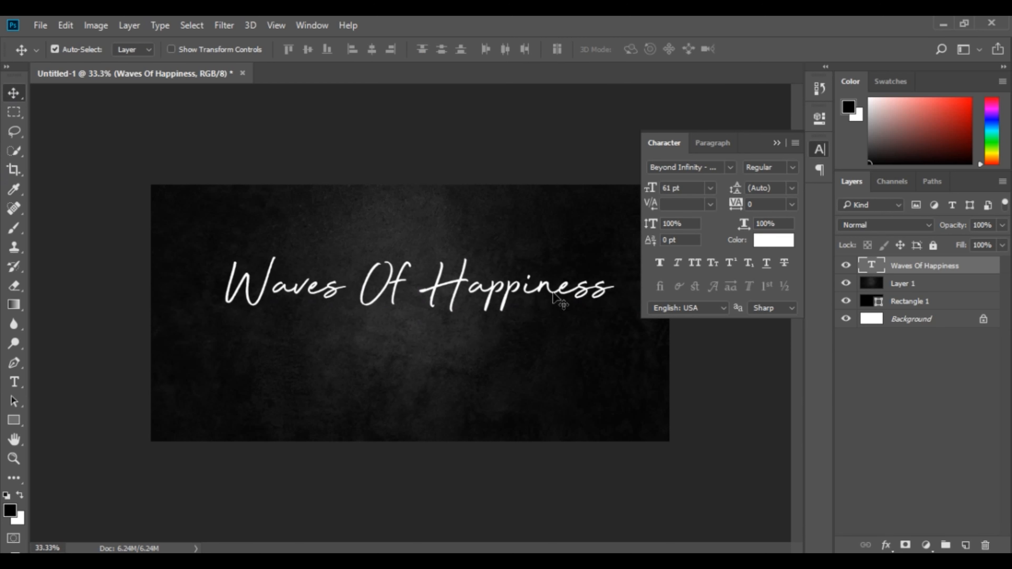
pyautogui.hotkey('ctrl', '+')
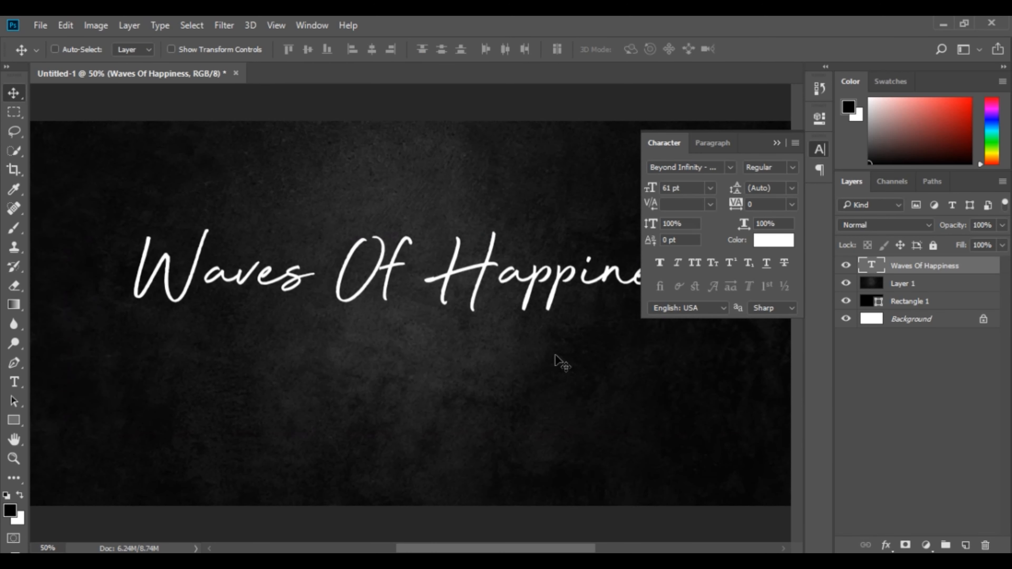
pyautogui.hotkey('ctrl', '-')
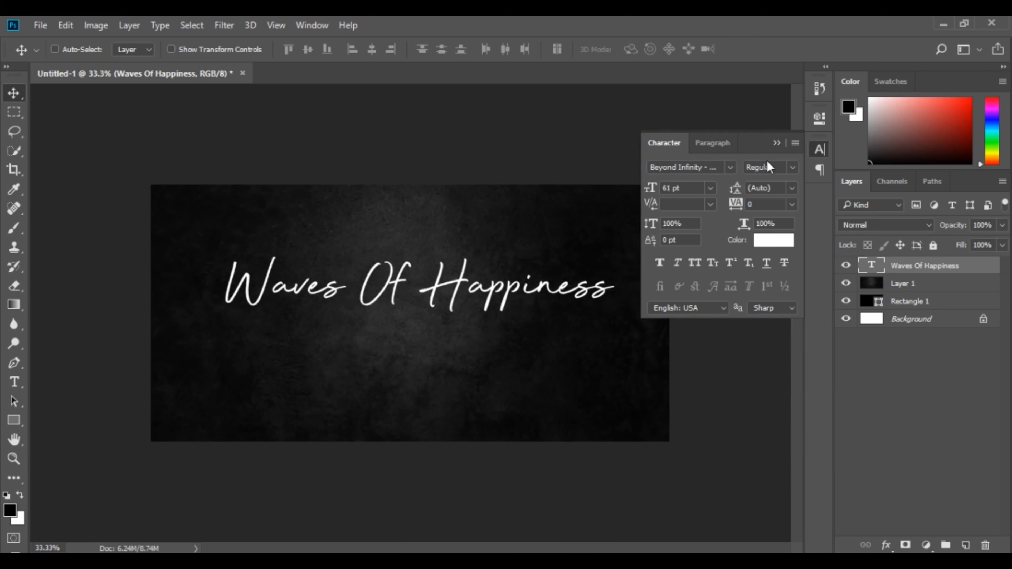
pyautogui.click(777, 143)
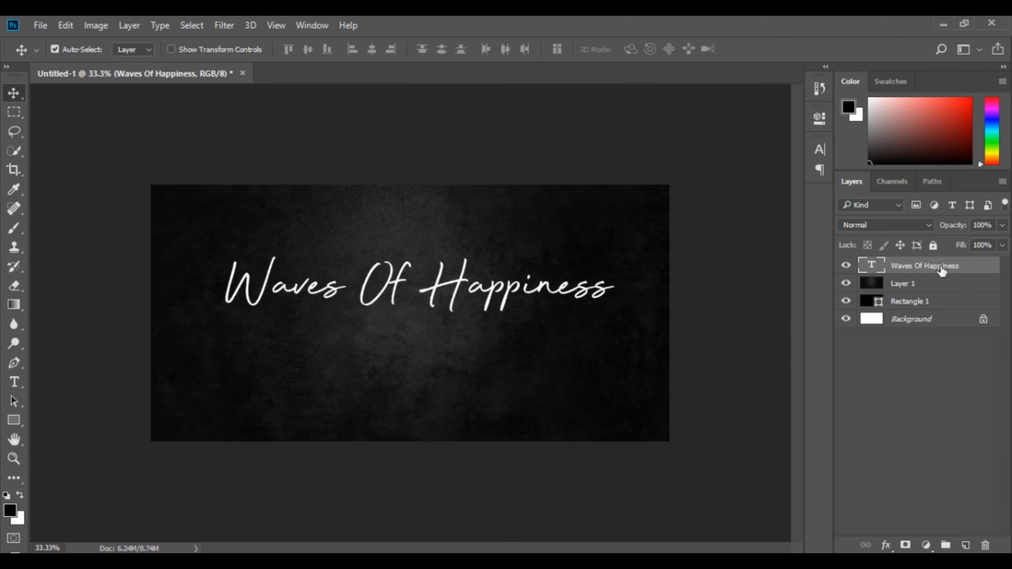
# Add an Outer Glow layer style to the text with the glow colour yellow ffd303
pyautogui.rightClick(970, 270)
pyautogui.click(713, 115)
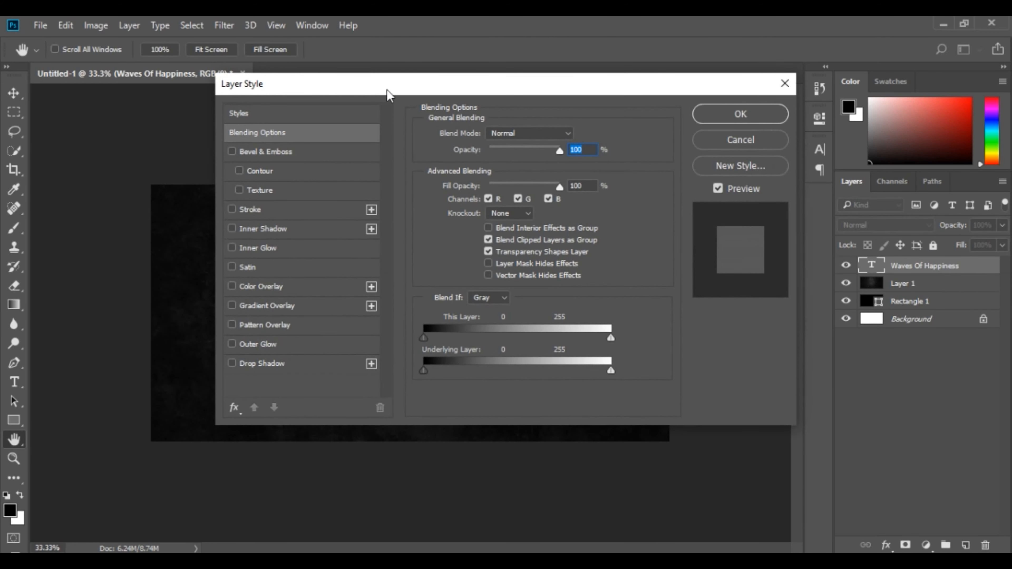
pyautogui.moveTo(388, 96); pyautogui.dragTo(622, 123)
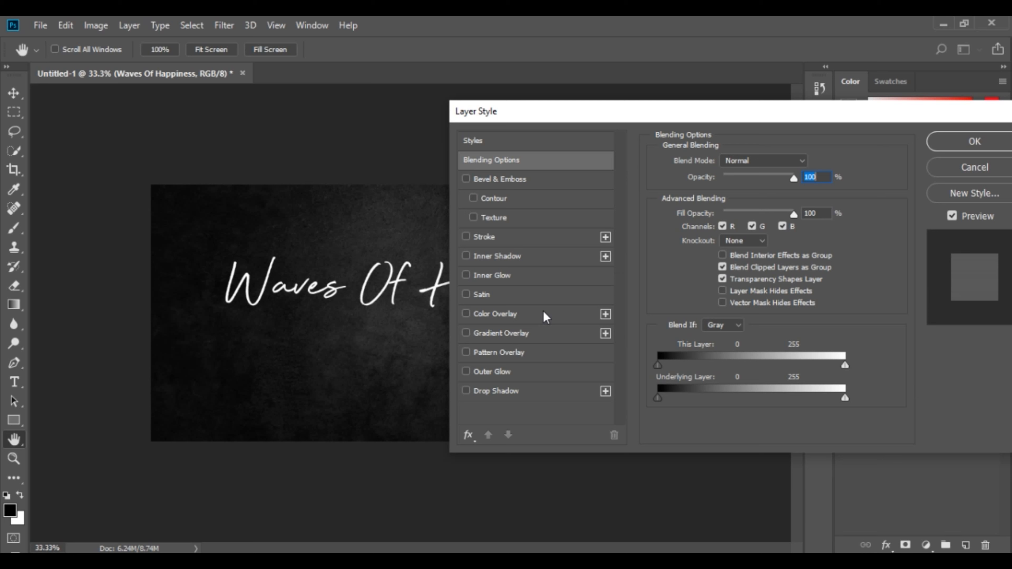
pyautogui.click(486, 373)
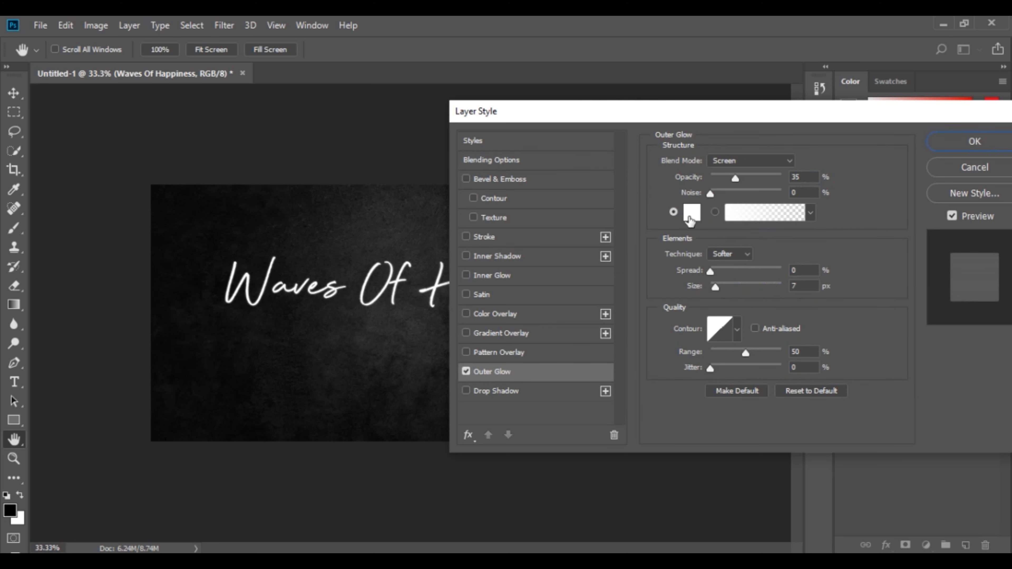
pyautogui.click(692, 212)
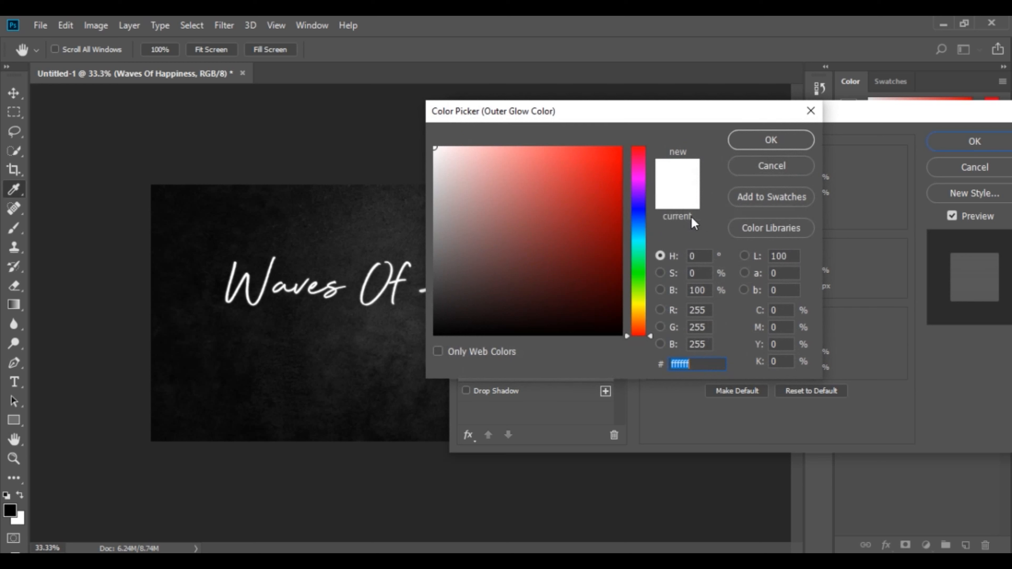
pyautogui.click(642, 301)
pyautogui.click(642, 310)
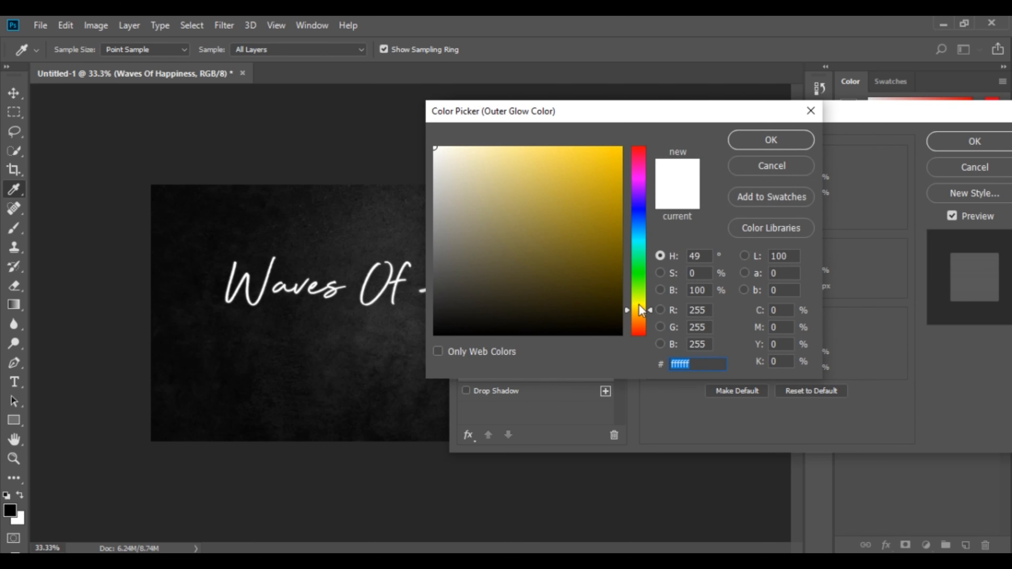
pyautogui.click(619, 146)
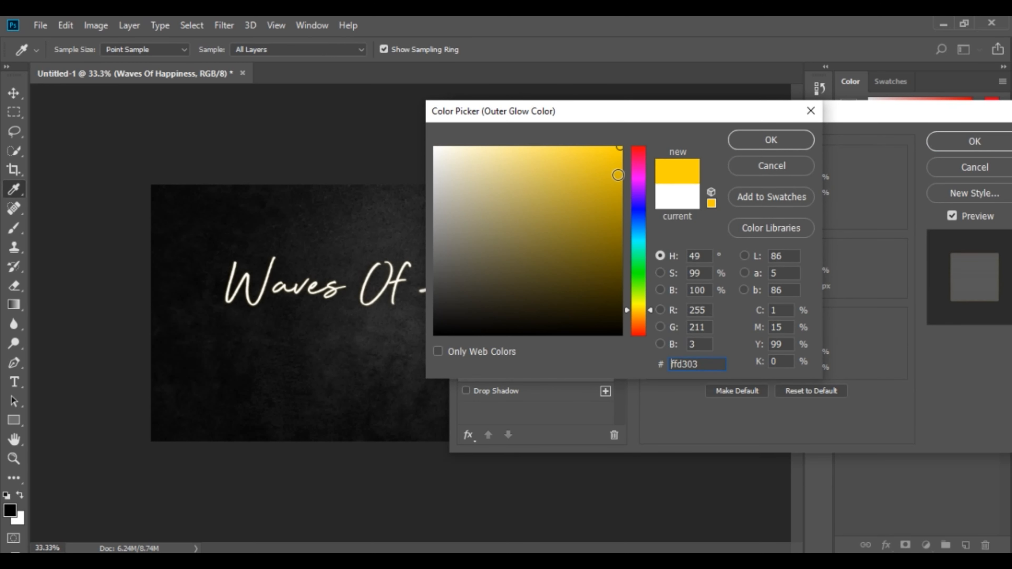
pyautogui.click(763, 142)
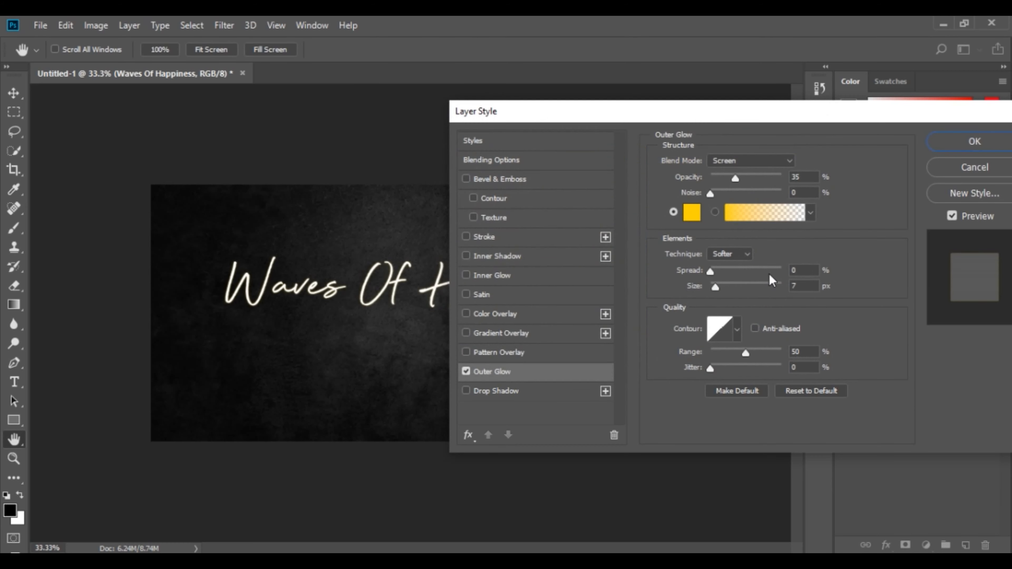
# Set the outer glow's spread to 6%, enlarge its size to slightly over 100 px, and apply the layer style
pyautogui.moveTo(720, 287)
pyautogui.mouseDown()
pyautogui.moveTo(743, 290)
pyautogui.moveTo(717, 278)
pyautogui.mouseUp()
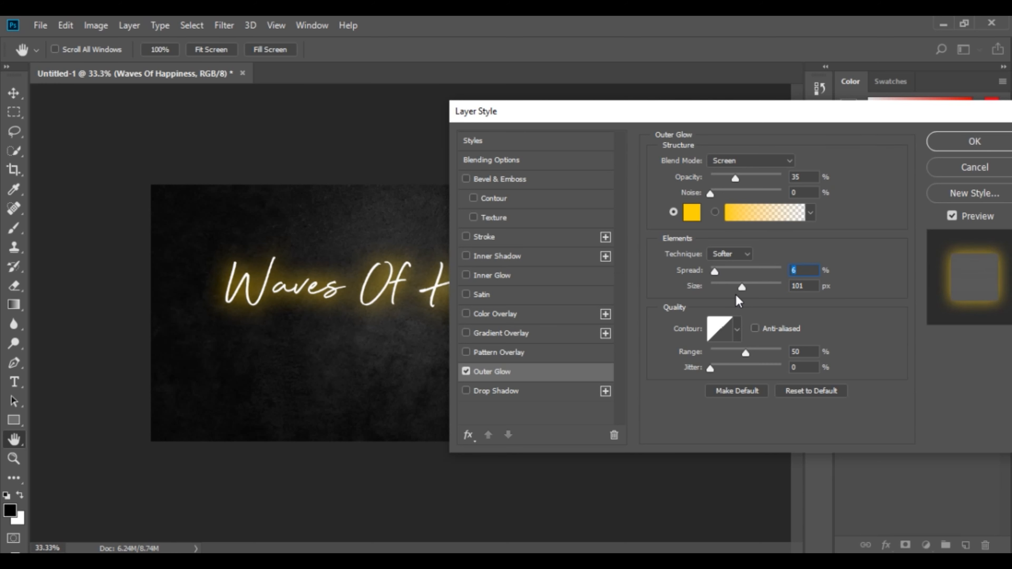
pyautogui.moveTo(743, 286); pyautogui.dragTo(750, 286)
pyautogui.click(945, 147)
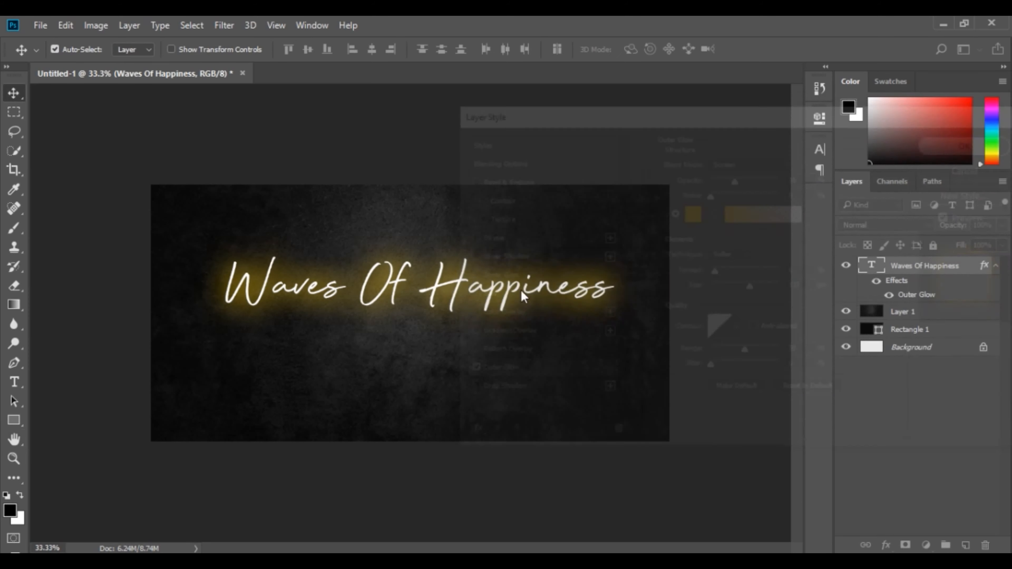
# Duplicate the "Waves Of Happiness" text layer and set the copy's text colour to orange ffae00
pyautogui.hotkey('ctrl', '+')
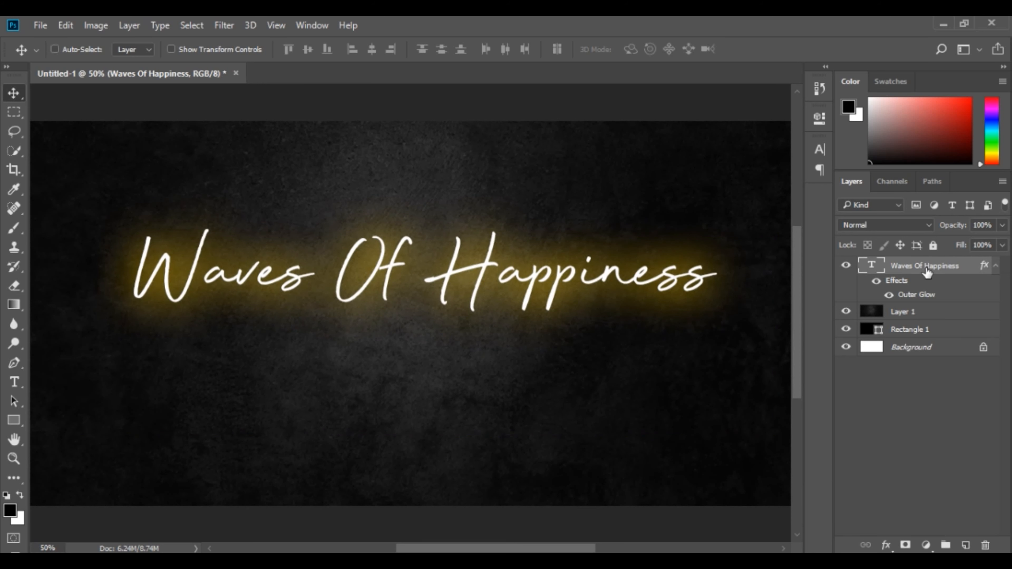
pyautogui.hotkey('ctrl', 'j')
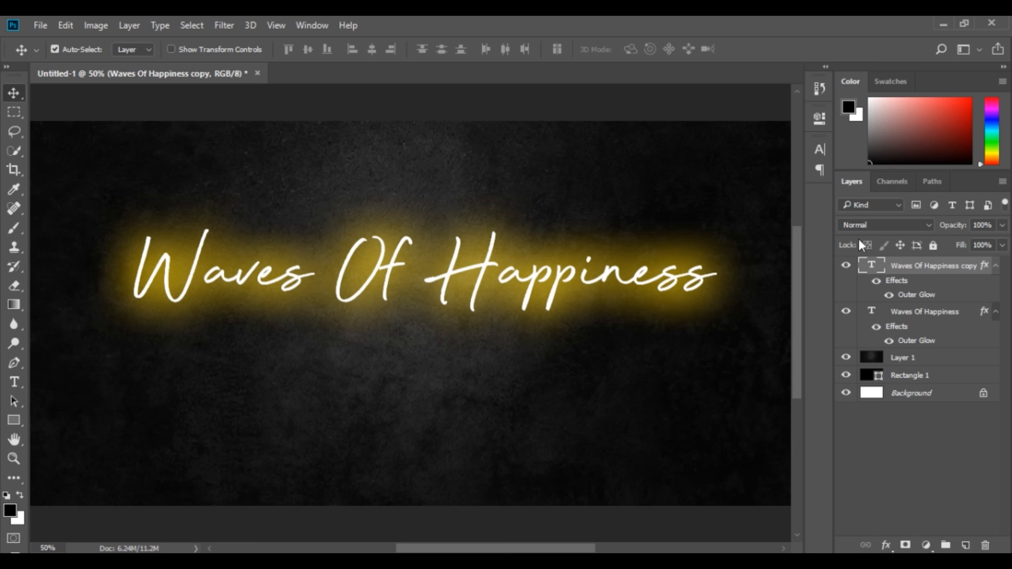
pyautogui.click(819, 149)
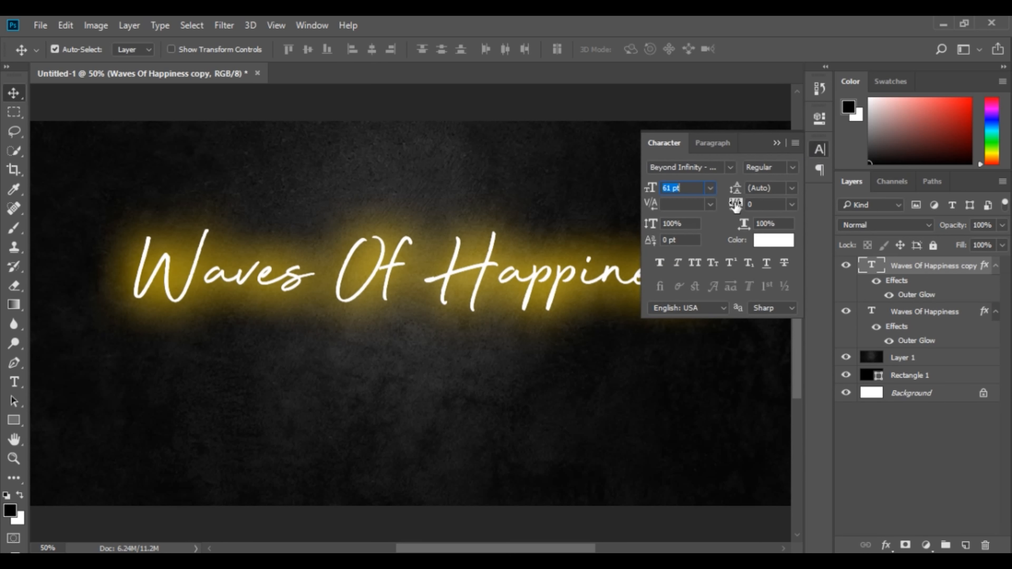
pyautogui.click(767, 243)
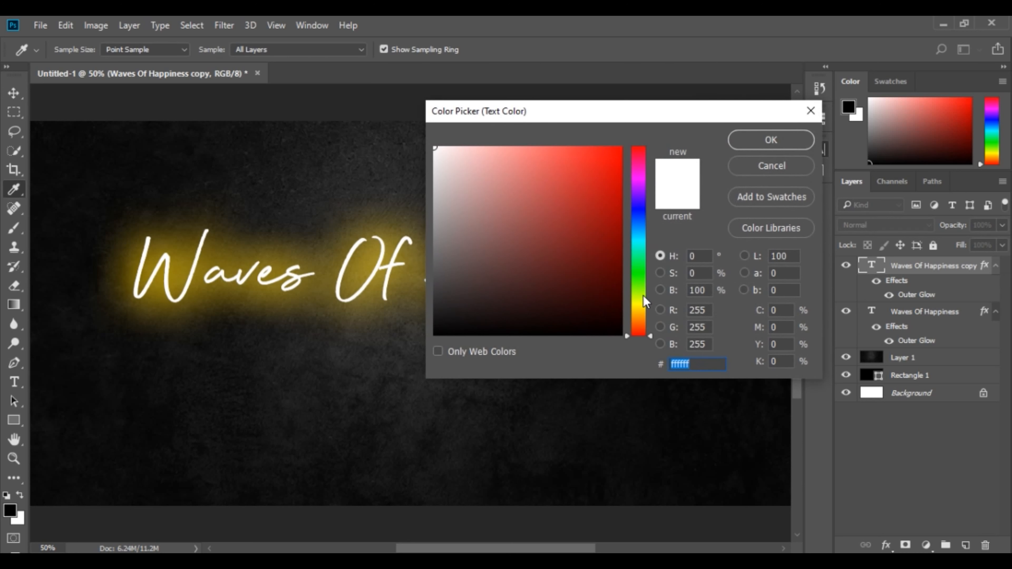
pyautogui.click(641, 310)
pyautogui.moveTo(642, 319); pyautogui.dragTo(641, 315)
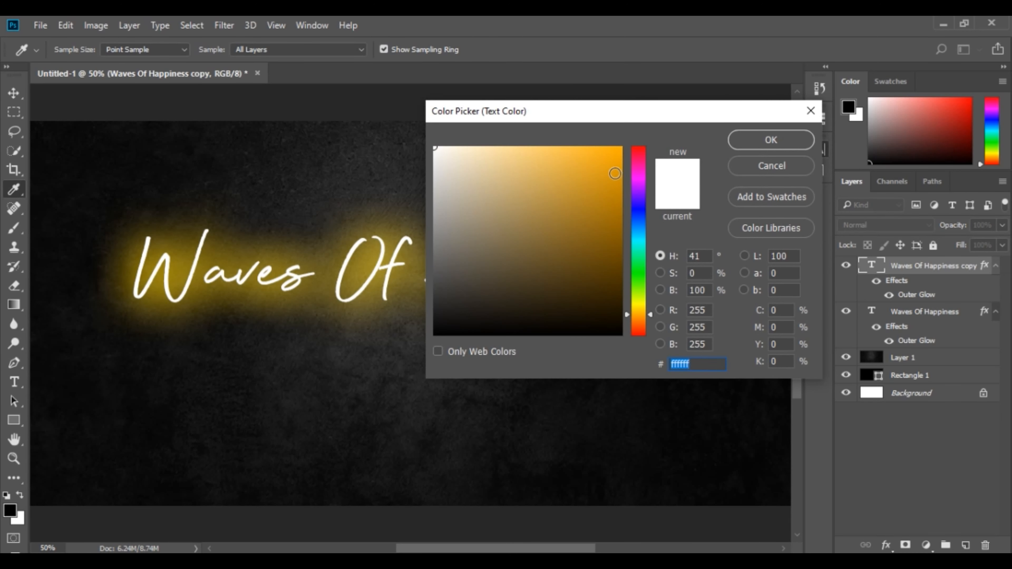
pyautogui.click(620, 148)
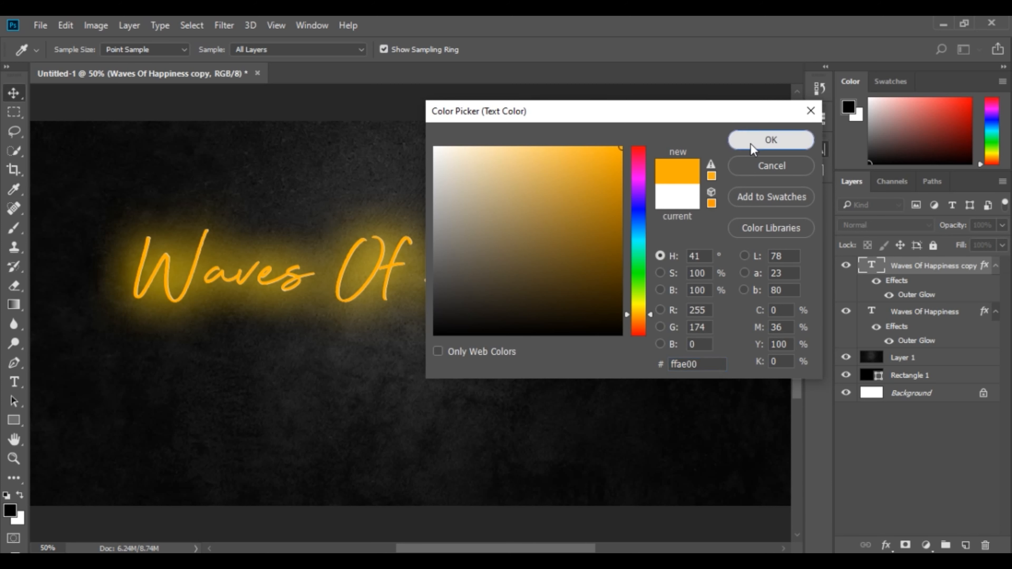
pyautogui.click(752, 144)
pyautogui.click(775, 144)
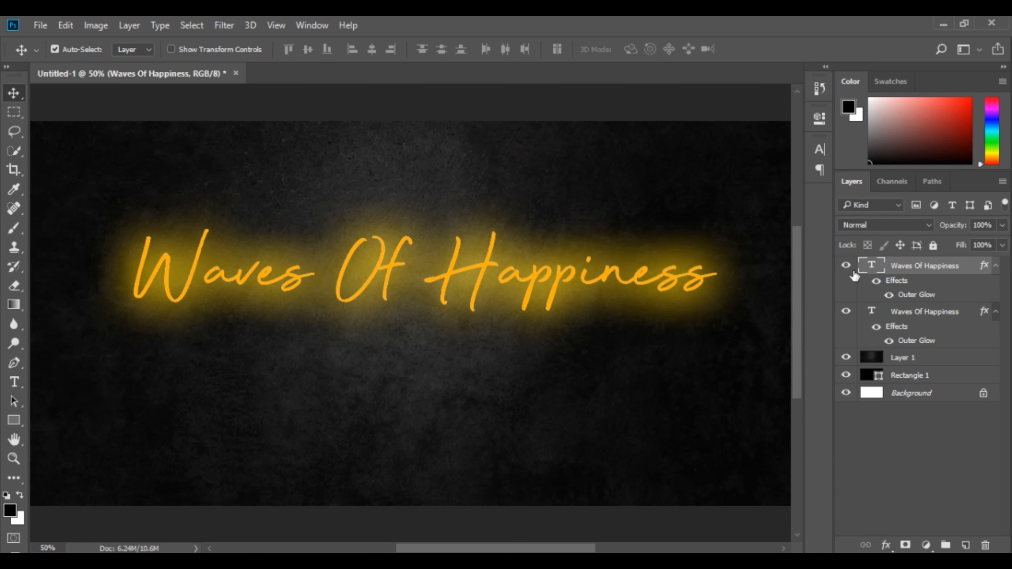
# Rasterize the type of the orange "Waves Of Happiness" layer above the original text
pyautogui.rightClick(913, 269)
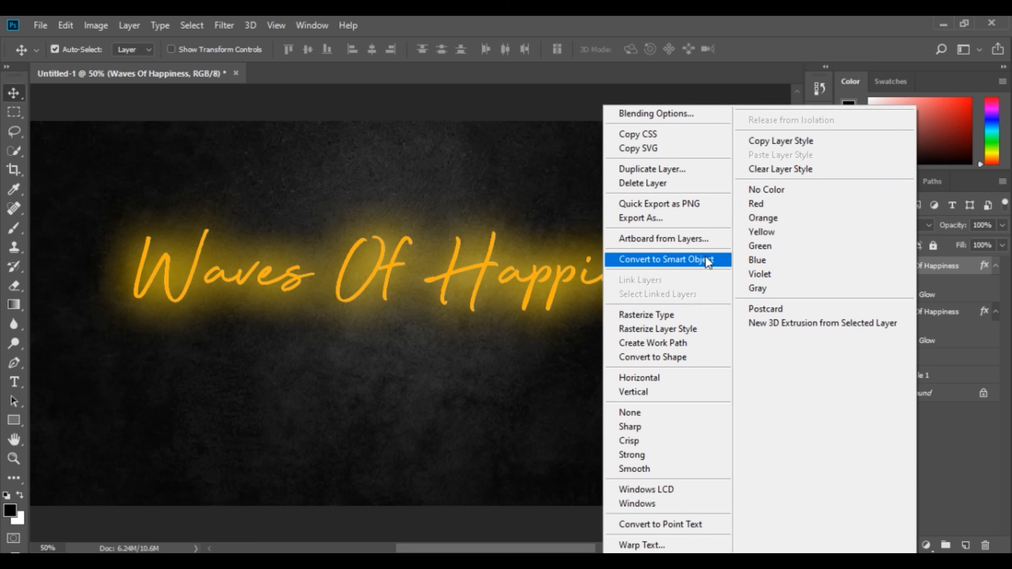
pyautogui.click(661, 315)
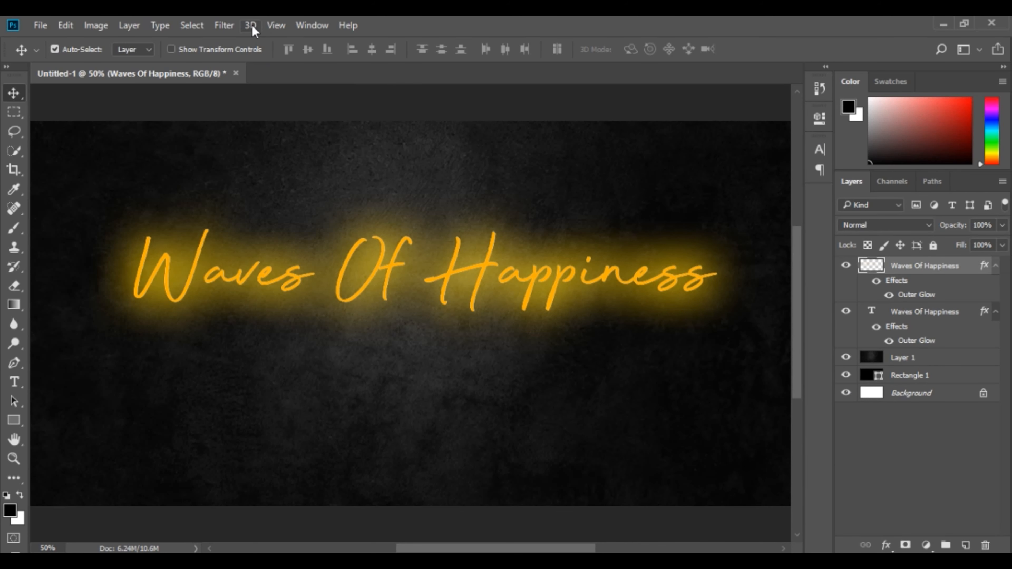
pyautogui.click(275, 25)
pyautogui.click(276, 25)
# Apply a Gaussian Blur to the rasterized orange text with a radius slightly above 5.6 pixels
pyautogui.click(224, 25)
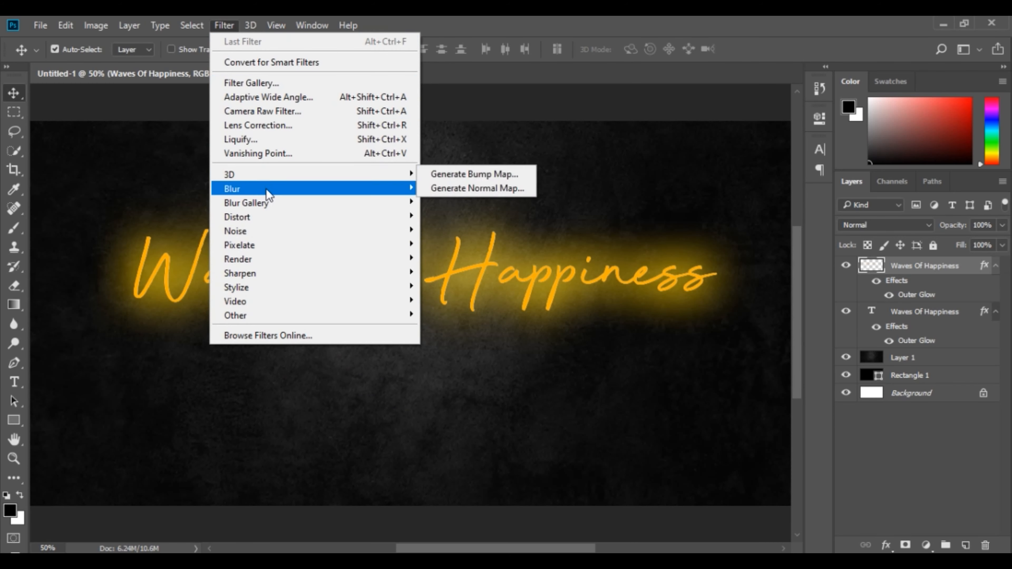
pyautogui.moveTo(275, 189)
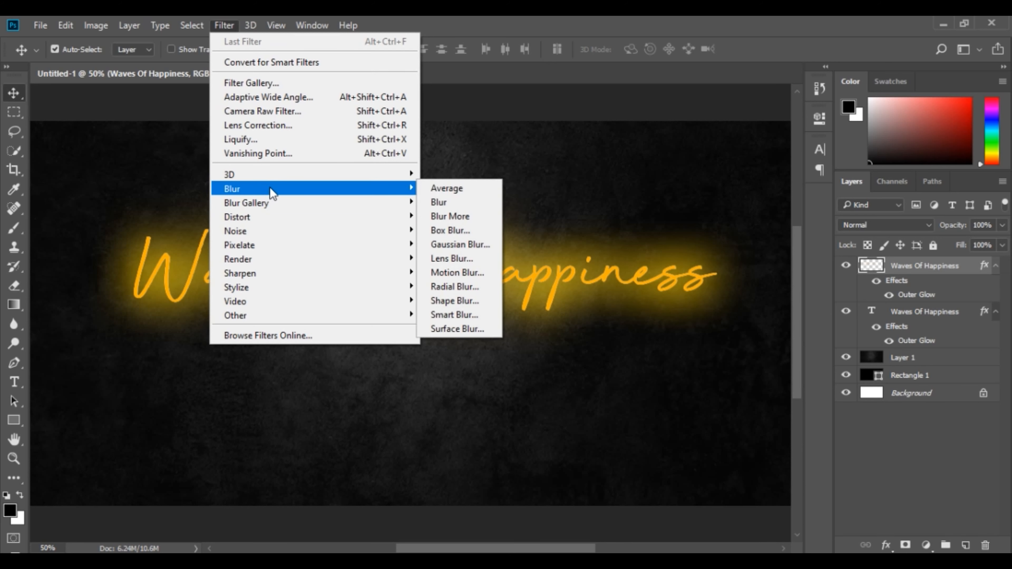
pyautogui.click(438, 244)
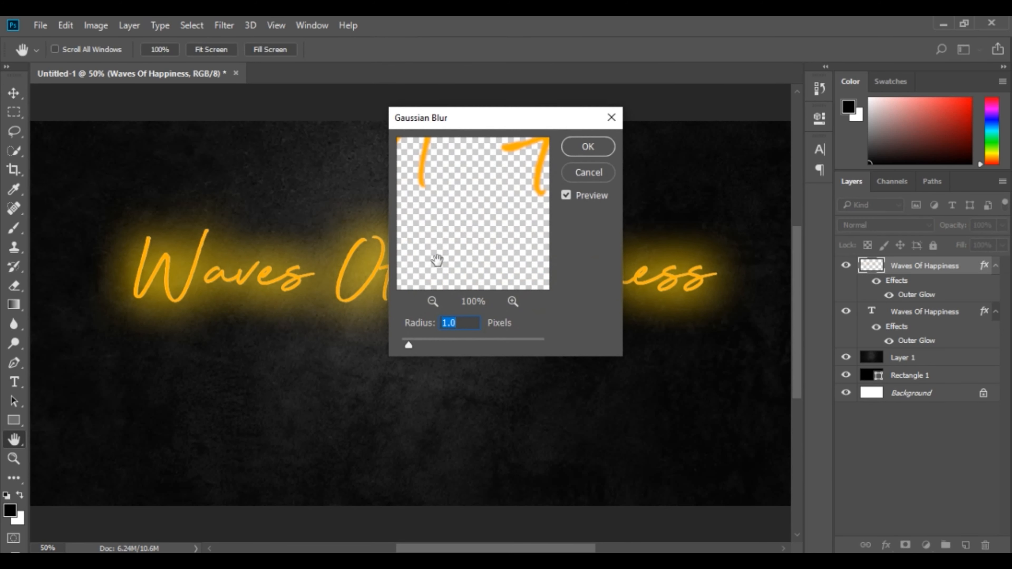
pyautogui.moveTo(409, 343); pyautogui.dragTo(444, 344)
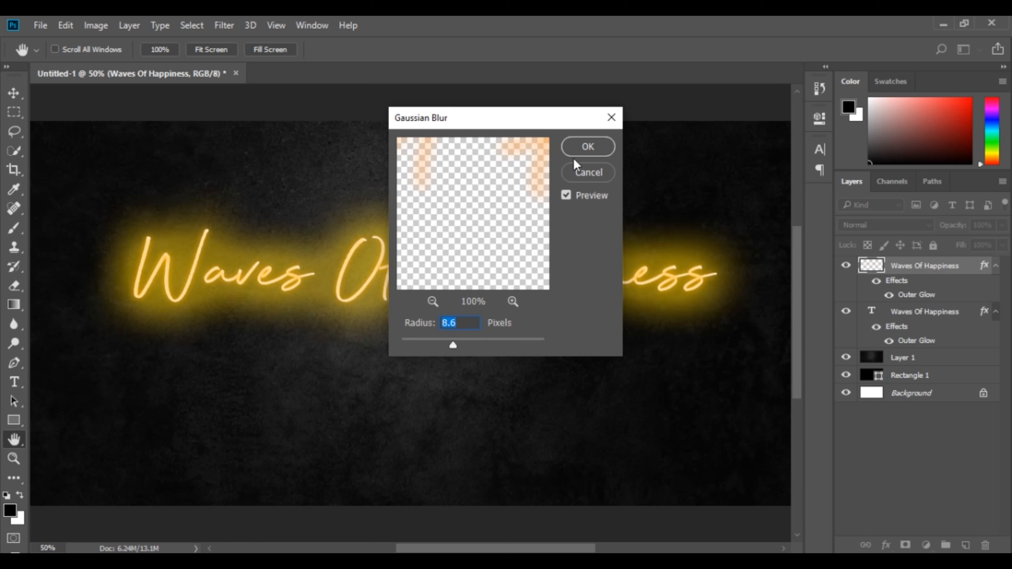
pyautogui.moveTo(453, 345)
pyautogui.mouseDown()
pyautogui.moveTo(469, 347)
pyautogui.moveTo(441, 346)
pyautogui.mouseUp()
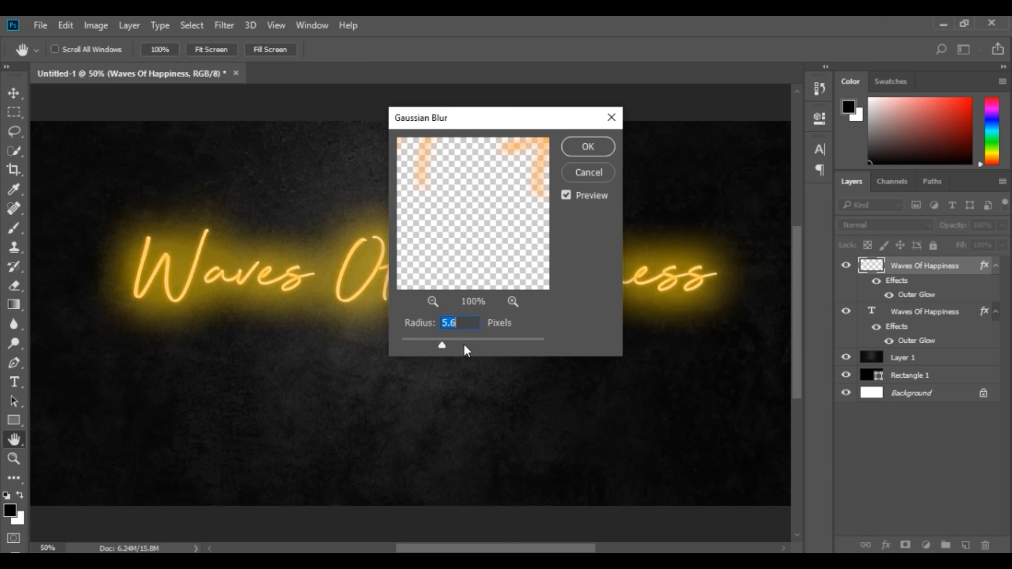
pyautogui.moveTo(446, 346); pyautogui.dragTo(450, 346)
pyautogui.click(585, 148)
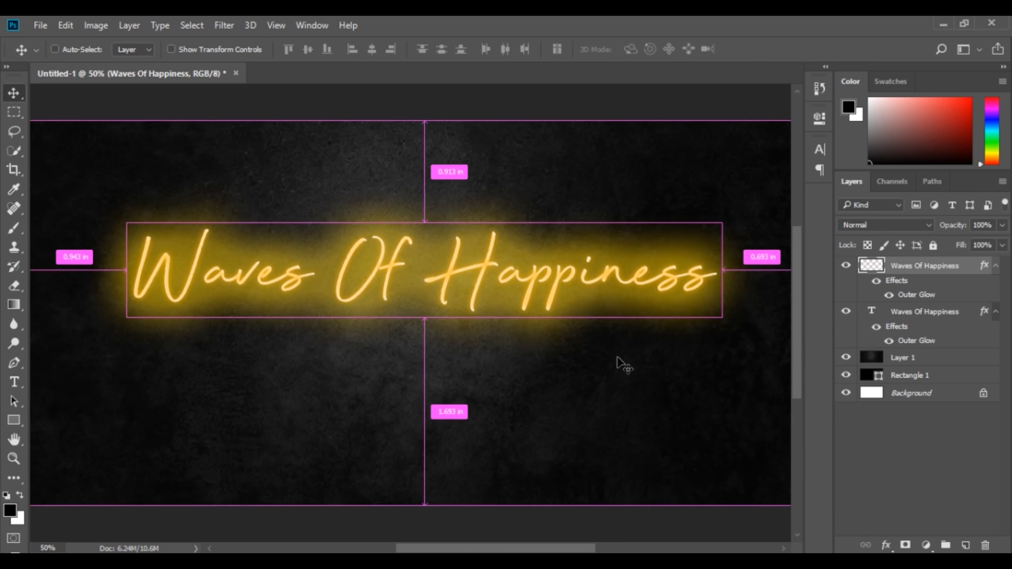
pyautogui.hotkey('ctrl', '-')
pyautogui.hotkey('ctrl', '+')
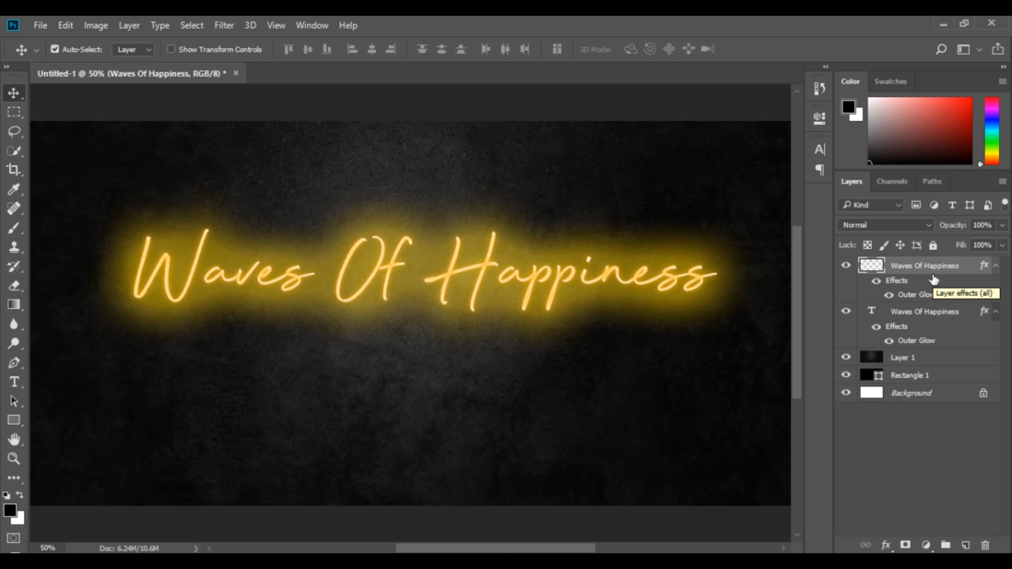
pyautogui.click(964, 544)
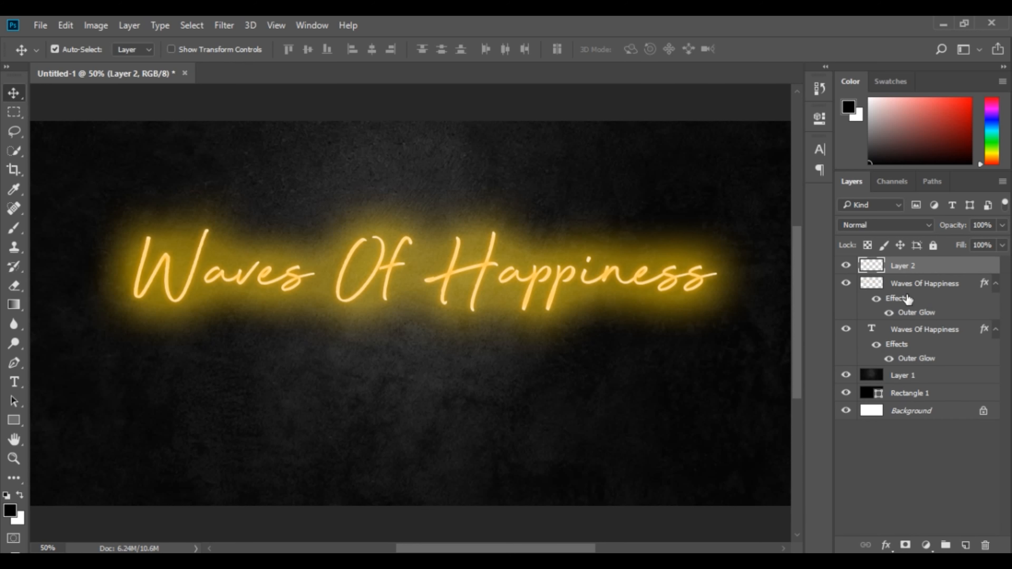
pyautogui.click(909, 285)
pyautogui.click(918, 266)
pyautogui.hotkey('ctrl', 'e')
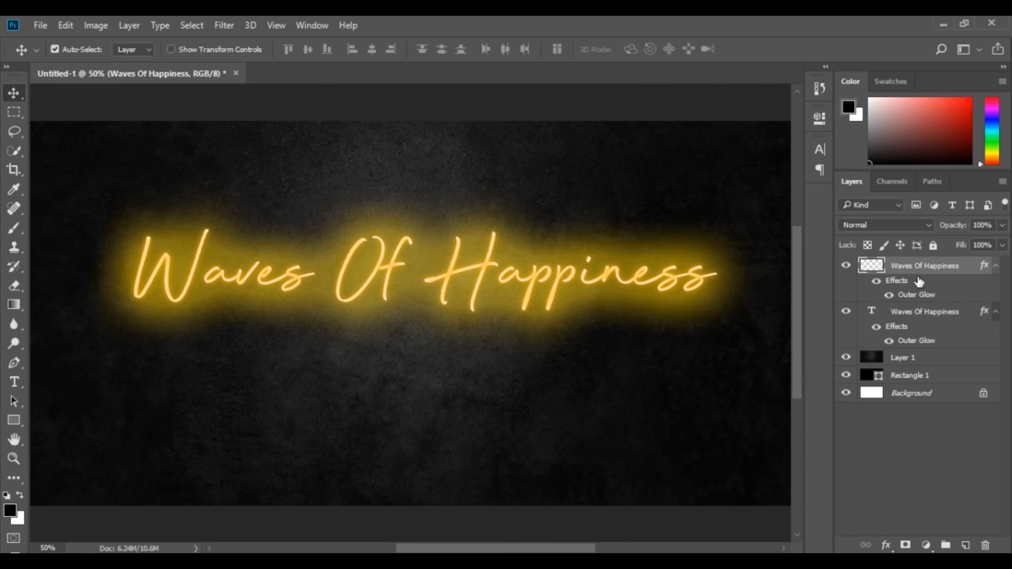
# Duplicate the blurred orange "Waves Of Happiness" layer
pyautogui.hotkey('ctrl', 'j')
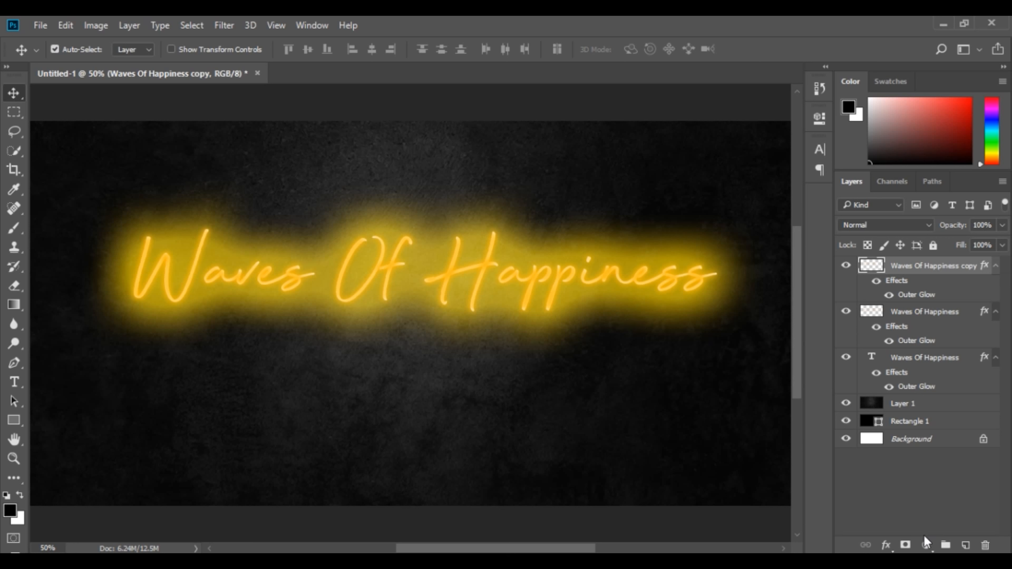
pyautogui.click(905, 545)
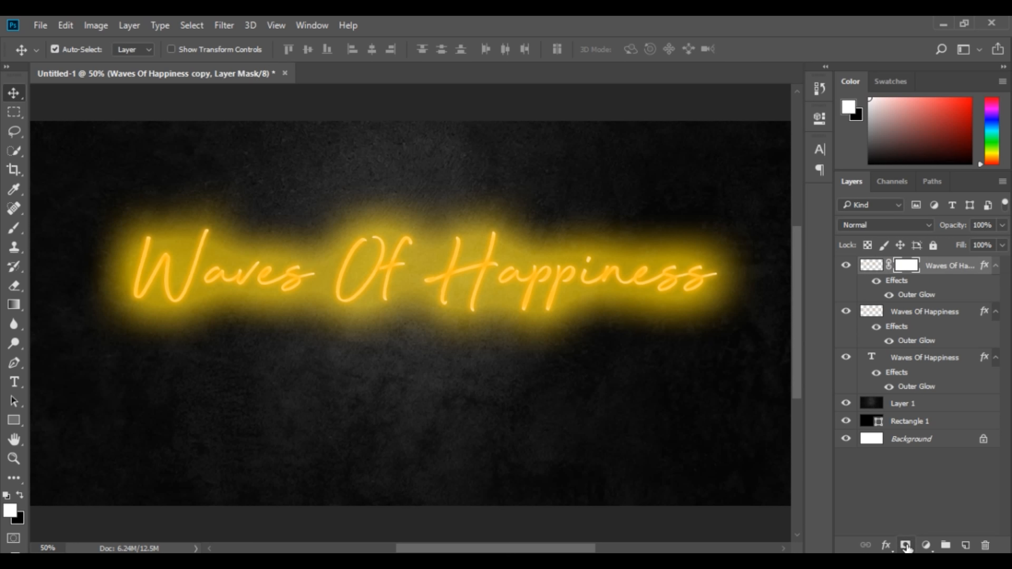
pyautogui.hotkey('ctrl', 'z')
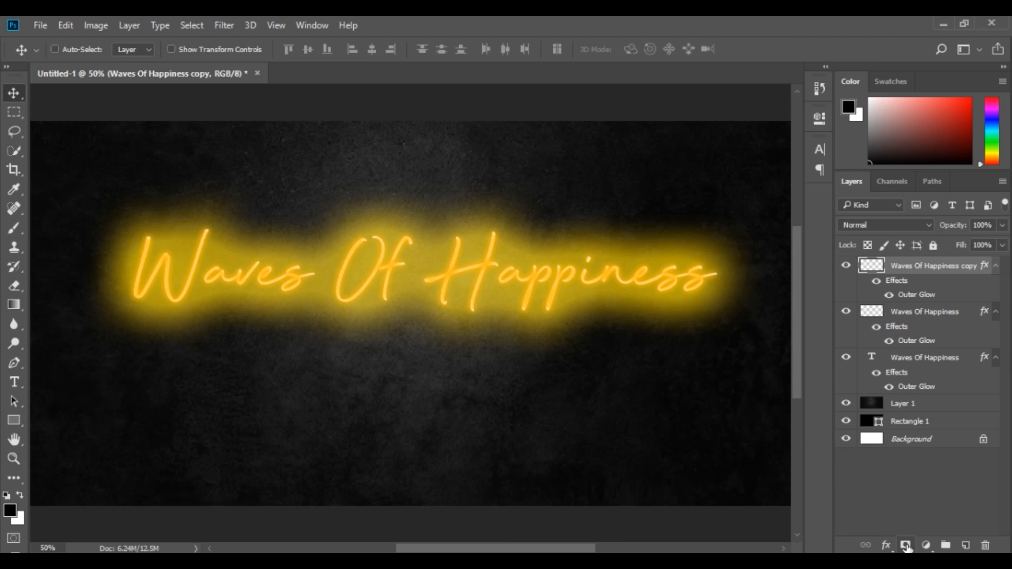
pyautogui.click(910, 547)
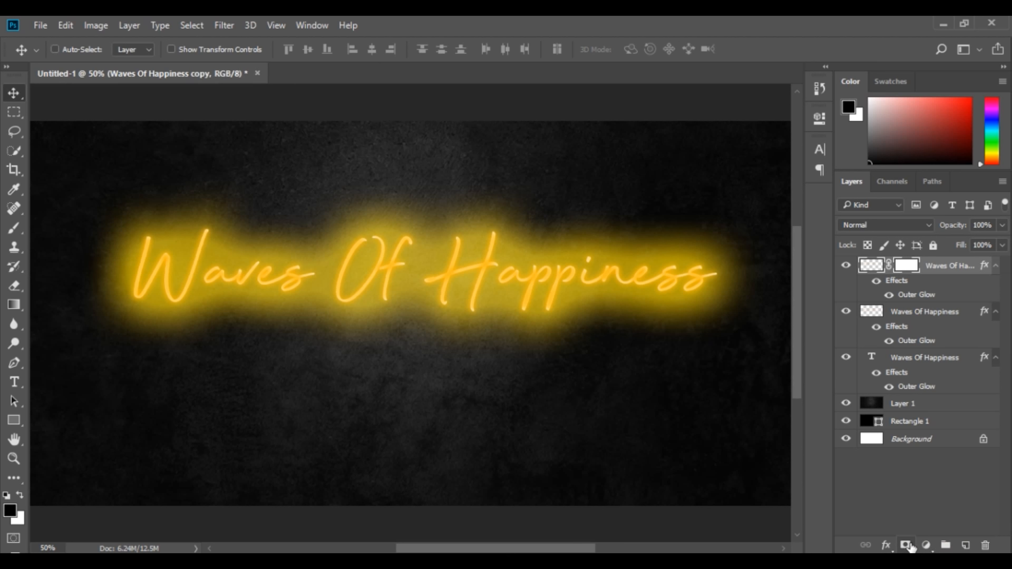
pyautogui.hotkey('ctrl', 'i')
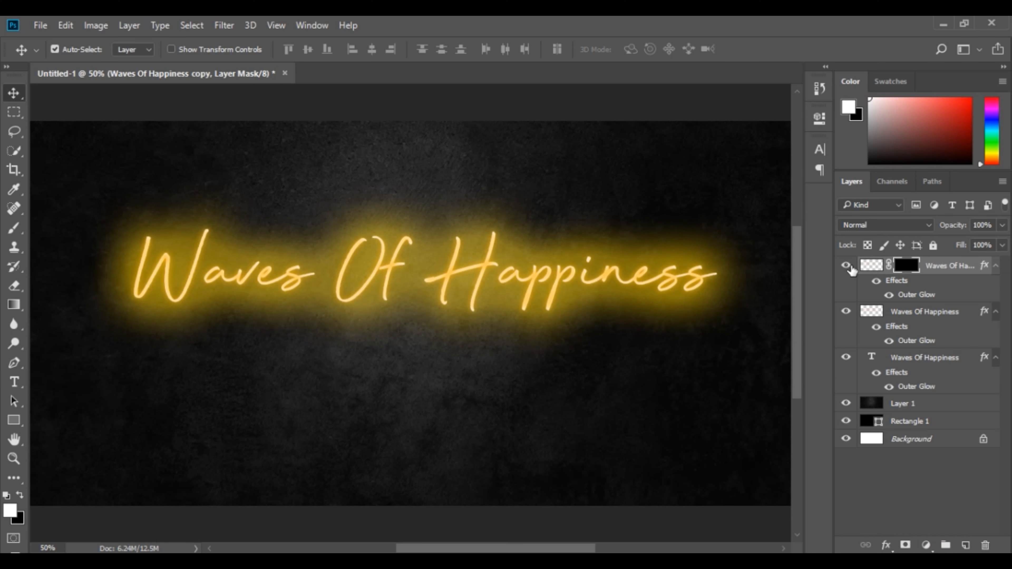
pyautogui.hotkey('ctrl', 'alt', 'z')
pyautogui.hotkey('ctrl', 'alt', 'z')
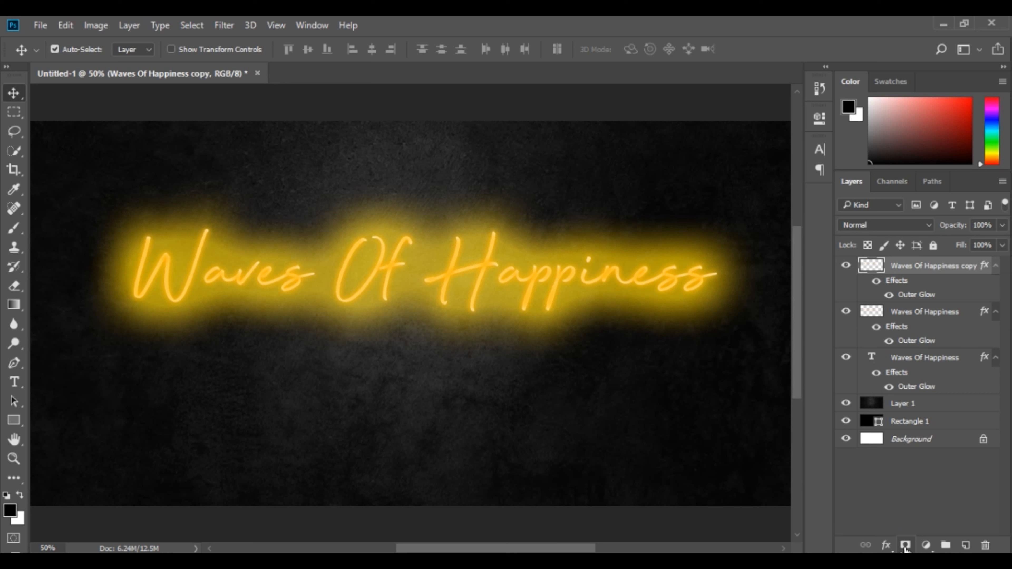
# Add a black layer mask that hides the blurred text copy, and set up a white brush of 45 px
pyautogui.keyDown('alt'); pyautogui.click(905, 546); pyautogui.keyUp('alt')
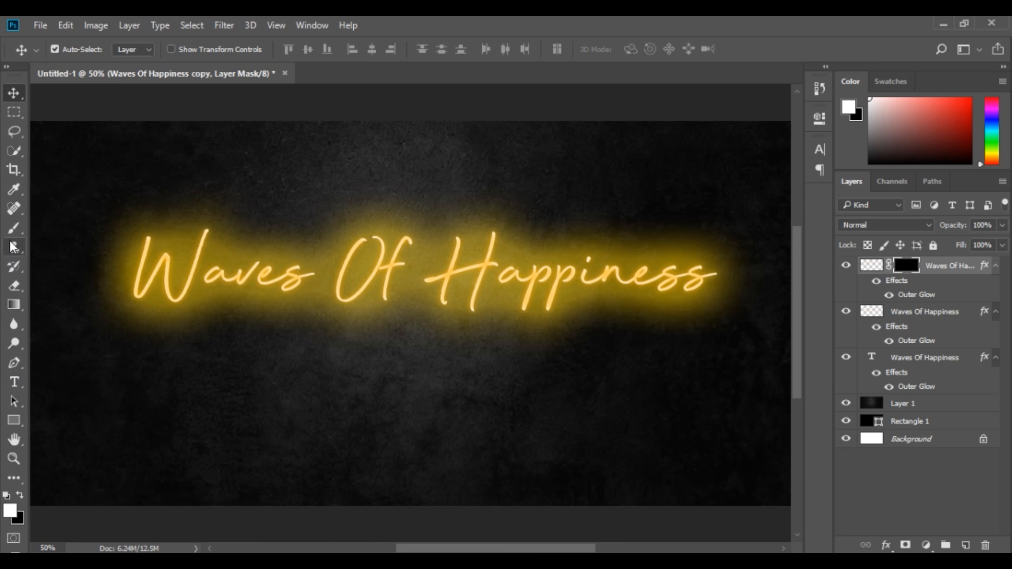
pyautogui.click(15, 231)
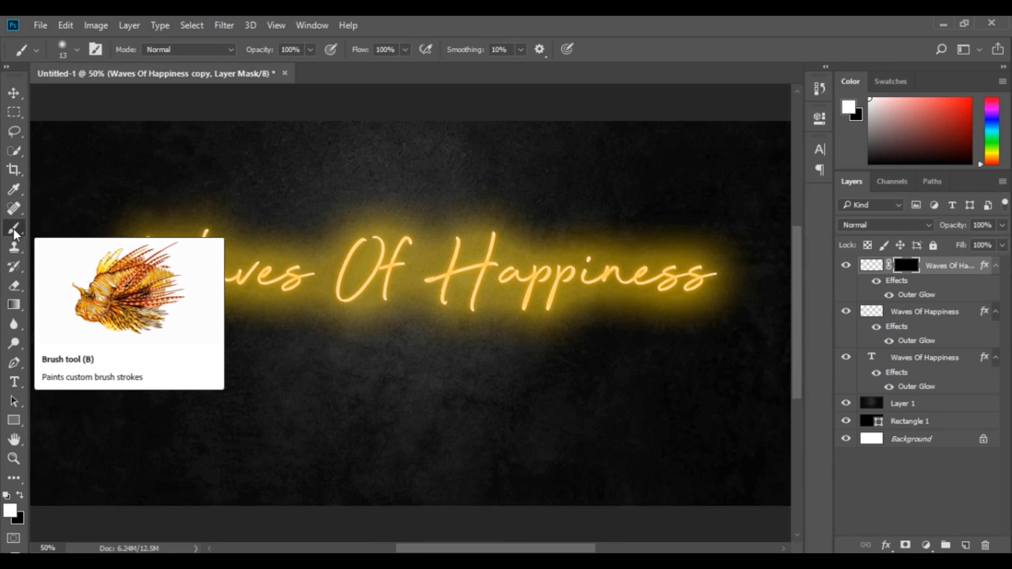
pyautogui.rightClick(15, 233)
pyautogui.click(64, 234)
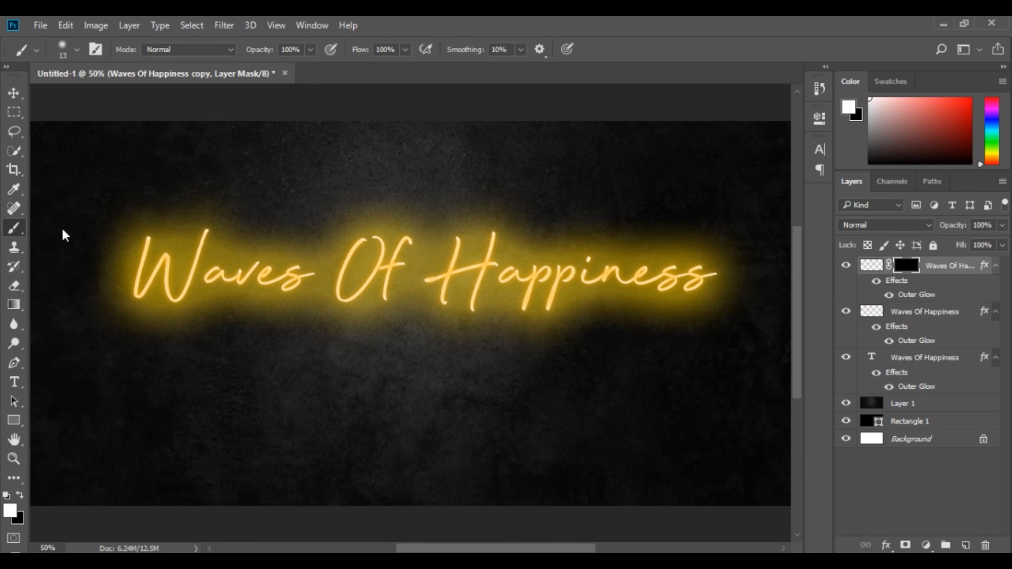
pyautogui.hotkey('ctrl', '+')
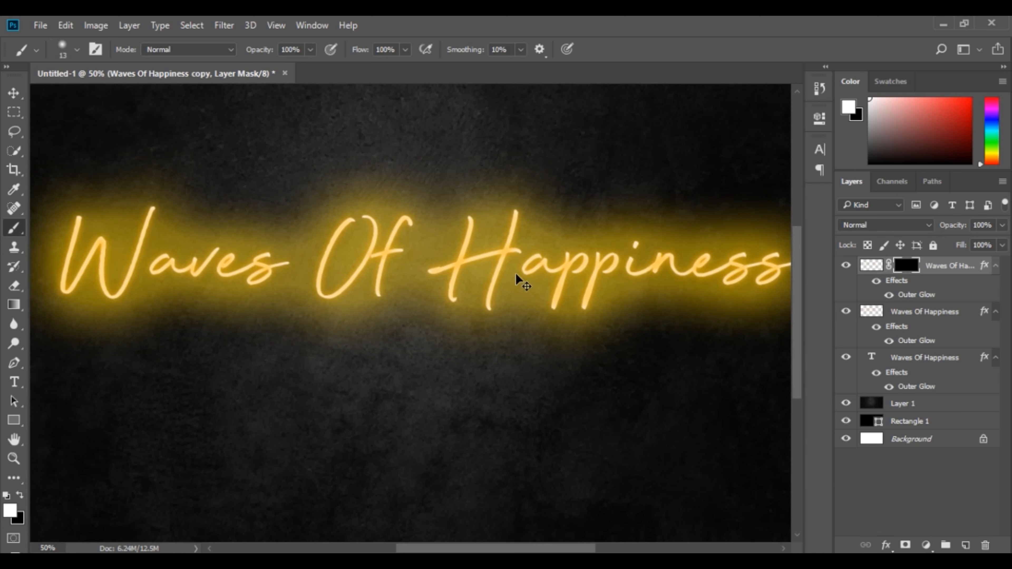
pyautogui.hotkey('ctrl', '+')
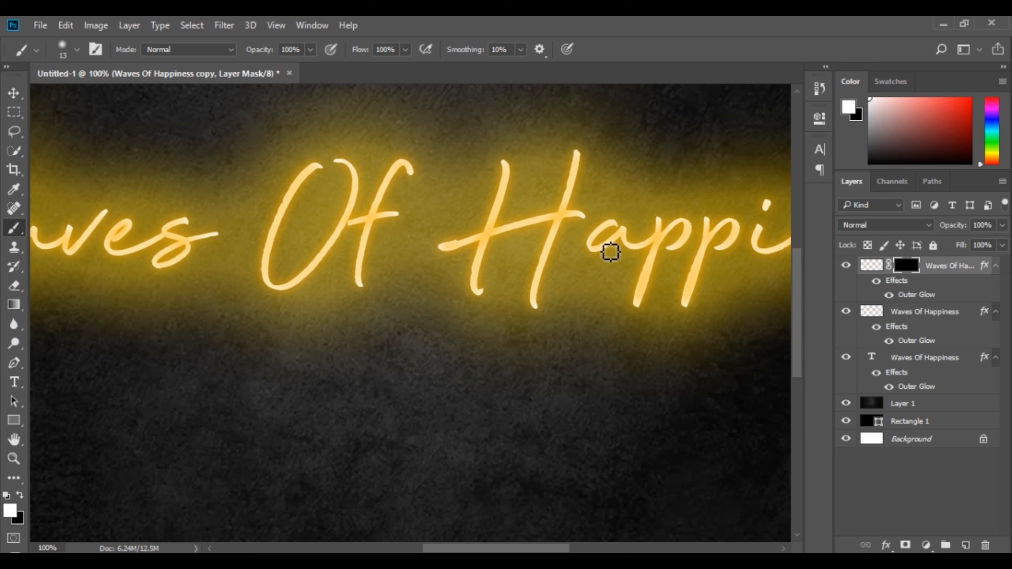
pyautogui.press(']')
pyautogui.press(']')
pyautogui.press(']')
pyautogui.press(']')
pyautogui.press(']')
pyautogui.press(']')
pyautogui.press(']')
# Paint white on the mask over the i's dot, the second p's foot and the upper part of the H's first stroke in "Happiness"
pyautogui.moveTo(563, 548); pyautogui.dragTo(590, 548)
pyautogui.click(636, 194)
pyautogui.click(555, 299)
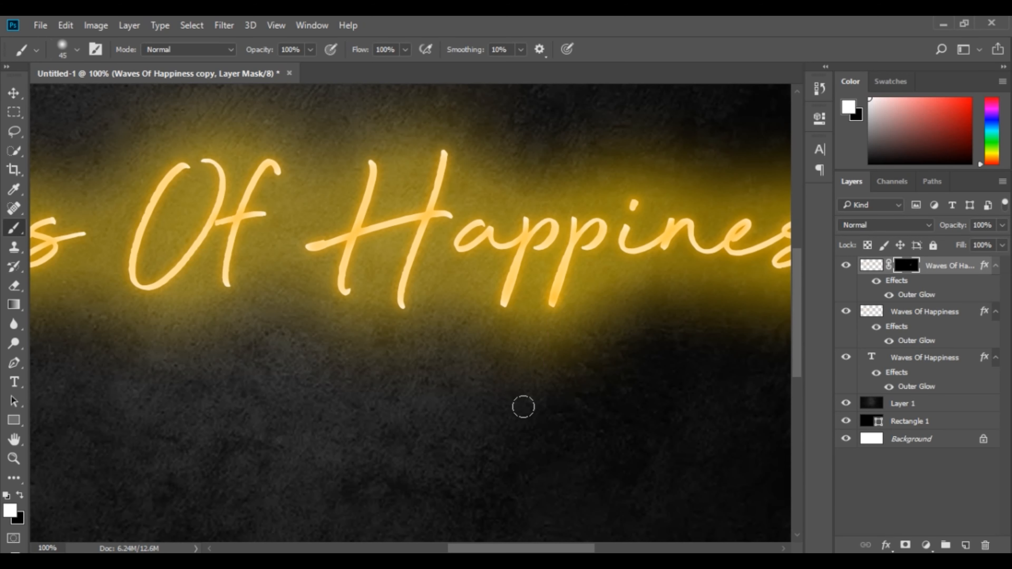
pyautogui.moveTo(366, 198); pyautogui.dragTo(368, 130)
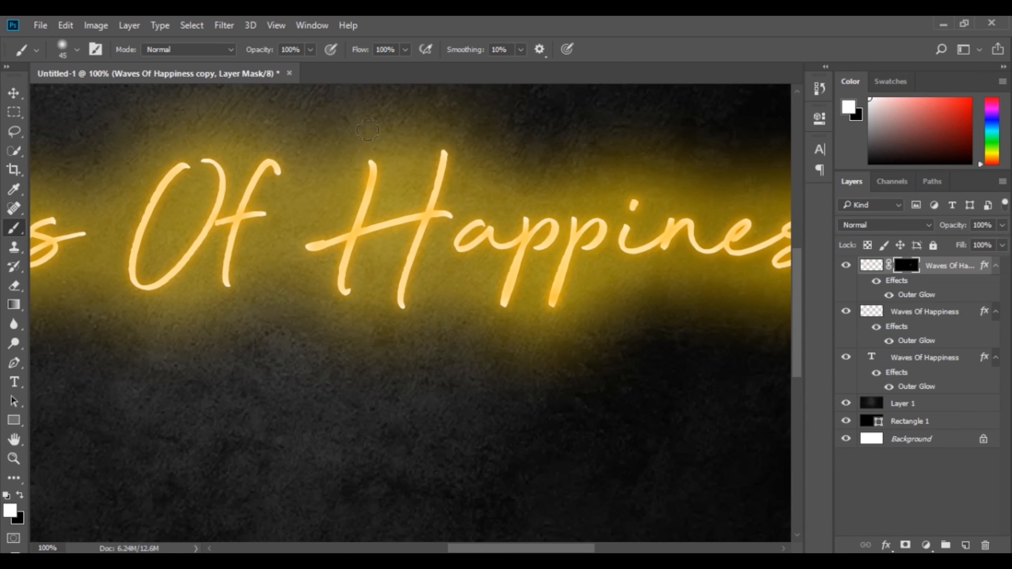
# Paint white on the mask over the upper ends of the first and last strokes of the W in "Waves"
pyautogui.moveTo(482, 550); pyautogui.dragTo(364, 550)
pyautogui.moveTo(324, 197); pyautogui.dragTo(328, 175)
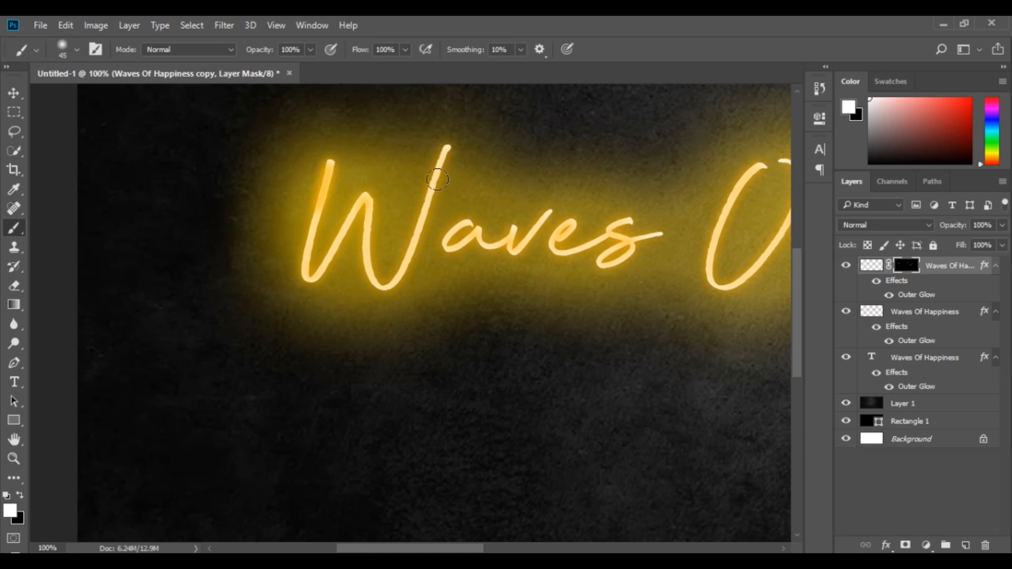
pyautogui.moveTo(446, 171); pyautogui.dragTo(453, 144)
# Paint white on the mask over the middle of the f in "Of" and the start of the n in "Happiness"
pyautogui.moveTo(481, 549); pyautogui.dragTo(531, 549)
pyautogui.hotkey('ctrl', '-')
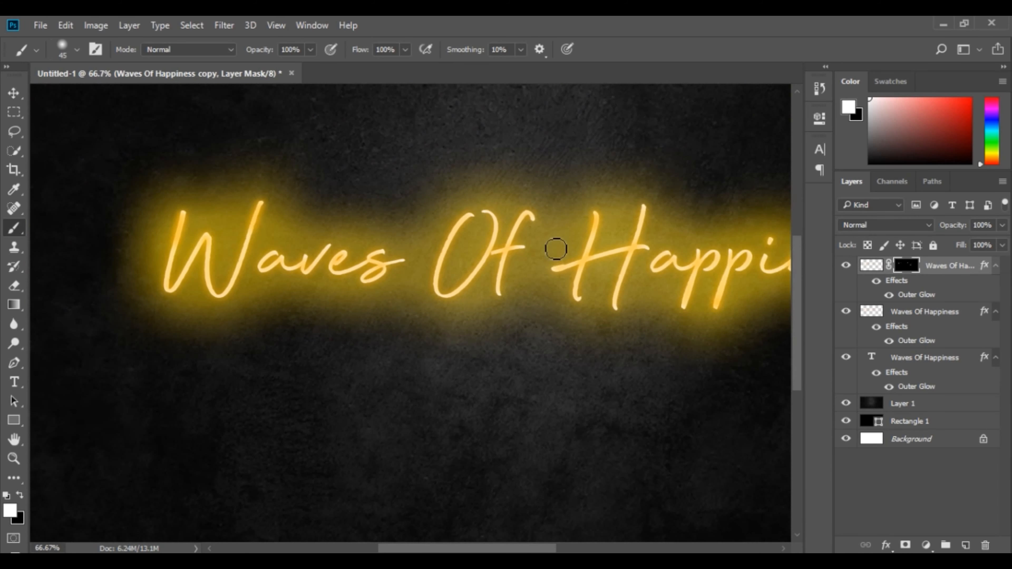
pyautogui.moveTo(515, 237); pyautogui.dragTo(503, 265)
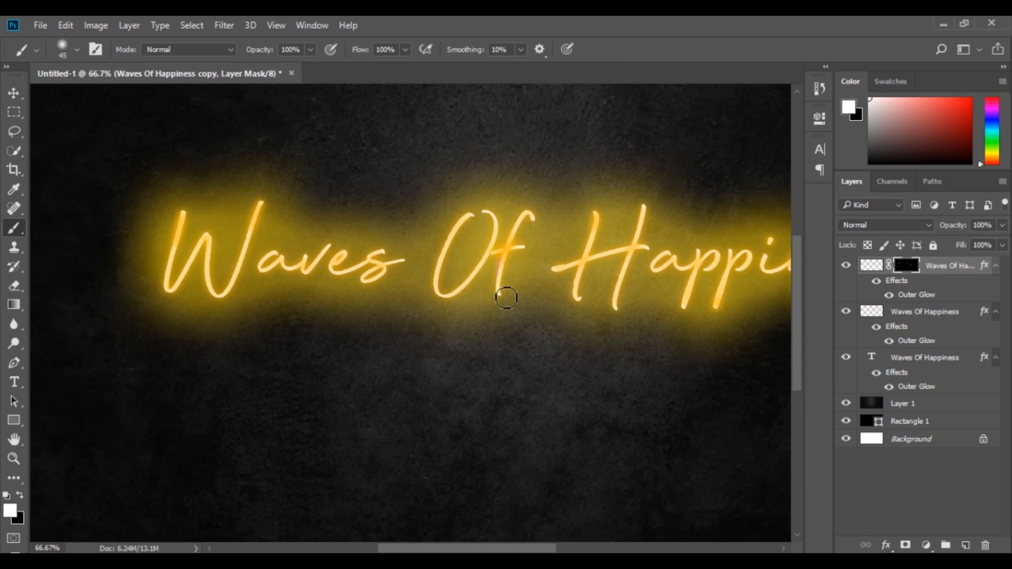
pyautogui.moveTo(511, 549); pyautogui.dragTo(590, 536)
pyautogui.click(456, 266)
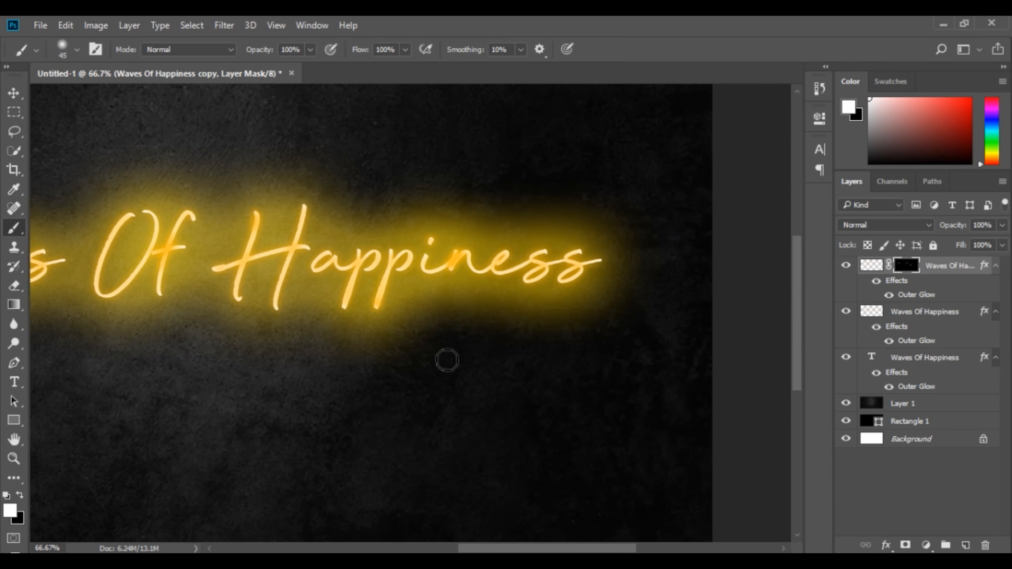
# Paint white on the mask over the final two s letters of "Happiness"
pyautogui.moveTo(548, 272)
pyautogui.mouseDown()
pyautogui.moveTo(591, 264)
pyautogui.moveTo(574, 266)
pyautogui.mouseUp()
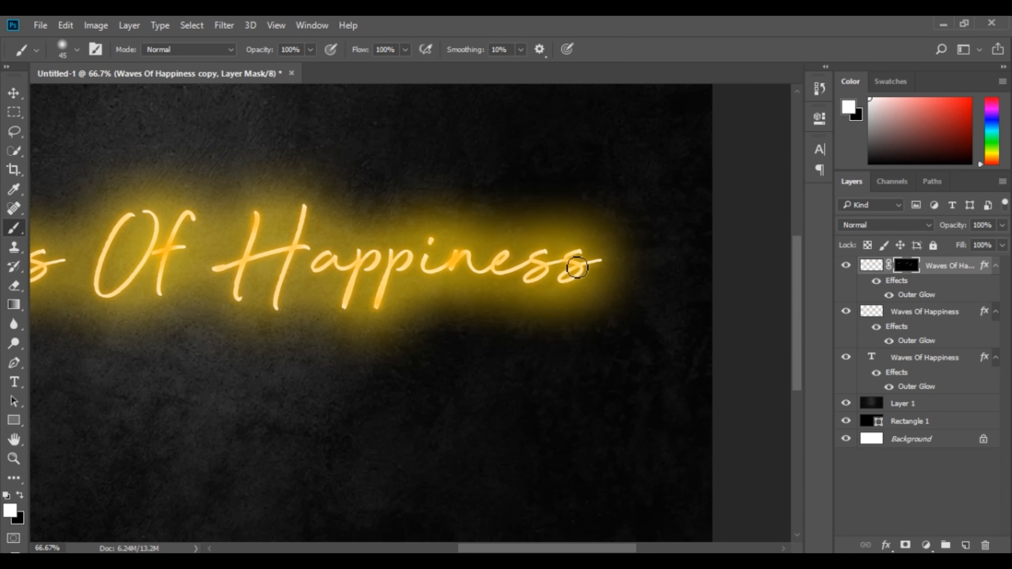
pyautogui.hotkey('ctrl', '-')
pyautogui.hotkey('ctrl', '-')
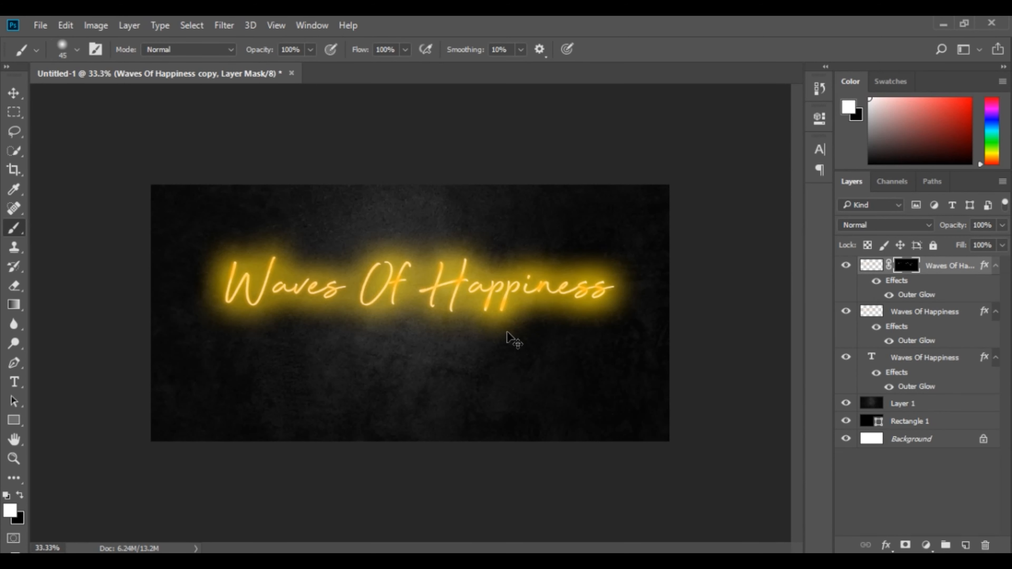
pyautogui.hotkey('ctrl', '+')
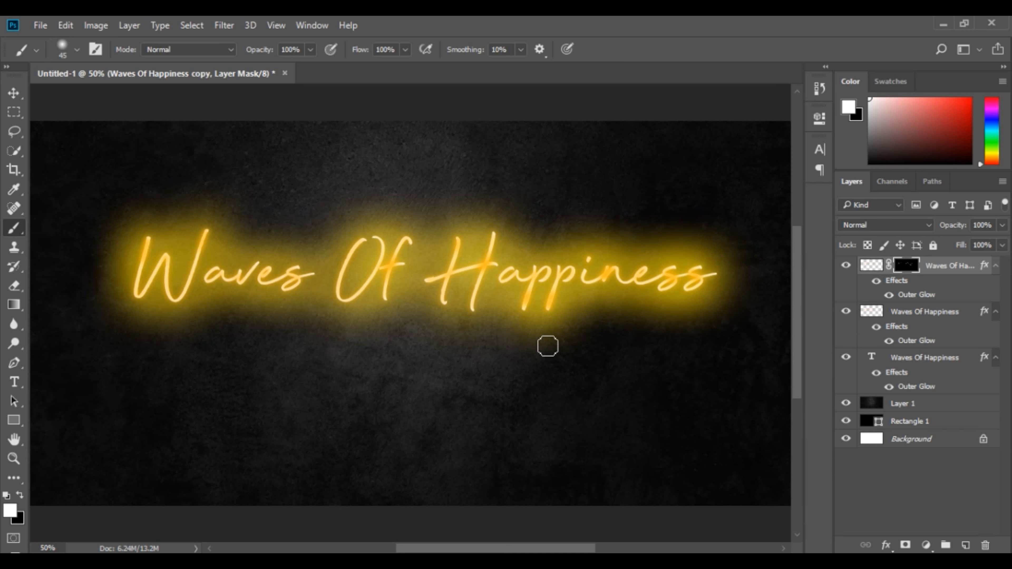
# Set the outer glow colour of the lowest "Waves Of Happiness" text layer to yellow ffde44
pyautogui.click(929, 318)
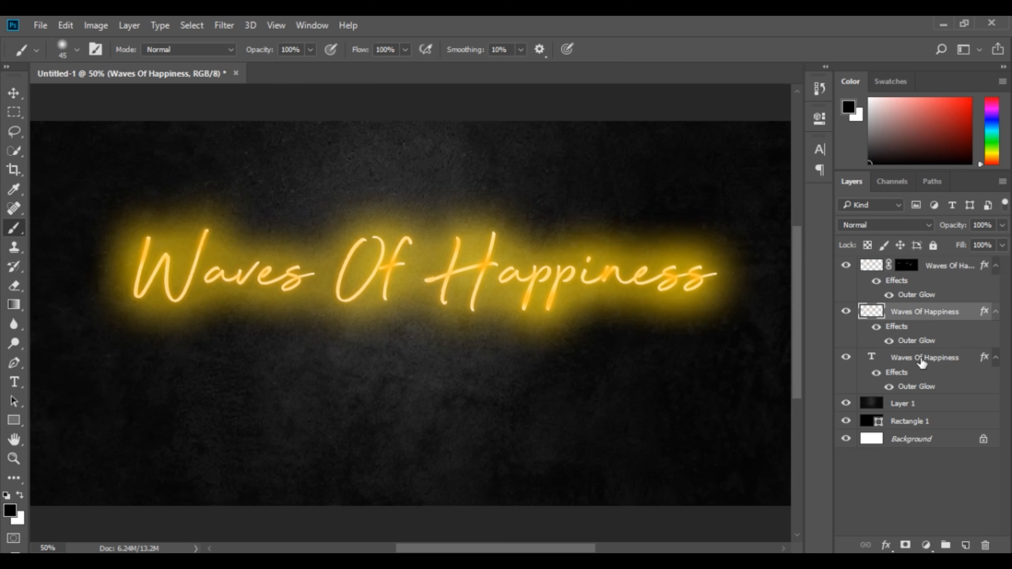
pyautogui.click(916, 363)
pyautogui.rightClick(910, 363)
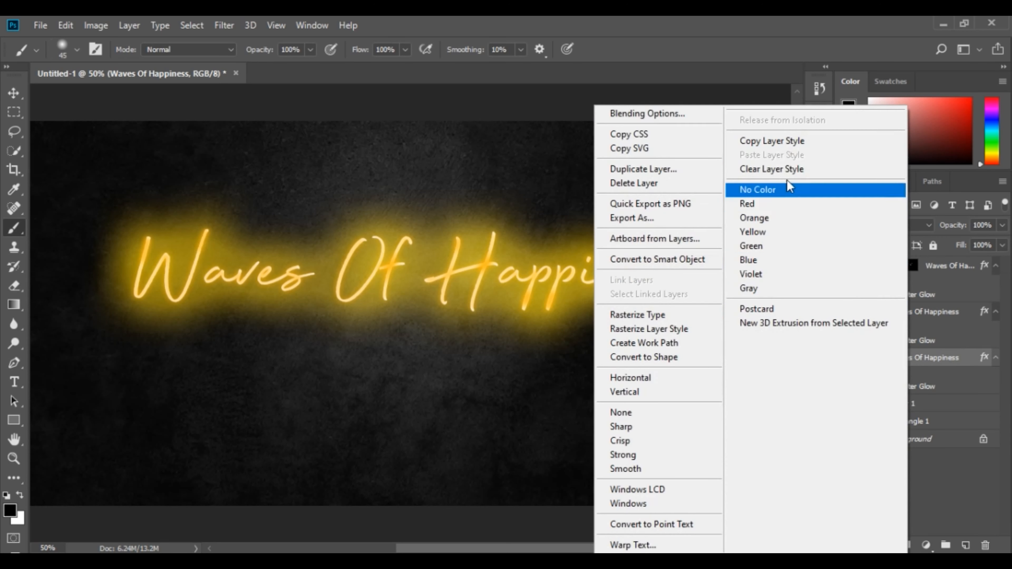
pyautogui.click(664, 107)
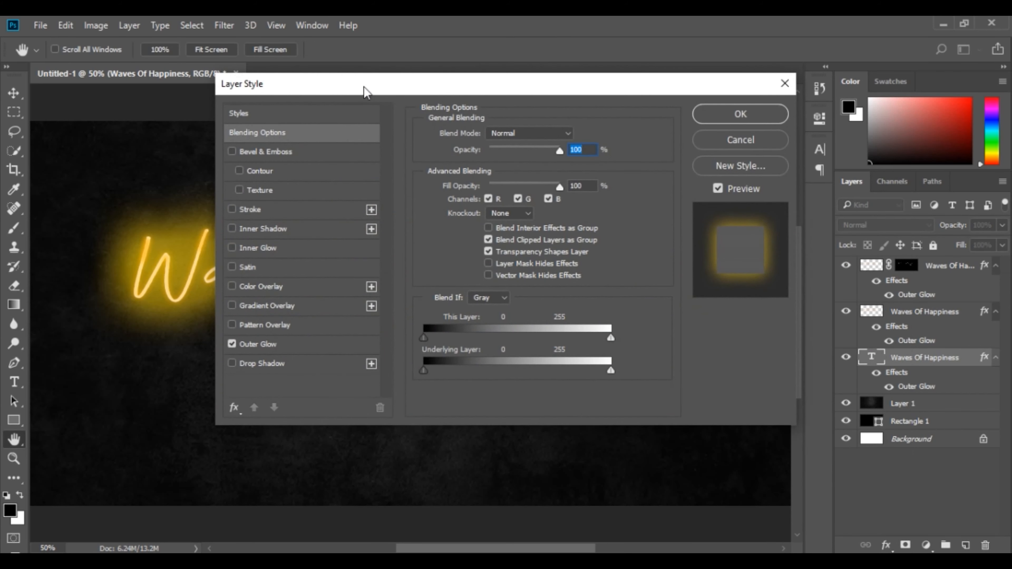
pyautogui.moveTo(366, 91); pyautogui.dragTo(611, 111)
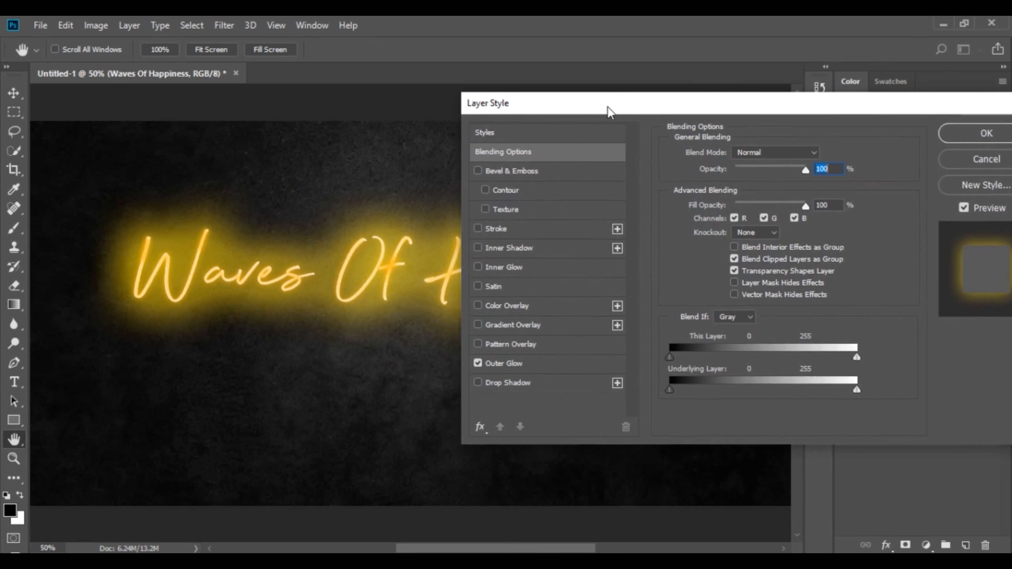
pyautogui.click(505, 363)
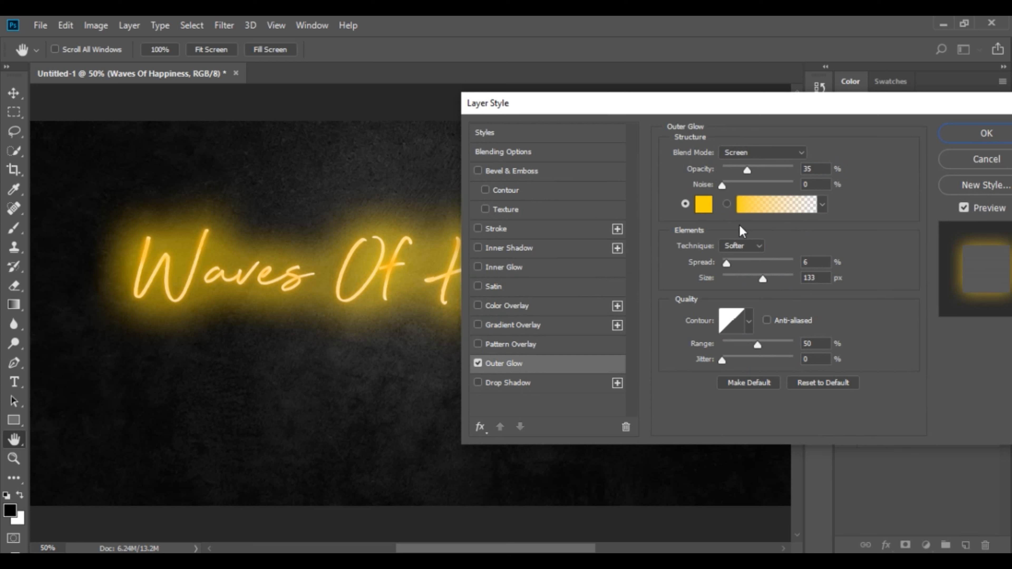
pyautogui.click(703, 204)
pyautogui.click(588, 148)
pyautogui.moveTo(589, 149)
pyautogui.mouseDown()
pyautogui.moveTo(572, 155)
pyautogui.moveTo(573, 140)
pyautogui.mouseUp()
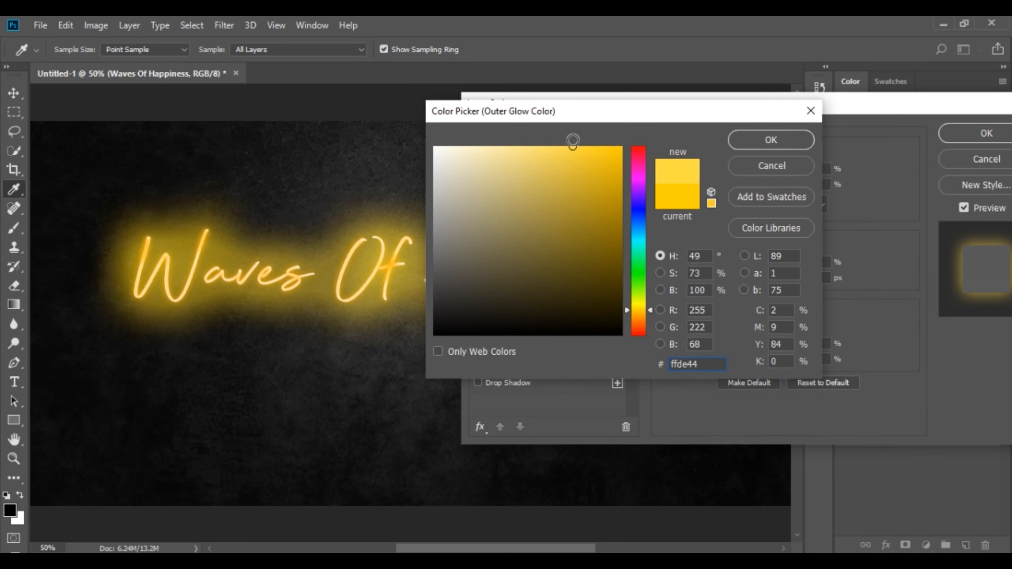
pyautogui.click(746, 147)
# Reduce the outer glow size to 50 px and apply the layer style
pyautogui.moveTo(763, 279); pyautogui.dragTo(745, 285)
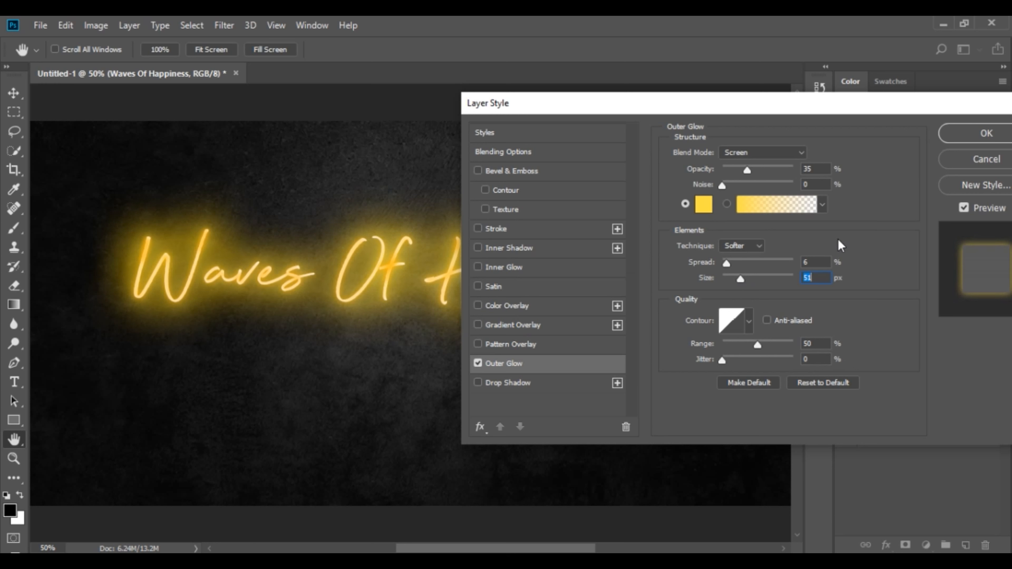
pyautogui.write('50b')
pyautogui.click(986, 134)
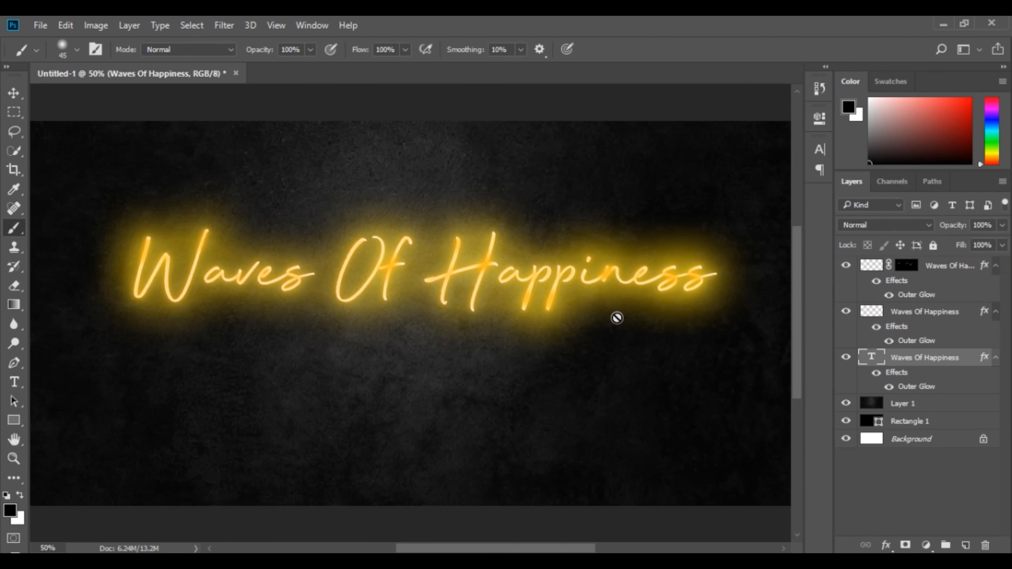
# Above the masked copy layer, add a text box below the title reading "Happy valentines day" at 17 pt
pyautogui.click(950, 266)
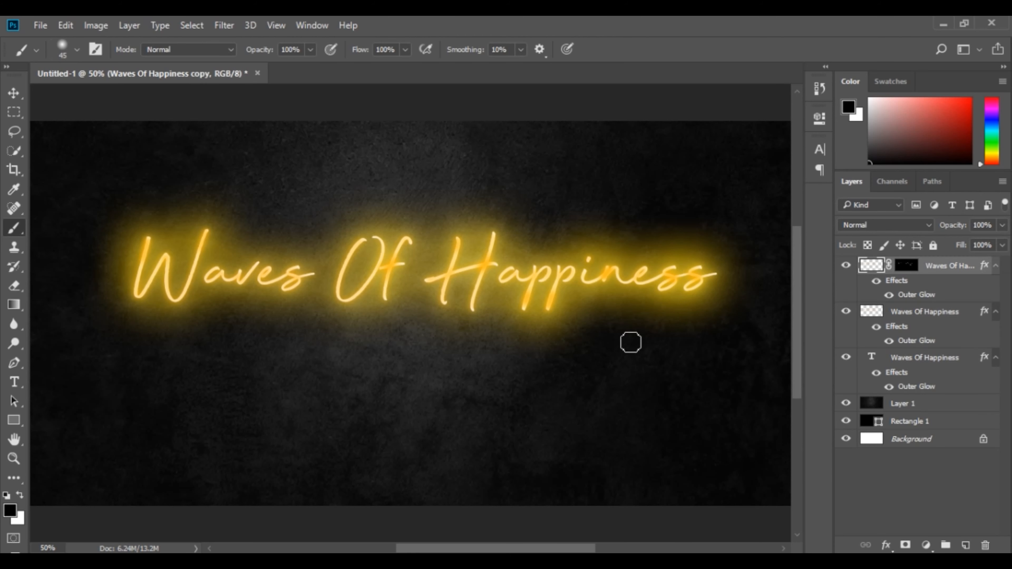
pyautogui.hotkey('ctrl', '+')
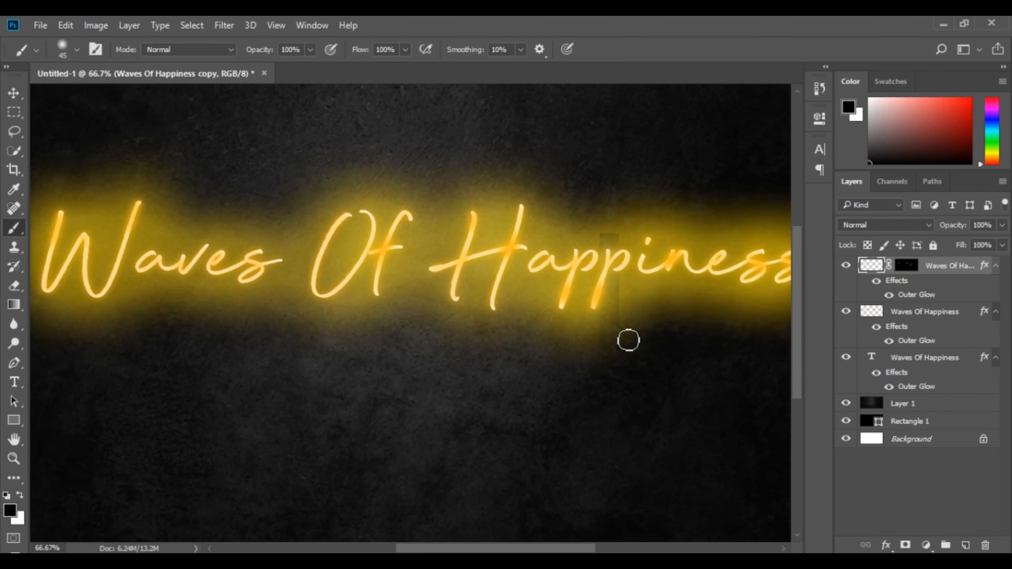
pyautogui.hotkey('ctrl', '-')
pyautogui.hotkey('ctrl', '-')
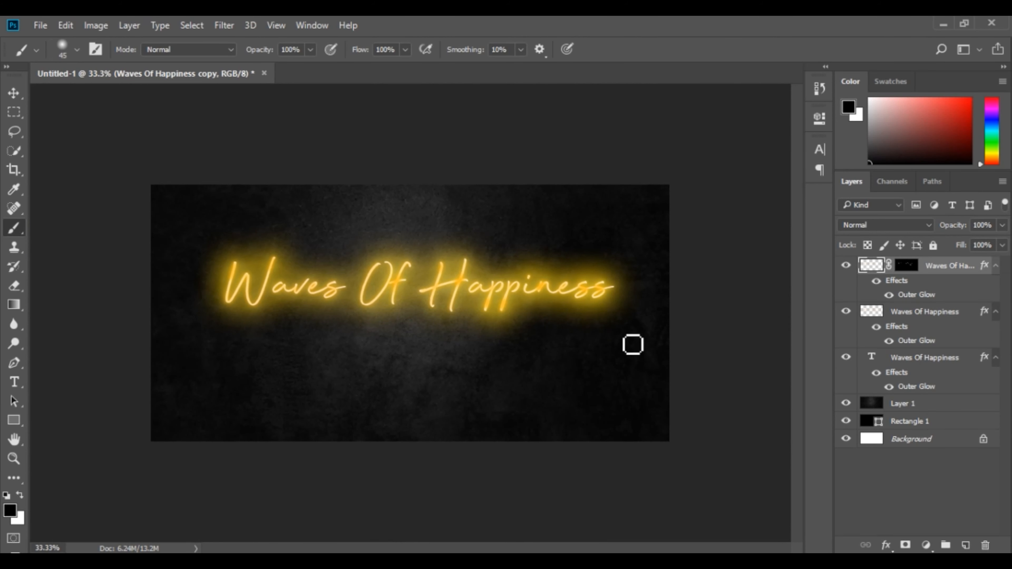
pyautogui.hotkey('ctrl', '+')
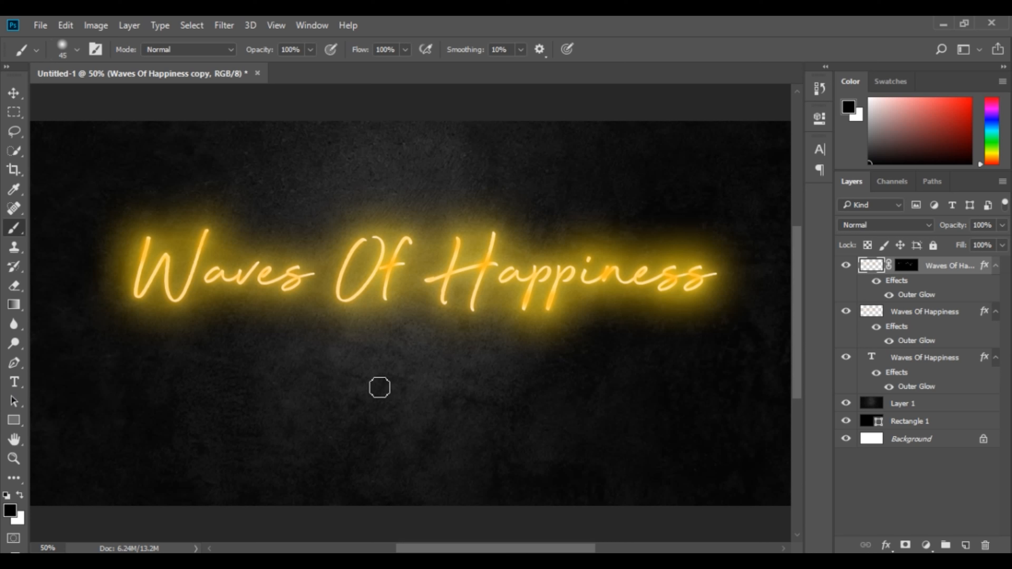
pyautogui.click(16, 386)
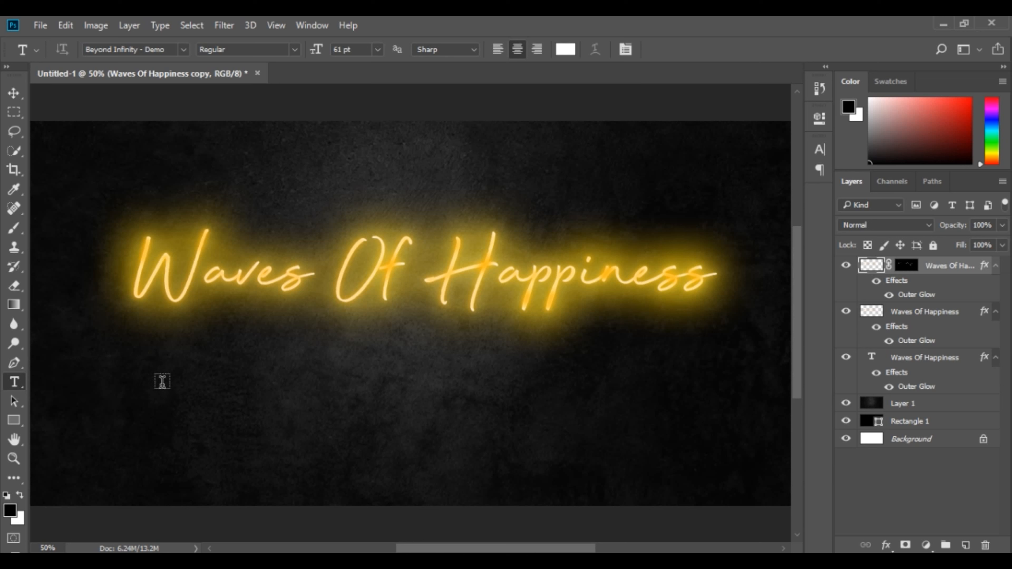
pyautogui.moveTo(169, 379); pyautogui.dragTo(641, 434)
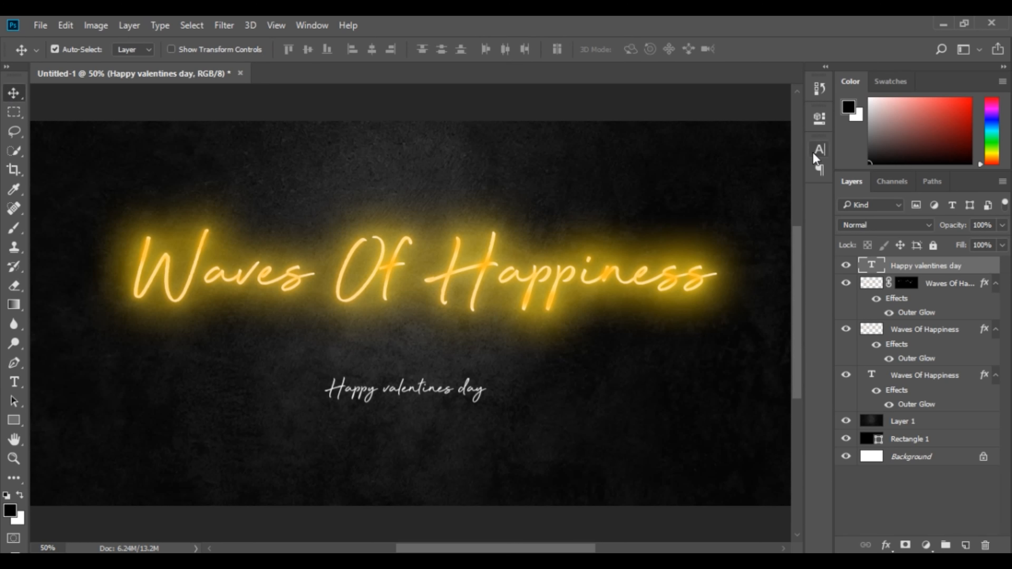
# Change the font of the "Happy valentines day" text to Californian FB
pyautogui.click(815, 155)
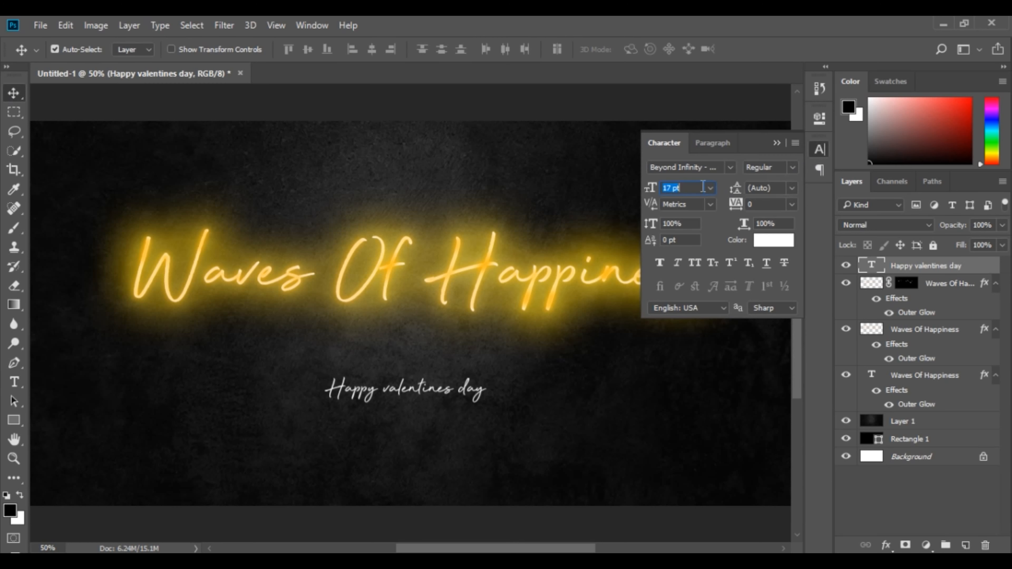
pyautogui.click(731, 172)
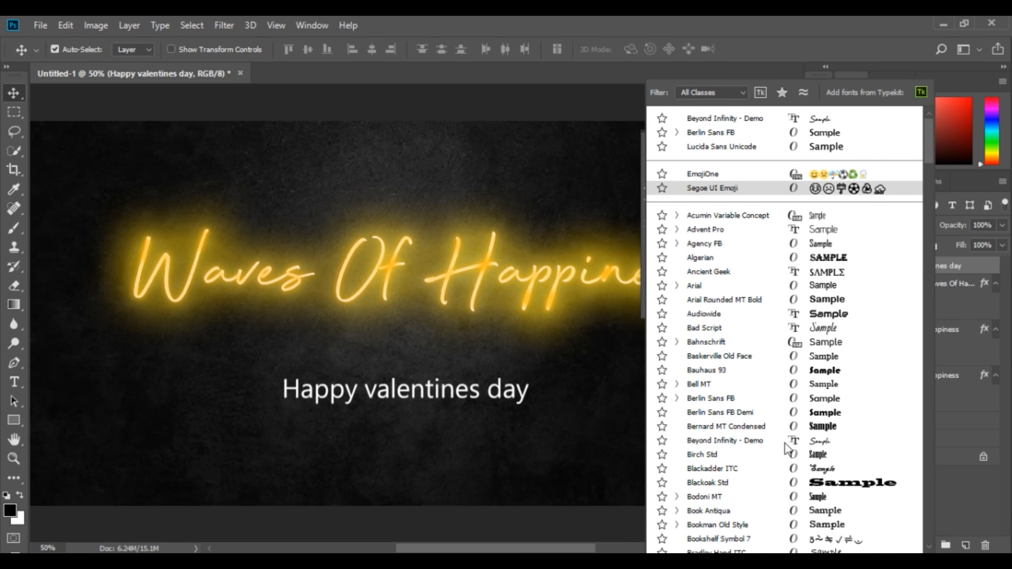
pyautogui.scroll(-1, 757, 379)
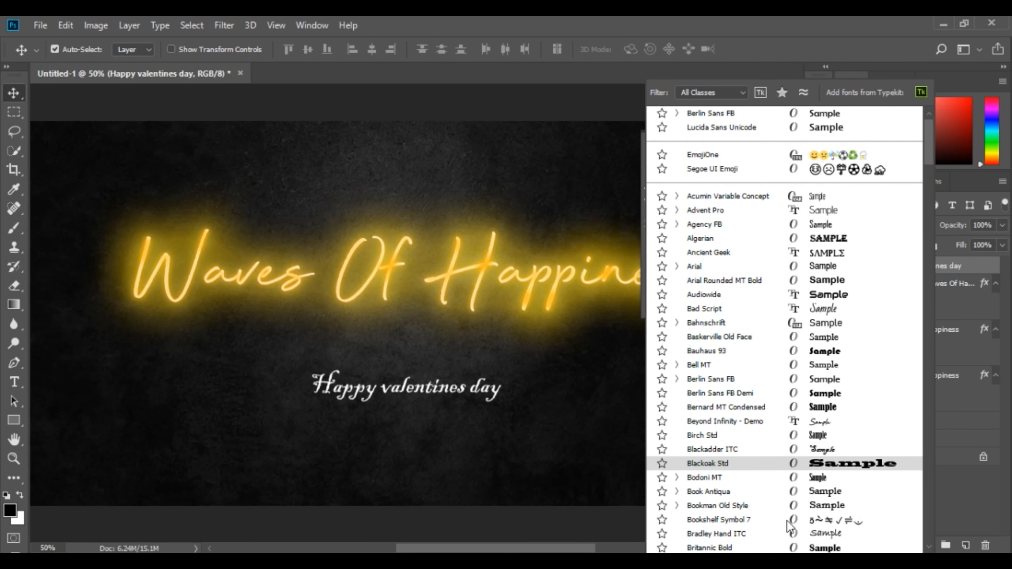
pyautogui.scroll(-3, 786, 520)
pyautogui.scroll(-4, 781, 520)
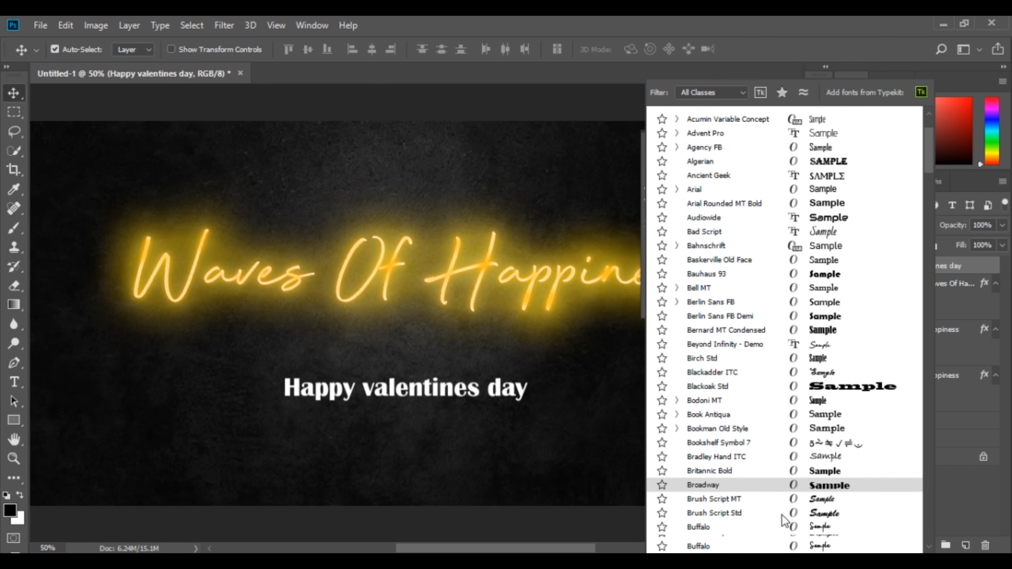
pyautogui.scroll(-3, 779, 518)
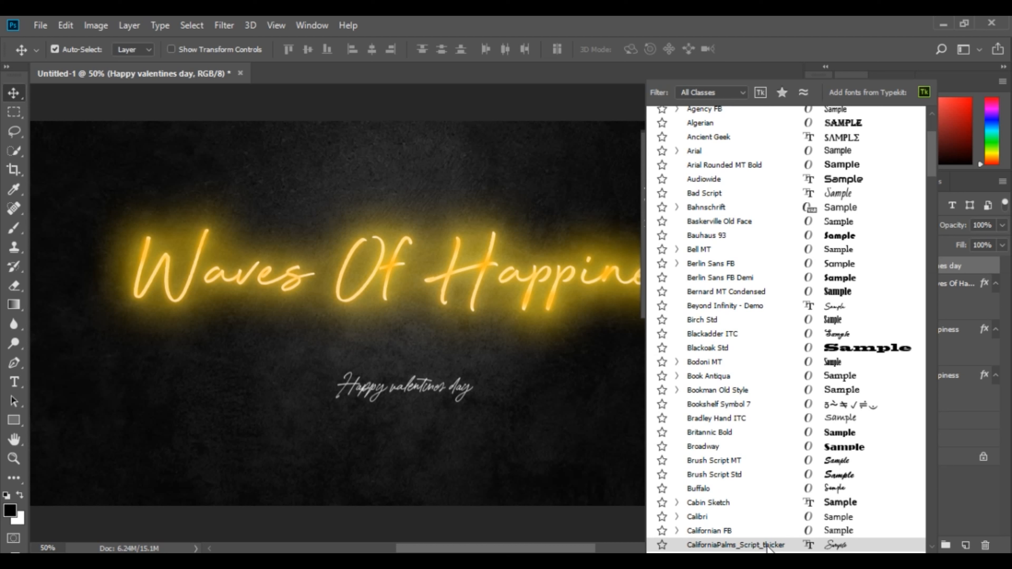
pyautogui.click(770, 529)
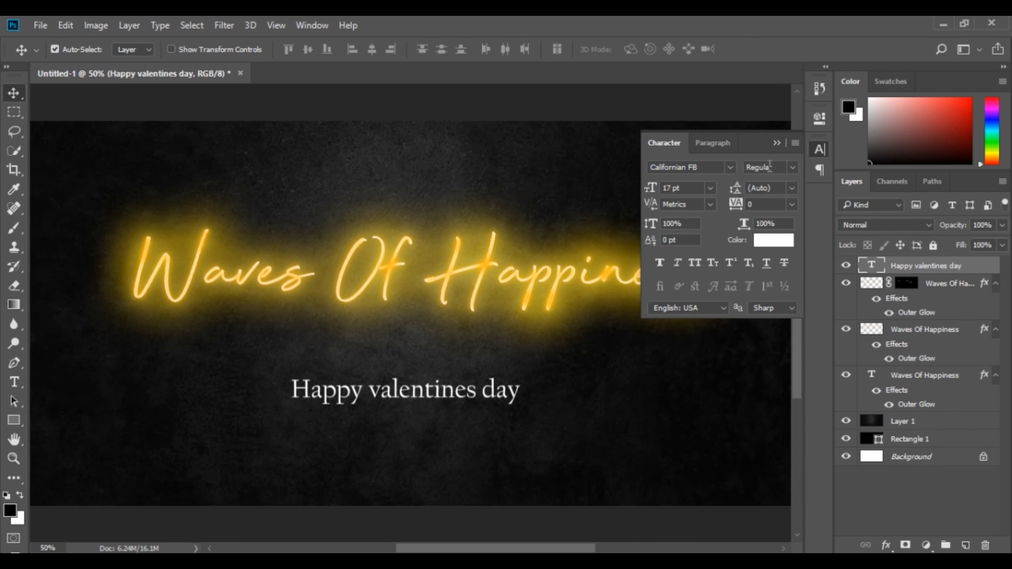
pyautogui.click(776, 143)
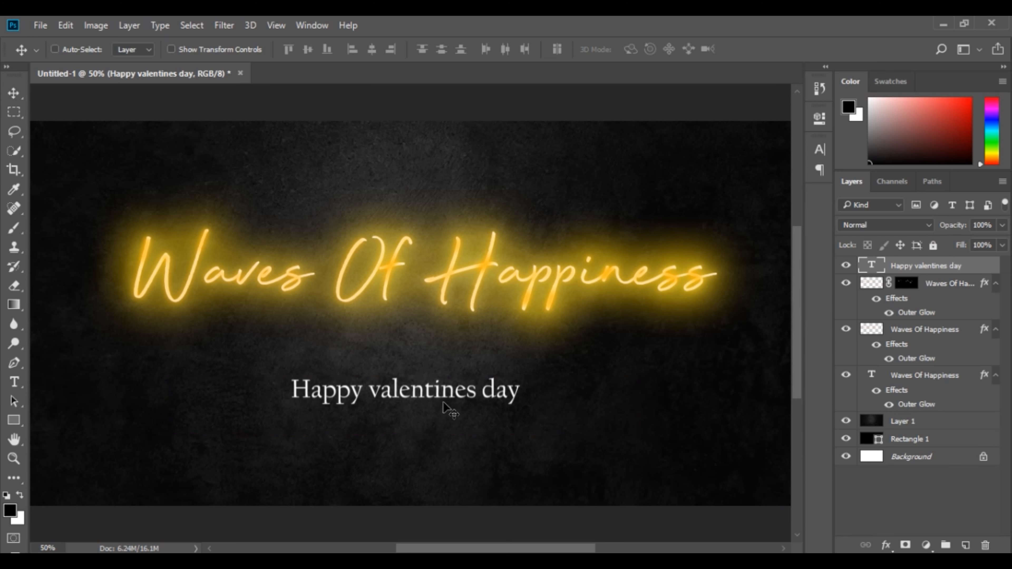
# Set the font size of the "Happy valentines day" text to 28 pt
pyautogui.hotkey('ctrl', 't')
pyautogui.press('Return')
pyautogui.click(819, 149)
pyautogui.click(652, 188)
pyautogui.moveTo(652, 189); pyautogui.dragTo(655, 190)
# Capitalize the v so the lower text reads "Happy Valentines day", and commit the text edit
pyautogui.click(14, 382)
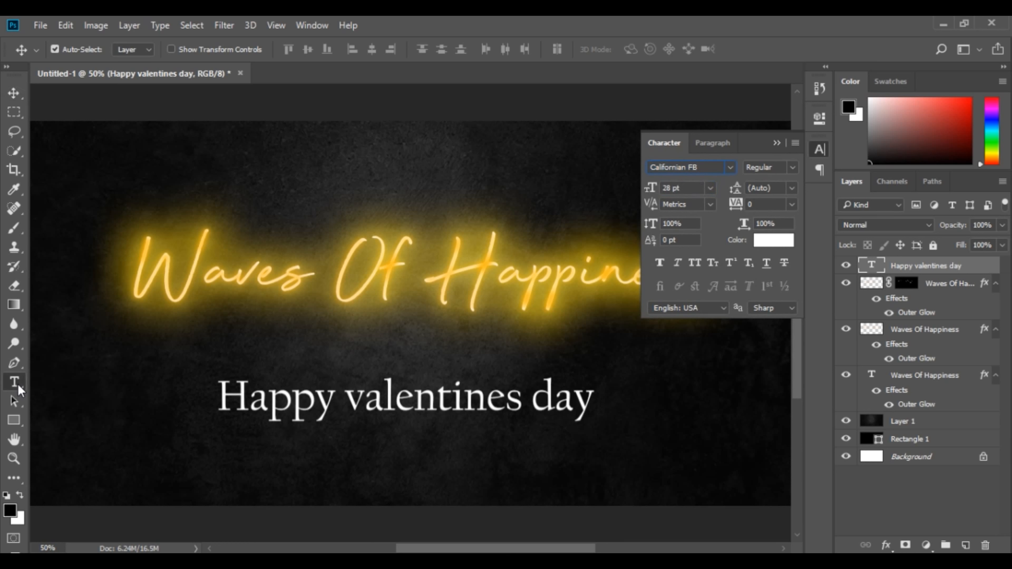
pyautogui.moveTo(368, 406); pyautogui.dragTo(349, 403)
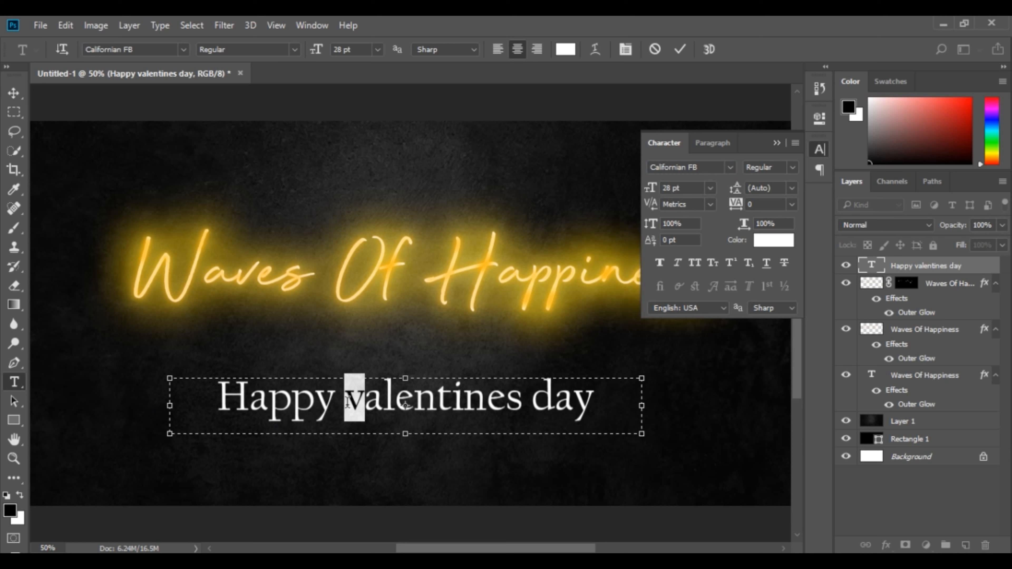
pyautogui.write('v')
pyautogui.press('BackSpace')
pyautogui.write('V')
pyautogui.click(777, 143)
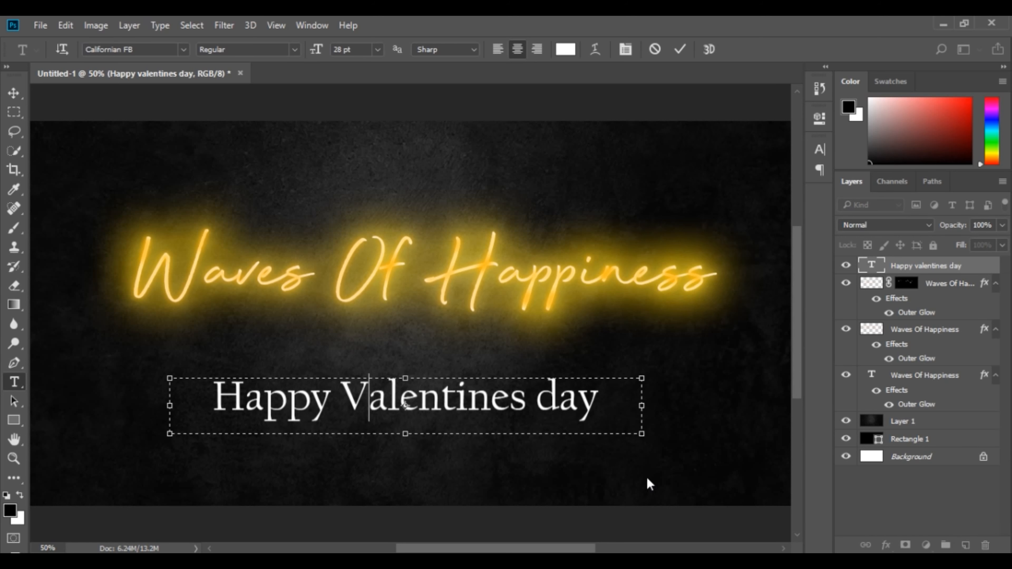
pyautogui.click(13, 94)
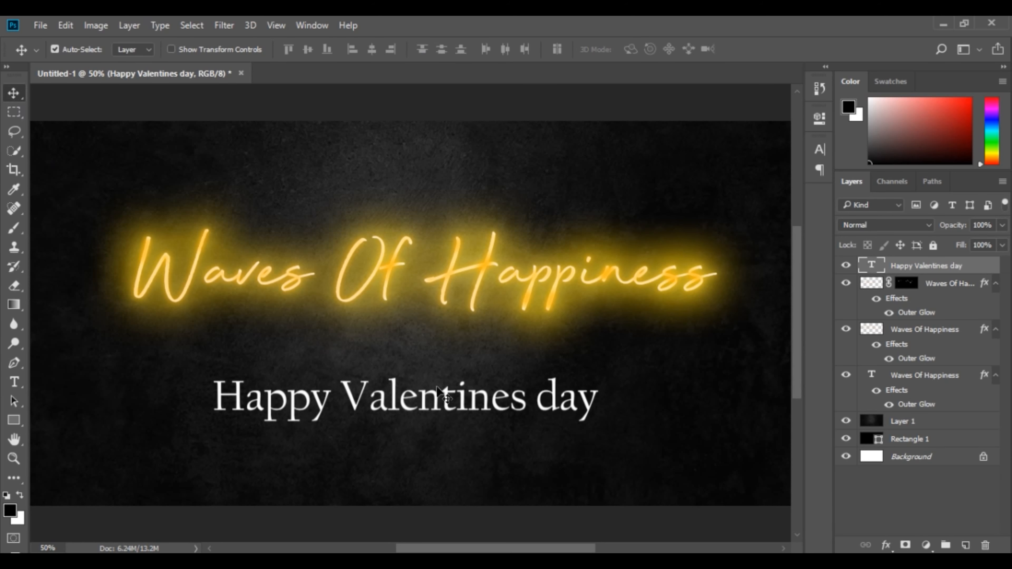
# Select all three "Waves Of Happiness" layers and nudge them up together on the canvas
pyautogui.click(934, 376)
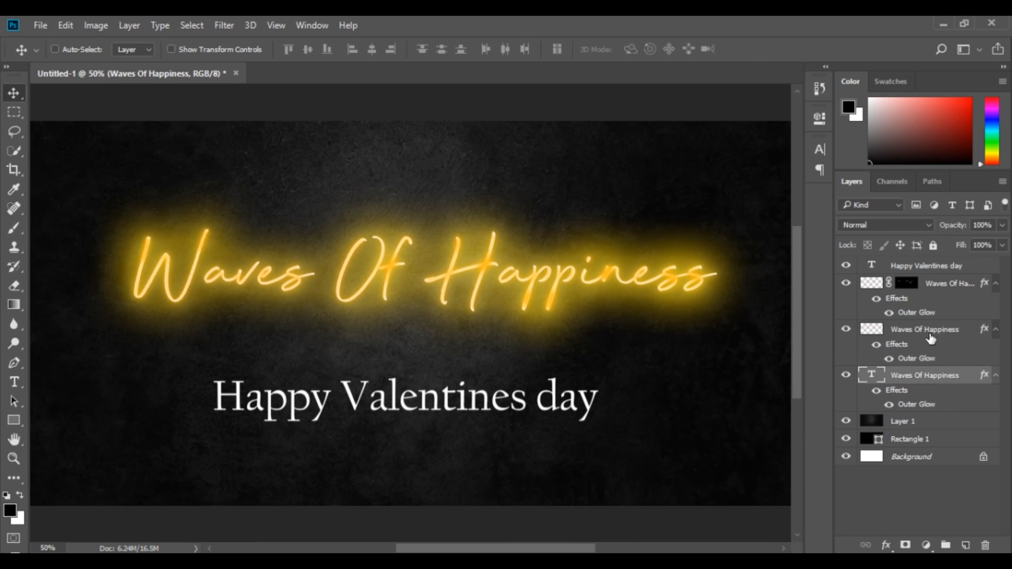
pyautogui.keyDown('ctrl'); pyautogui.click(928, 330); pyautogui.keyUp('ctrl')
pyautogui.keyDown('ctrl'); pyautogui.click(920, 284); pyautogui.keyUp('ctrl')
pyautogui.hotkey('shift', 'Up')
pyautogui.hotkey('shift', 'Up')
pyautogui.hotkey('shift', 'Up')
pyautogui.hotkey('shift', 'Up')
pyautogui.hotkey('shift', 'Up')
pyautogui.hotkey('shift', 'Up')
pyautogui.hotkey('shift', 'Up')
pyautogui.hotkey('shift', 'Up')
pyautogui.hotkey('shift', 'Up')
pyautogui.hotkey('shift', 'Up')
pyautogui.hotkey('shift', 'Up')
pyautogui.hotkey('shift', 'Up')
pyautogui.hotkey('shift', 'Up')
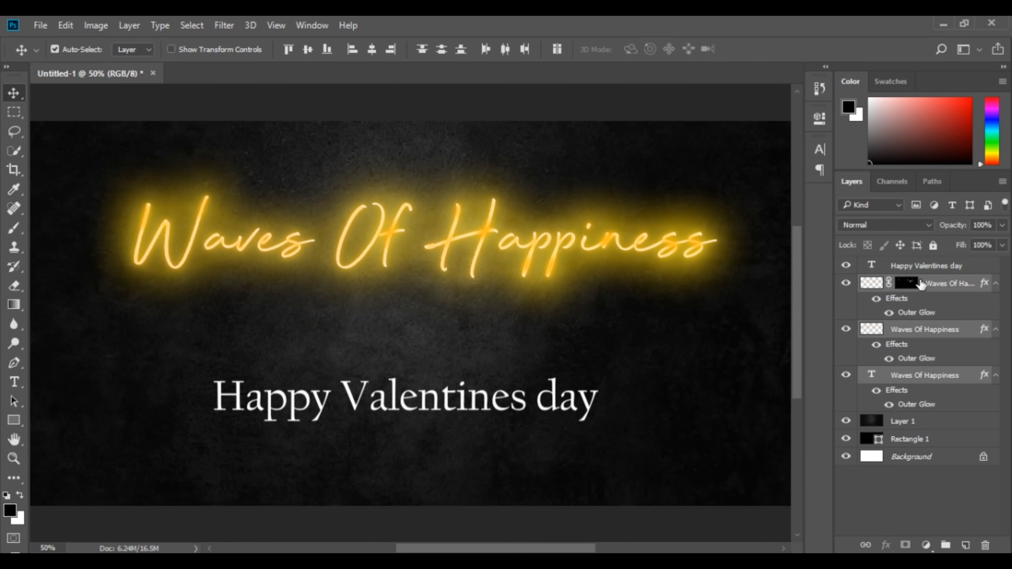
# Copy the layer style of the "Waves Of Happiness" text layer and paste it onto the "Happy Valentines day" text layer
pyautogui.hotkey('ctrl', '-')
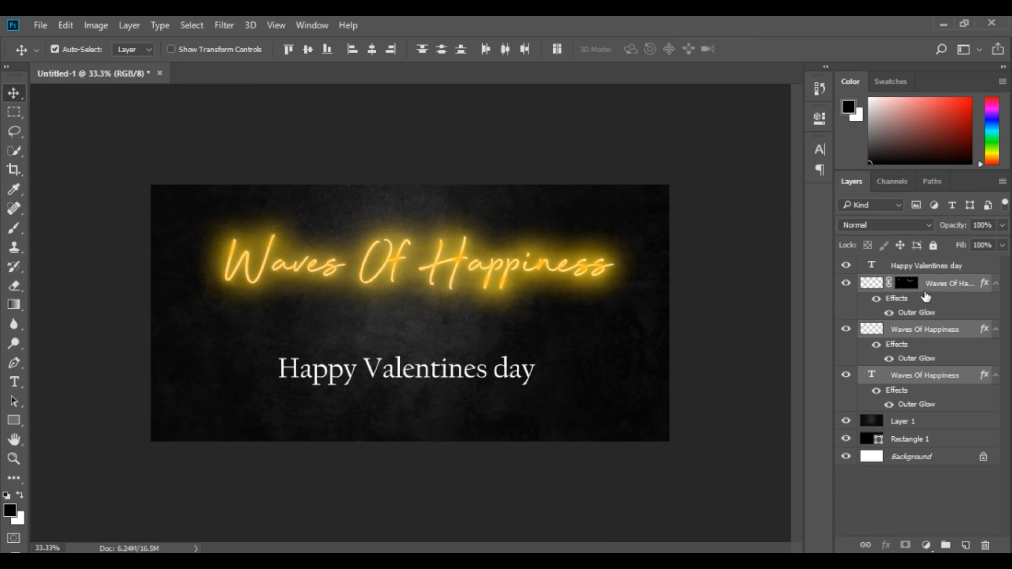
pyautogui.click(532, 378)
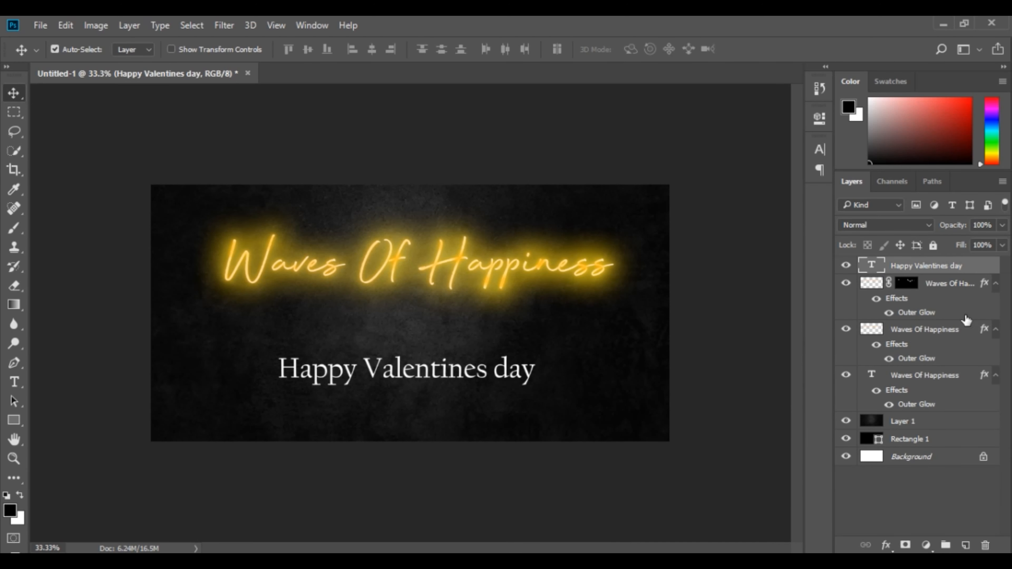
pyautogui.click(933, 380)
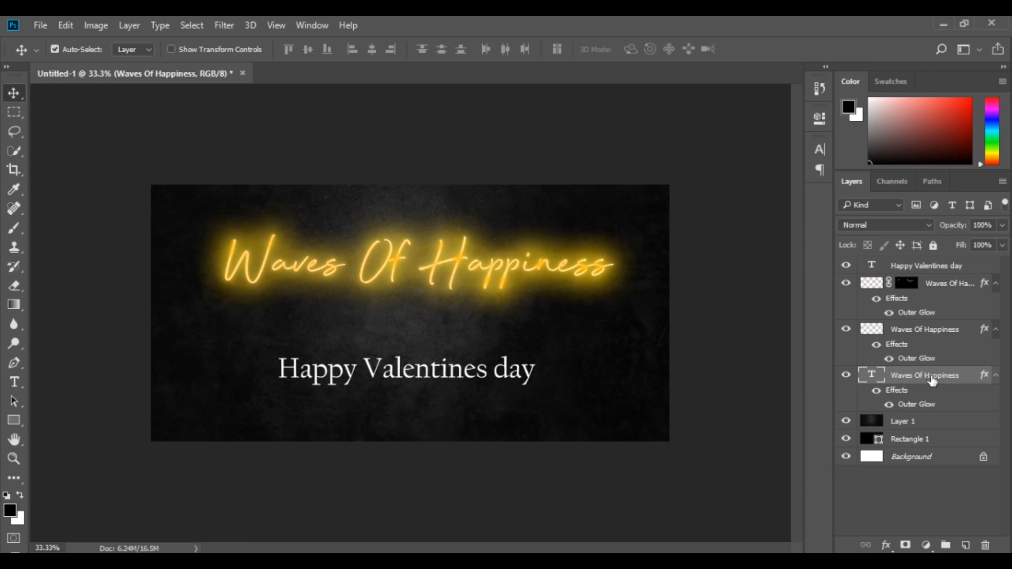
pyautogui.rightClick(916, 379)
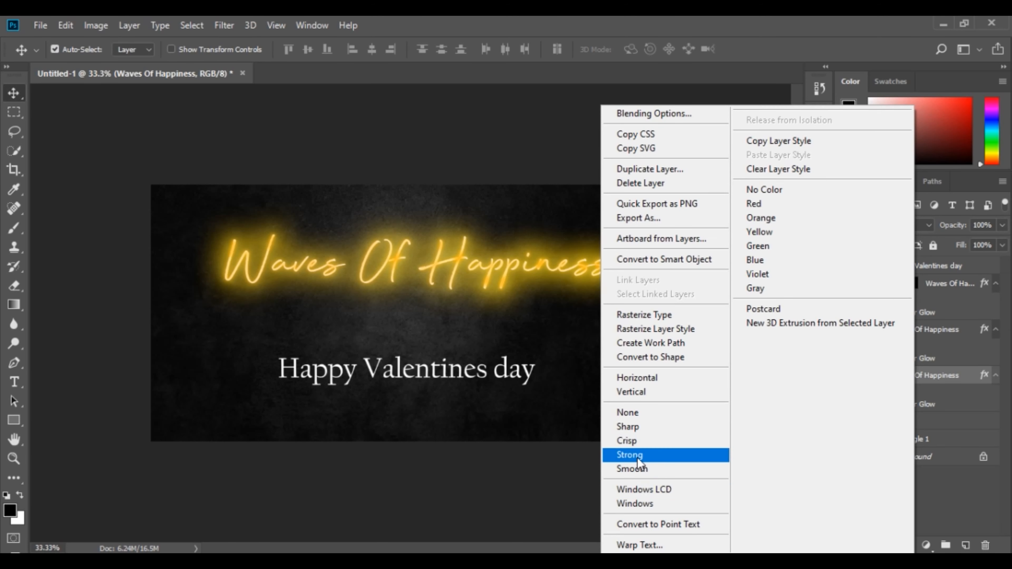
pyautogui.click(790, 140)
pyautogui.click(921, 268)
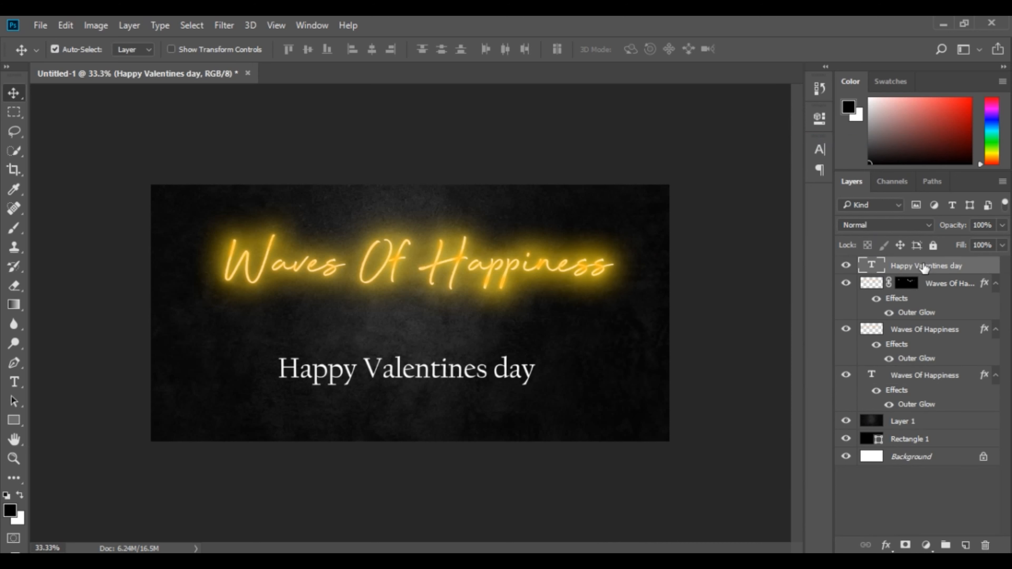
pyautogui.rightClick(923, 268)
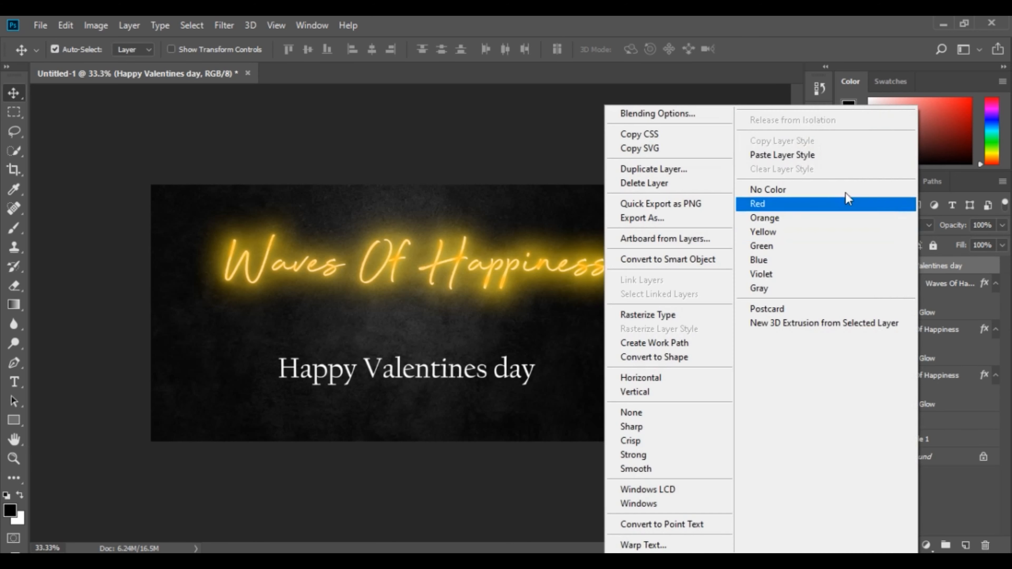
pyautogui.click(773, 156)
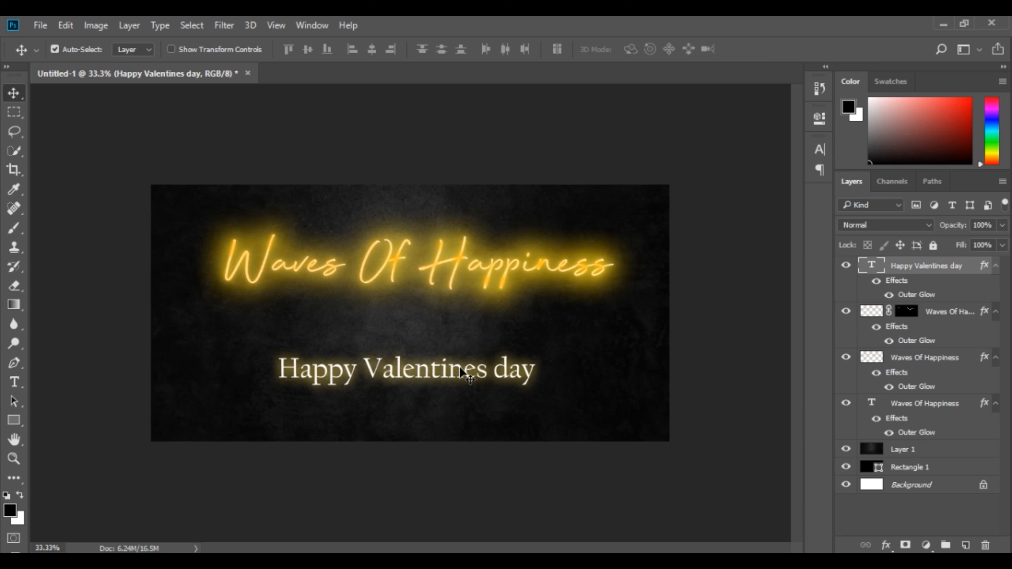
# Duplicate the "Happy Valentines day" text layer under the suggested name and rasterize the type of the copy
pyautogui.rightClick(931, 268)
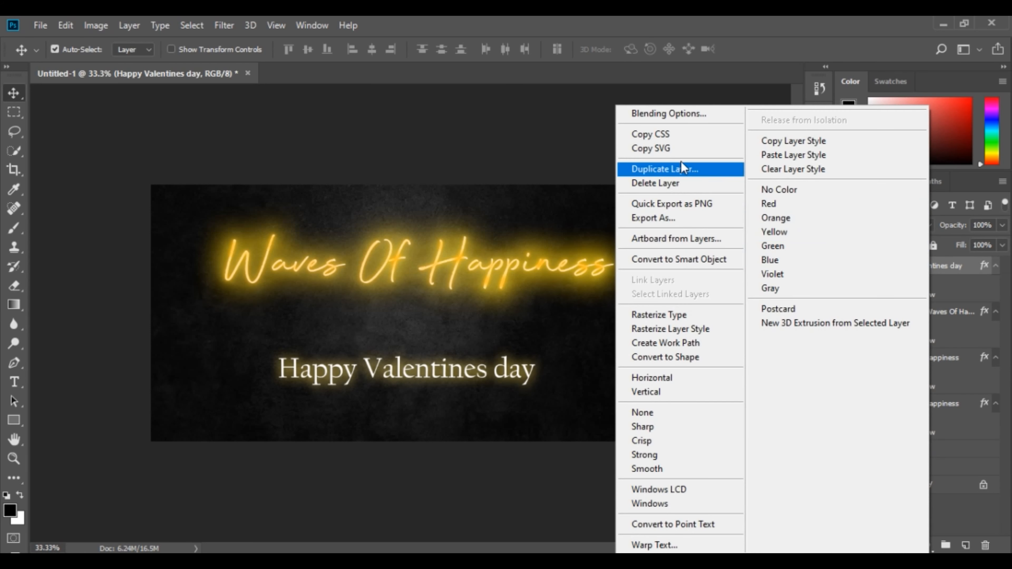
pyautogui.click(659, 172)
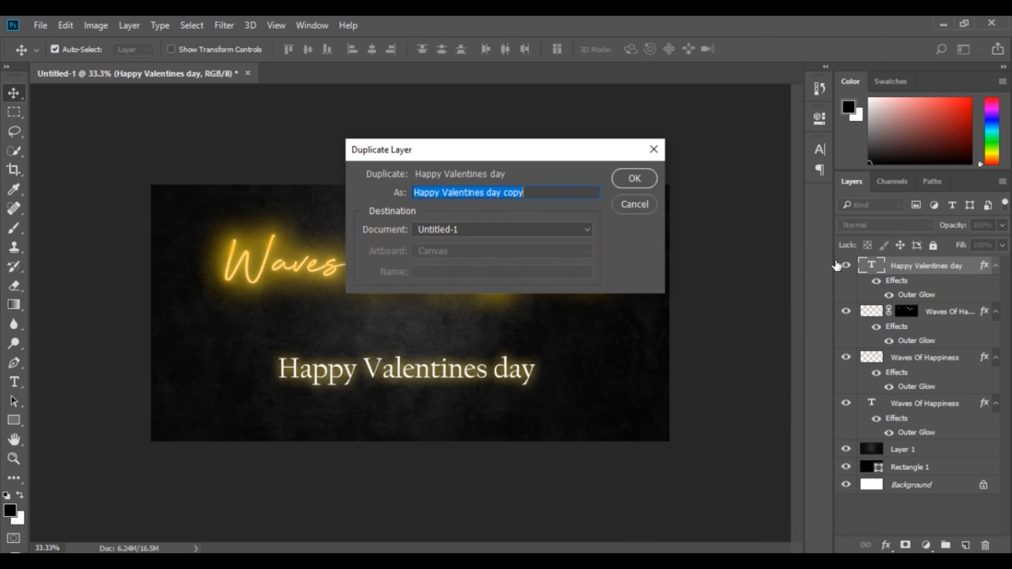
pyautogui.press('Return')
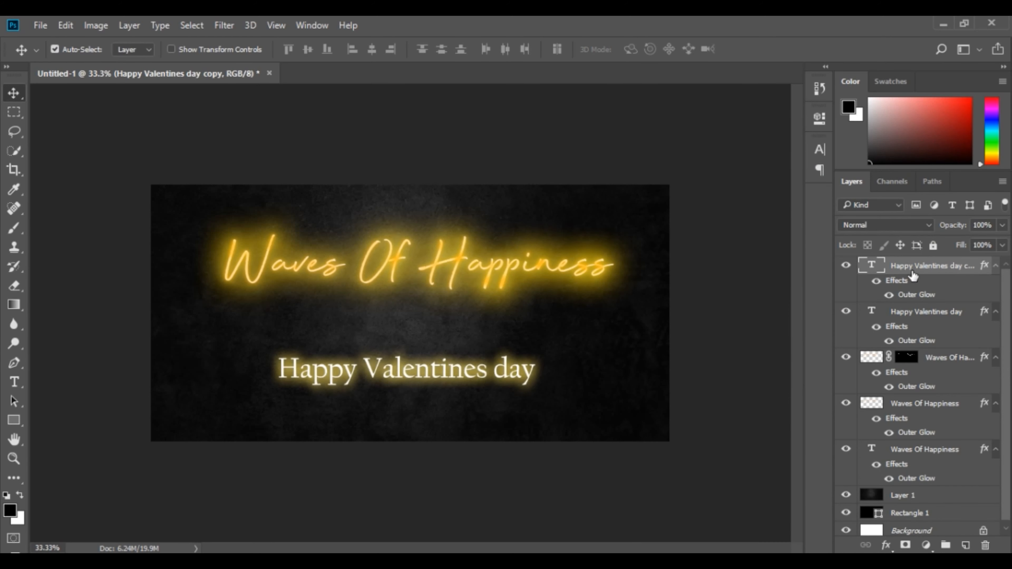
pyautogui.rightClick(912, 269)
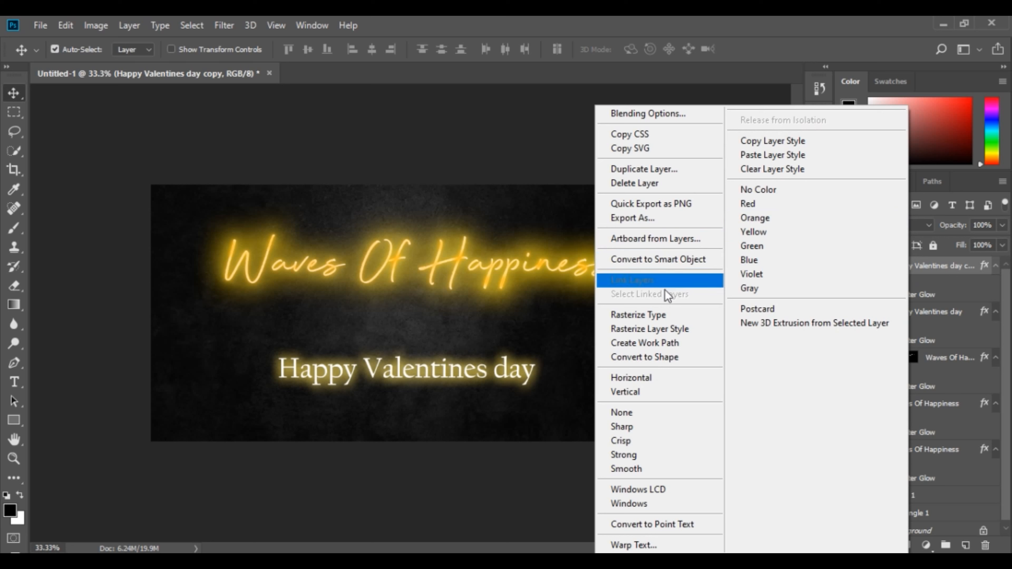
pyautogui.click(654, 315)
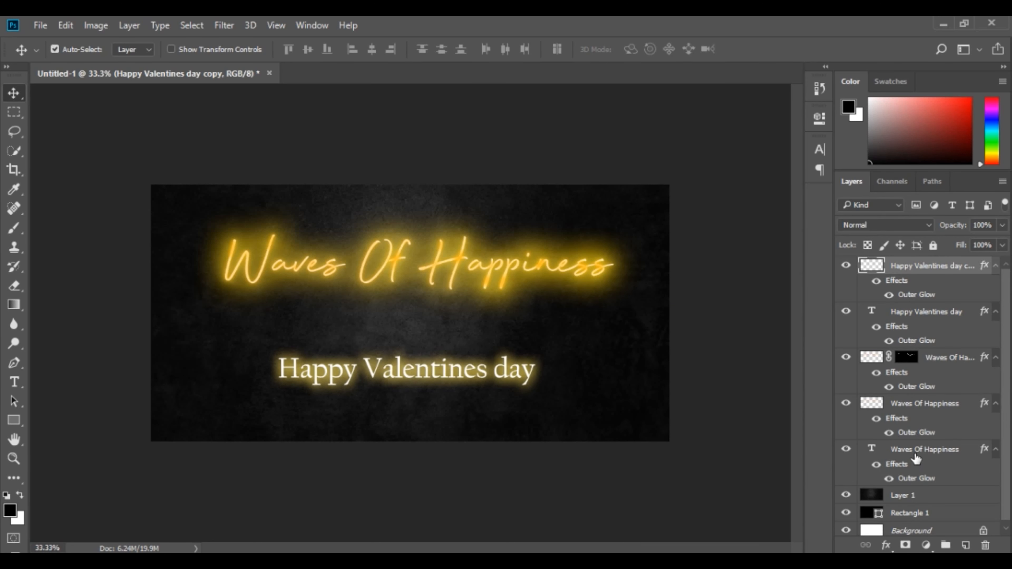
# Copy the layer style of the unmasked rasterized "Waves Of Happiness" layer and paste it onto the rasterized "Happy Valentines day" copy
pyautogui.rightClick(928, 407)
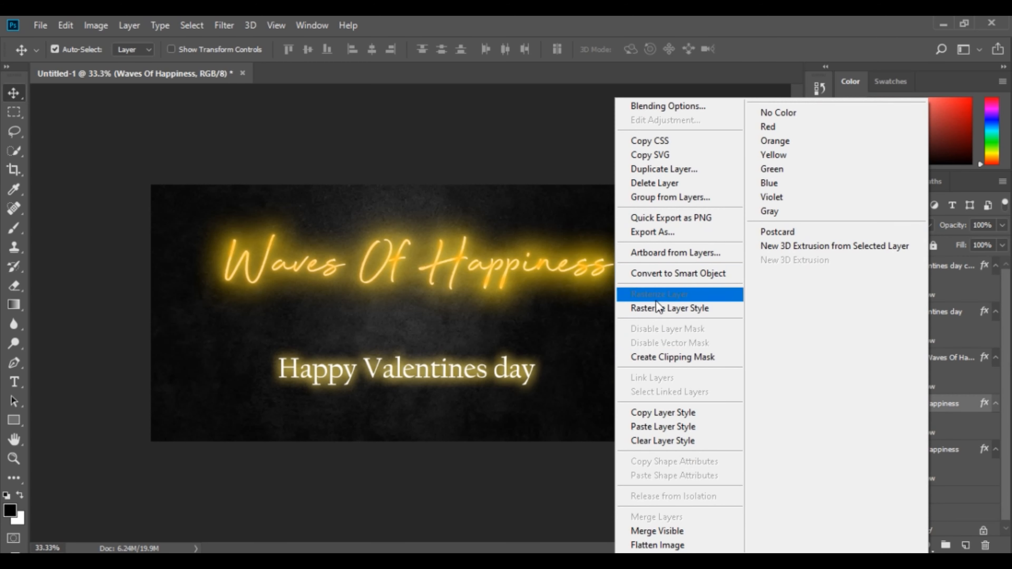
pyautogui.click(663, 412)
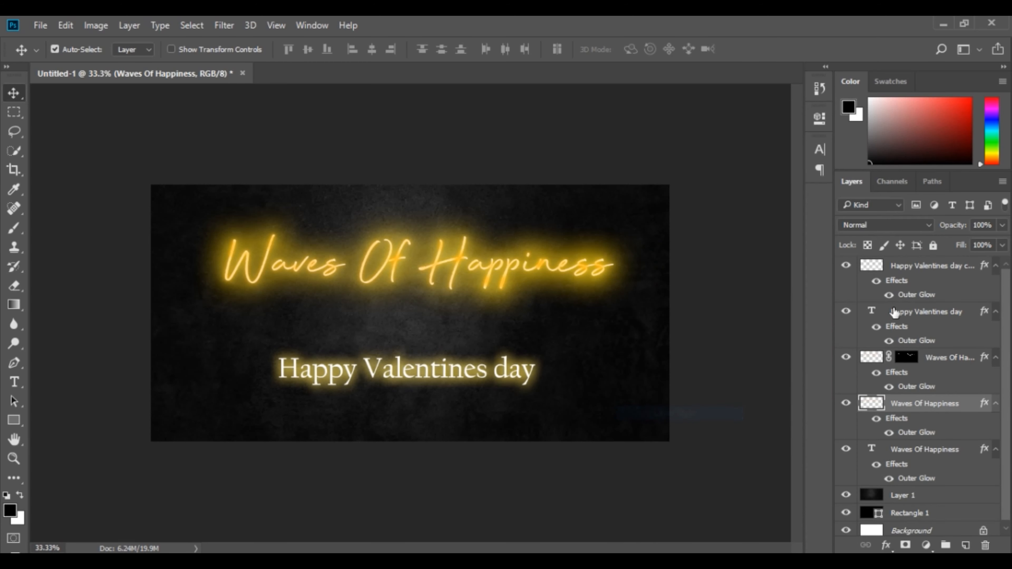
pyautogui.click(907, 266)
pyautogui.rightClick(907, 266)
pyautogui.click(673, 428)
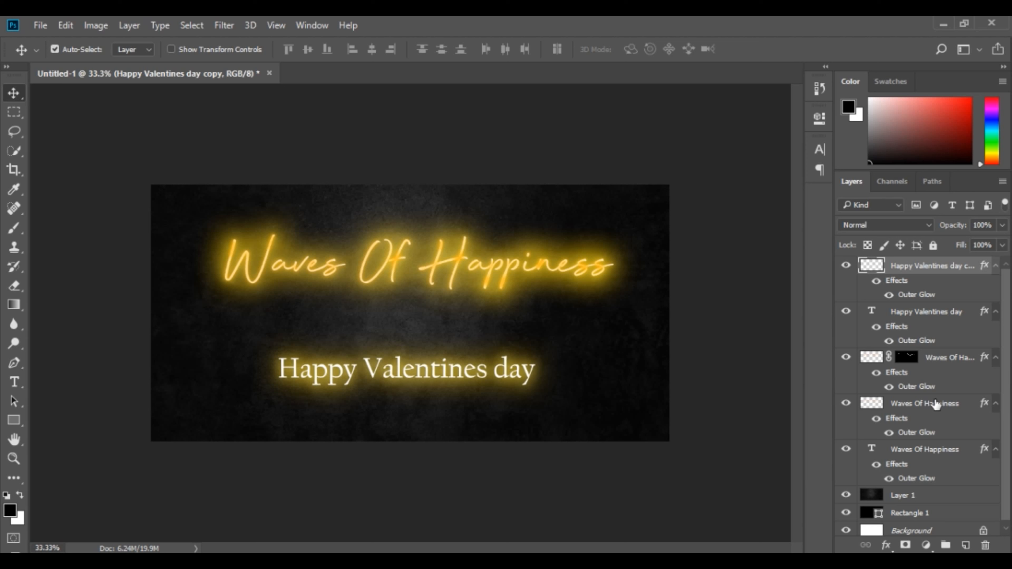
# Set the Outer Glow colour of the "Happy Valentines day" text layer to pinkish red ff005a and apply the layer style
pyautogui.click(912, 312)
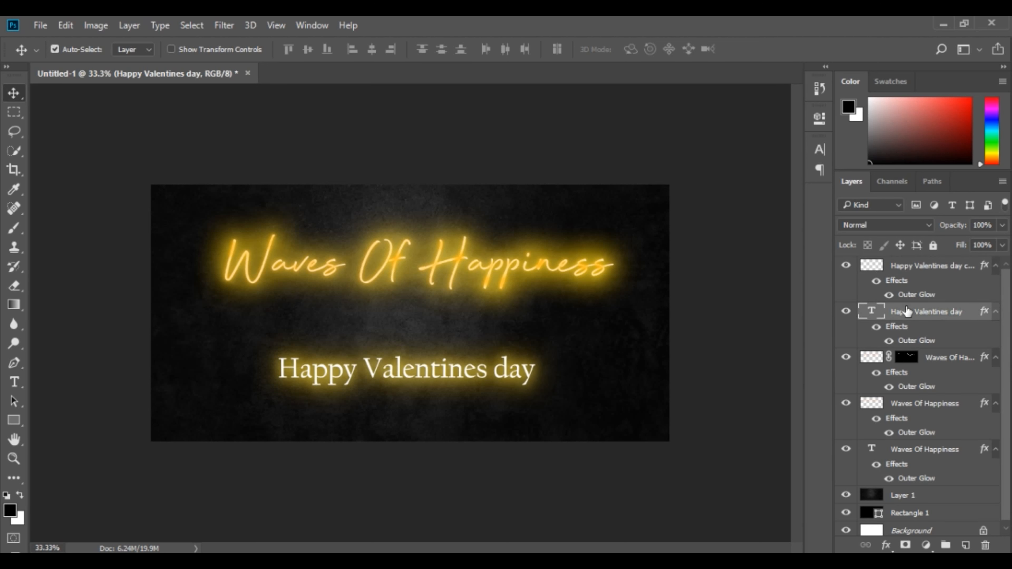
pyautogui.doubleClick(910, 312)
pyautogui.rightClick(969, 319)
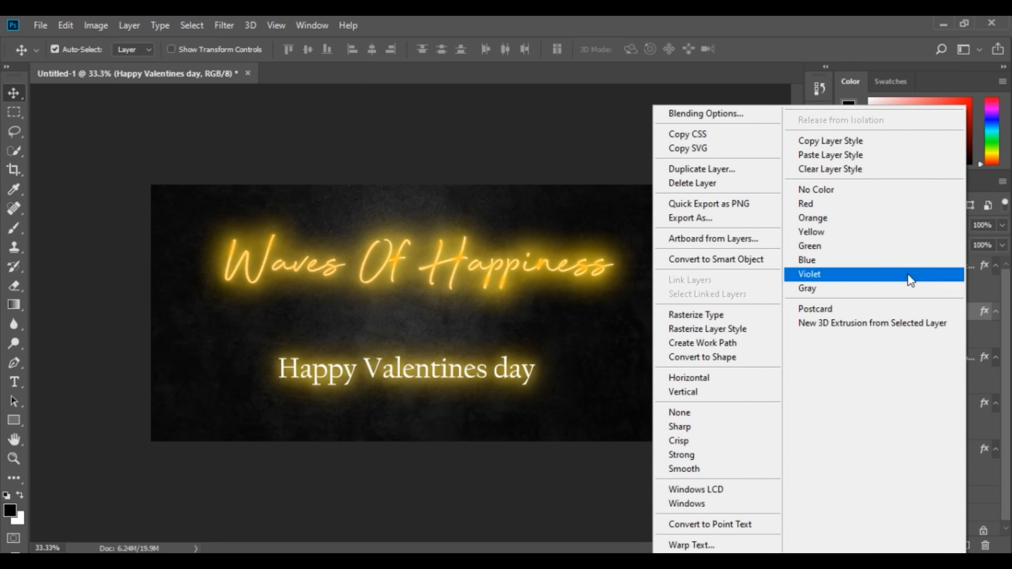
pyautogui.click(696, 115)
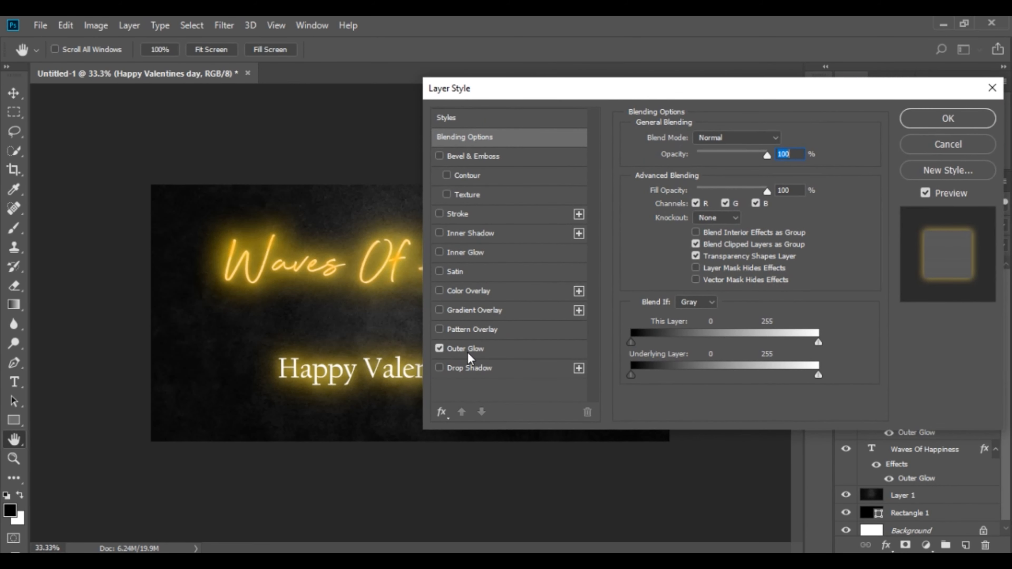
pyautogui.click(466, 349)
pyautogui.click(663, 190)
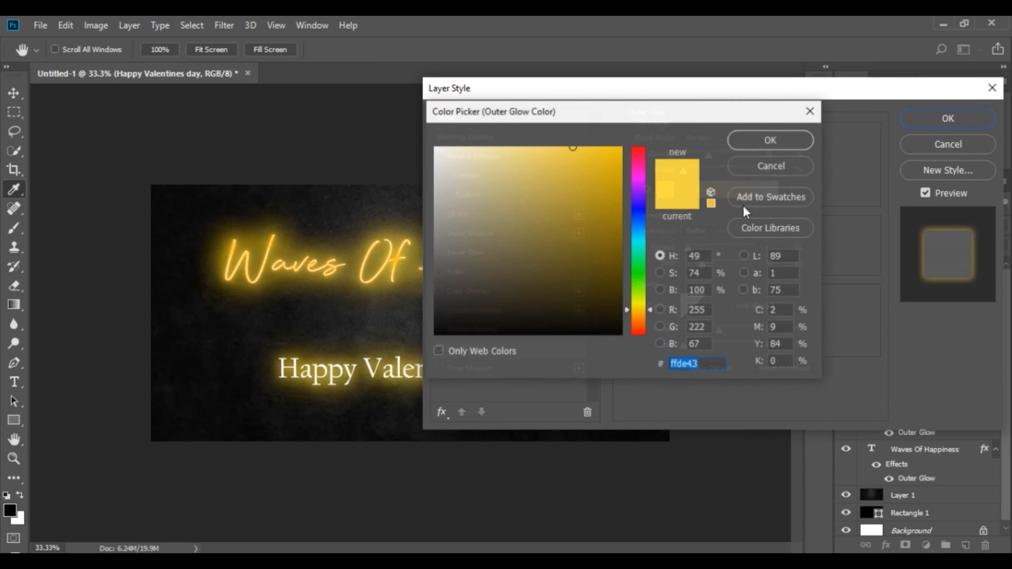
pyautogui.click(638, 164)
pyautogui.moveTo(637, 166); pyautogui.dragTo(639, 158)
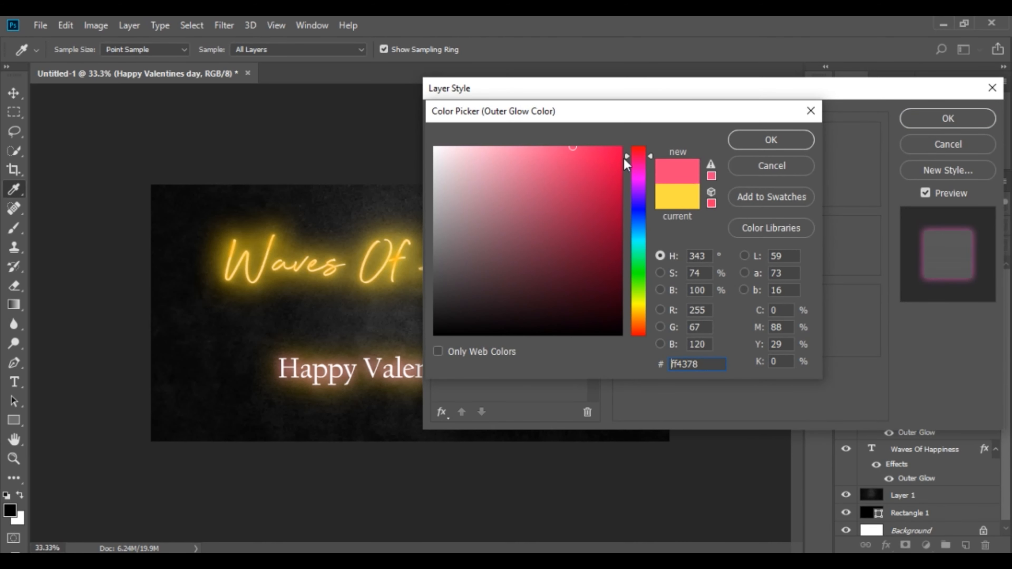
pyautogui.click(615, 147)
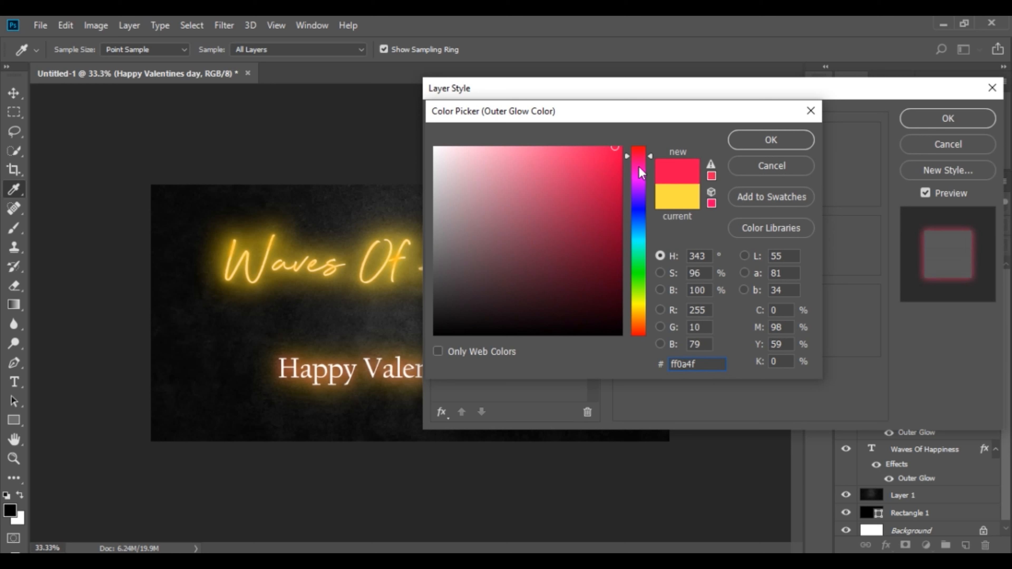
pyautogui.moveTo(639, 155); pyautogui.dragTo(630, 138)
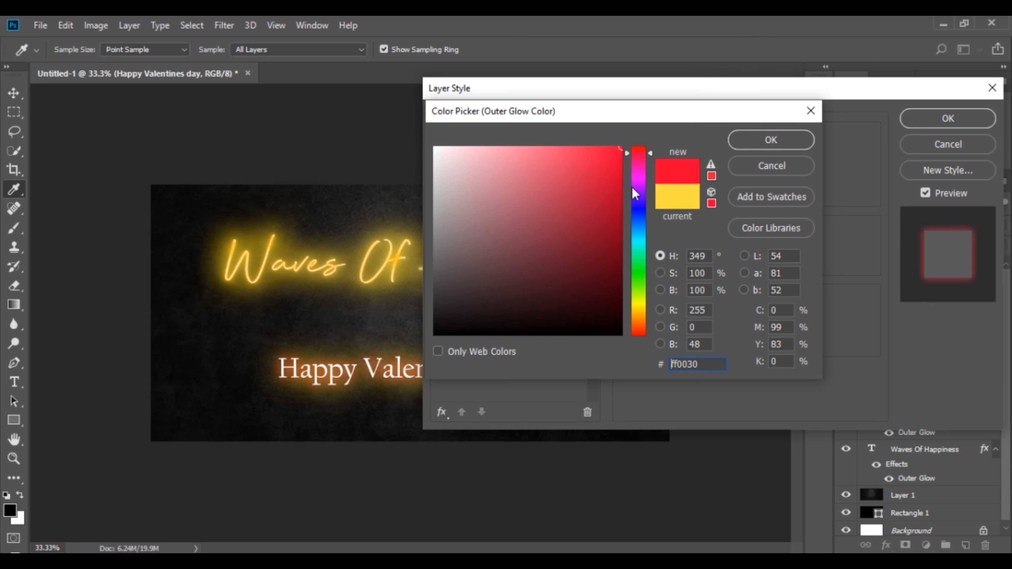
pyautogui.moveTo(637, 161); pyautogui.dragTo(644, 166)
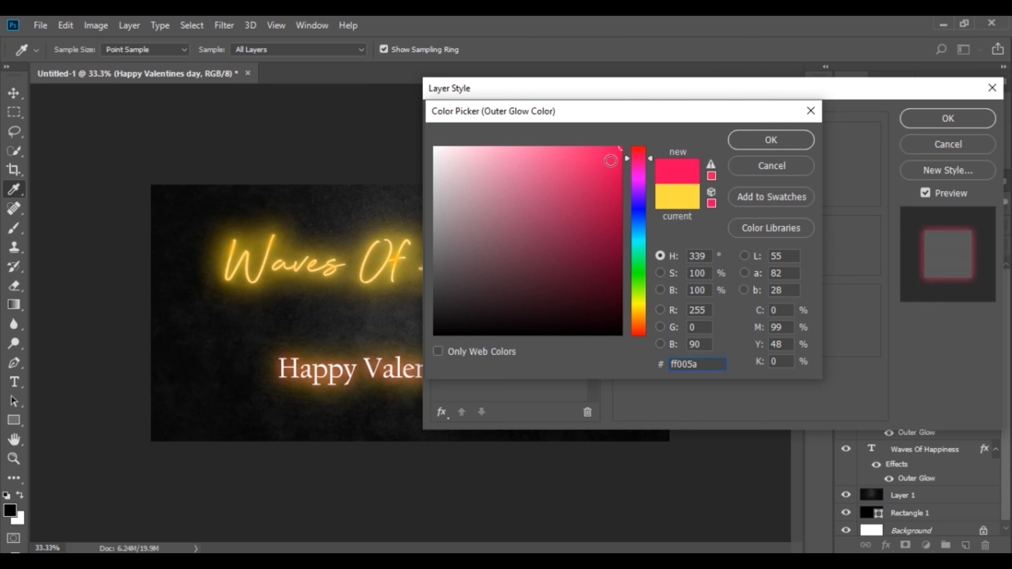
pyautogui.click(745, 141)
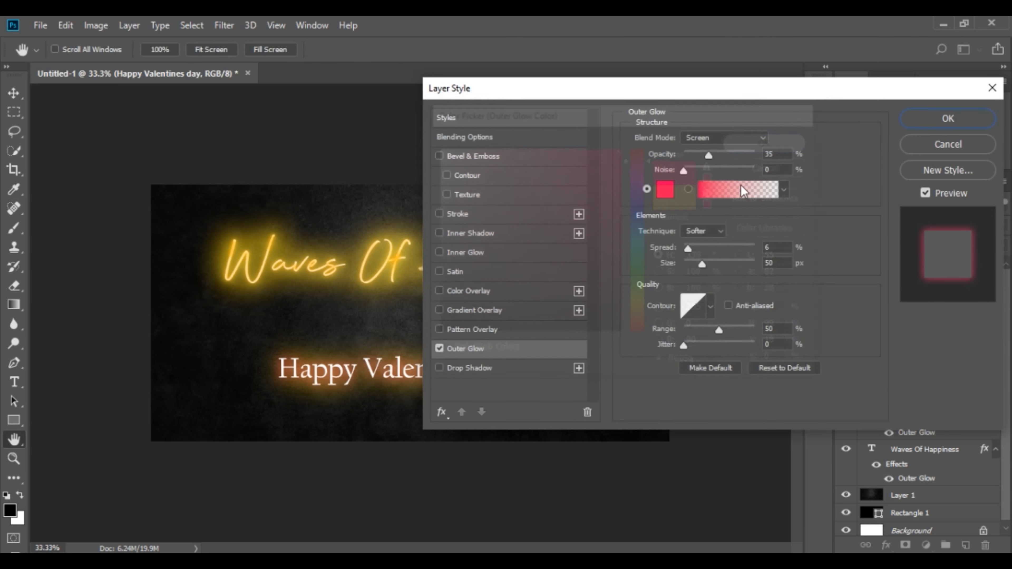
pyautogui.click(922, 120)
# Set the Outer Glow colour of the rasterized "Happy Valentines day" copy to red ff0048 and apply the layer style
pyautogui.click(921, 274)
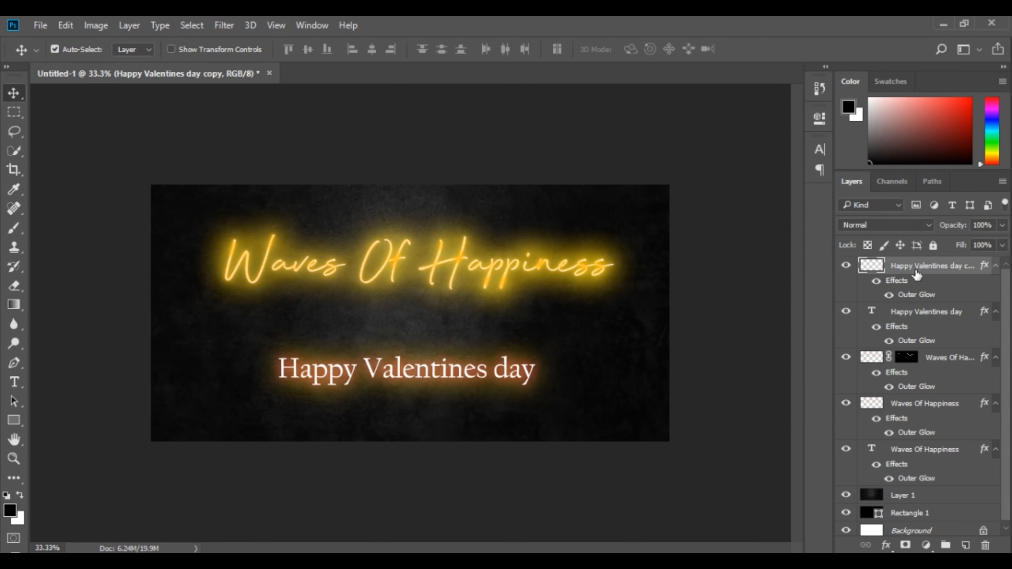
pyautogui.rightClick(903, 269)
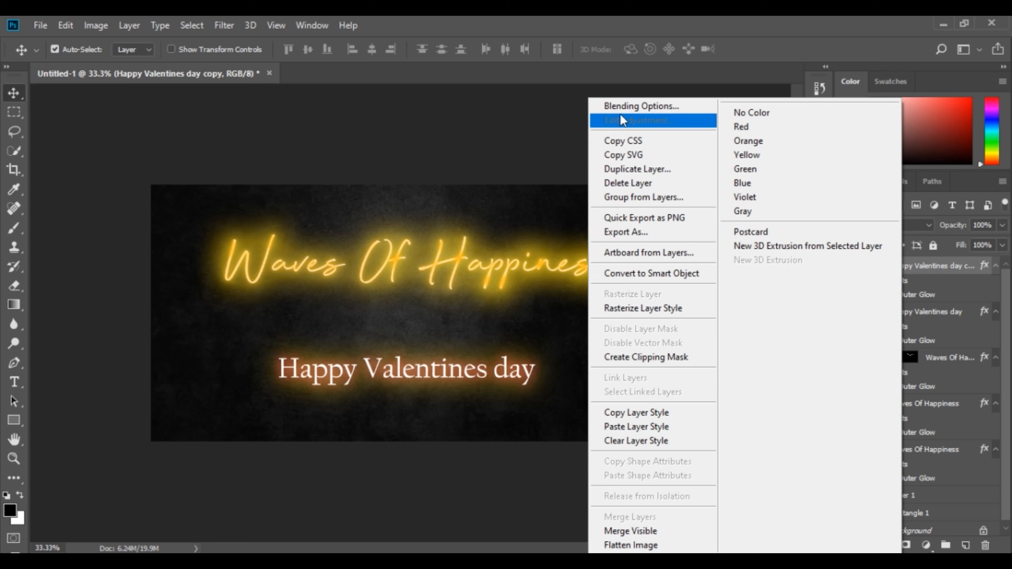
pyautogui.click(638, 106)
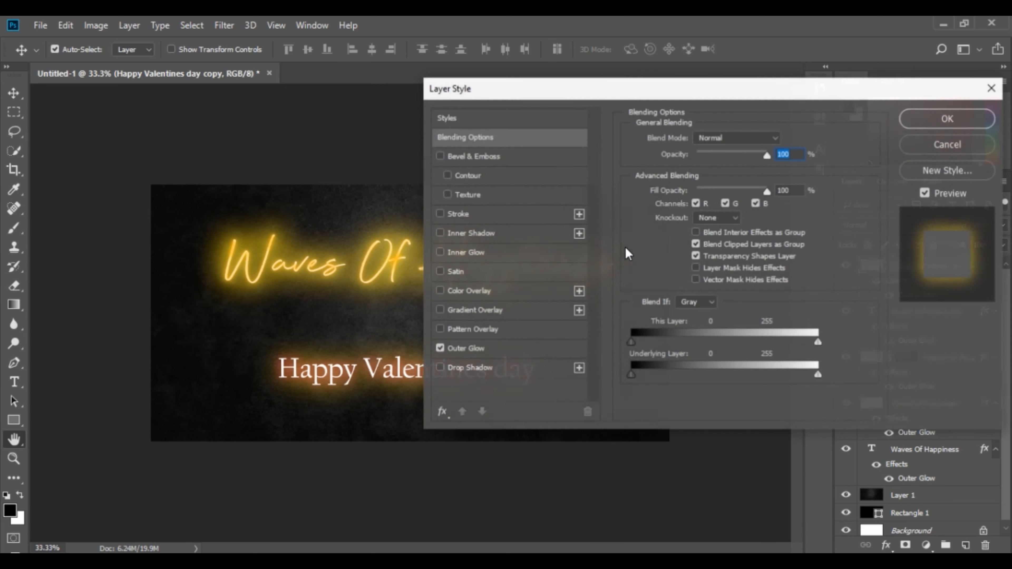
pyautogui.click(462, 349)
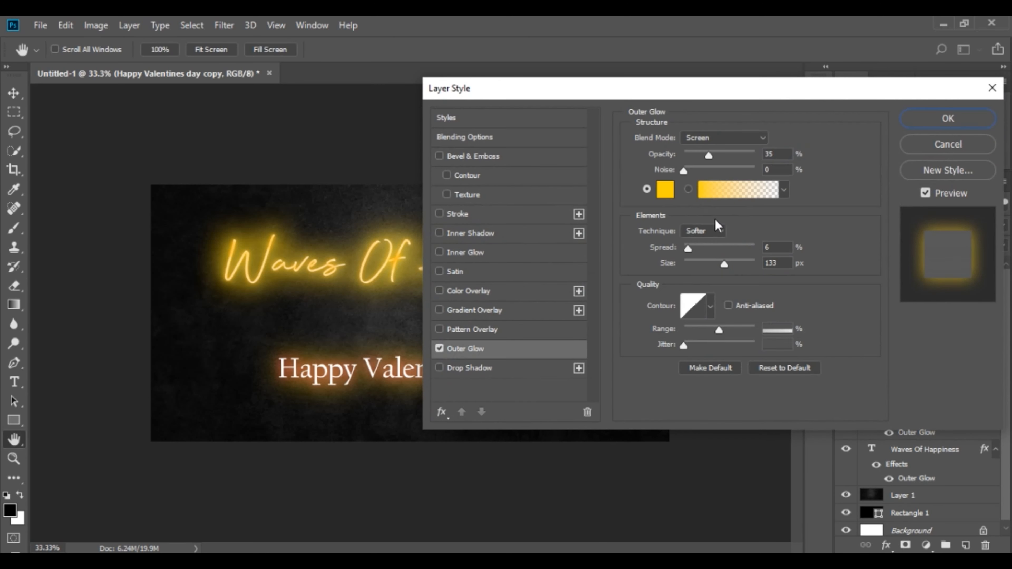
pyautogui.click(665, 193)
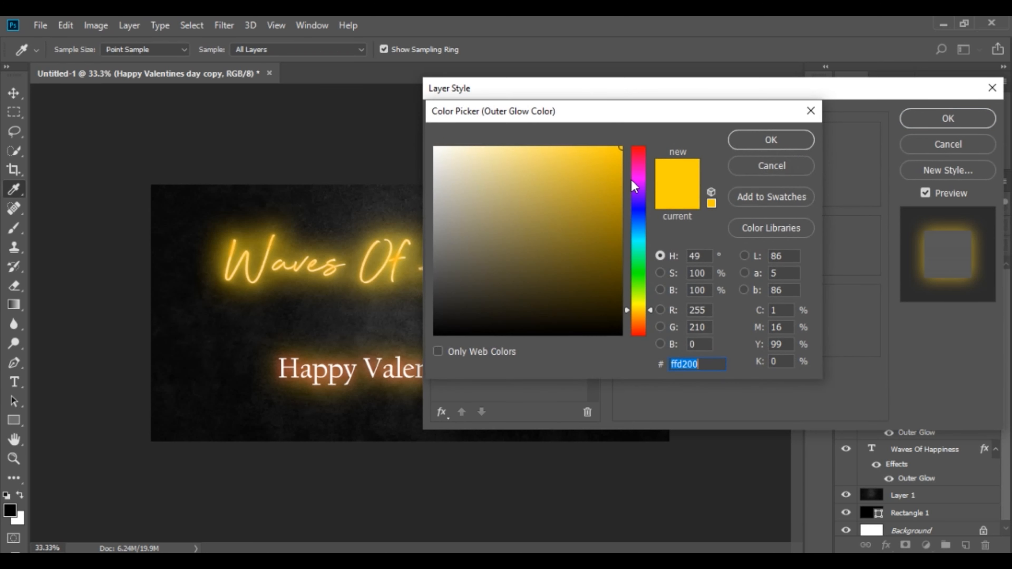
pyautogui.click(641, 164)
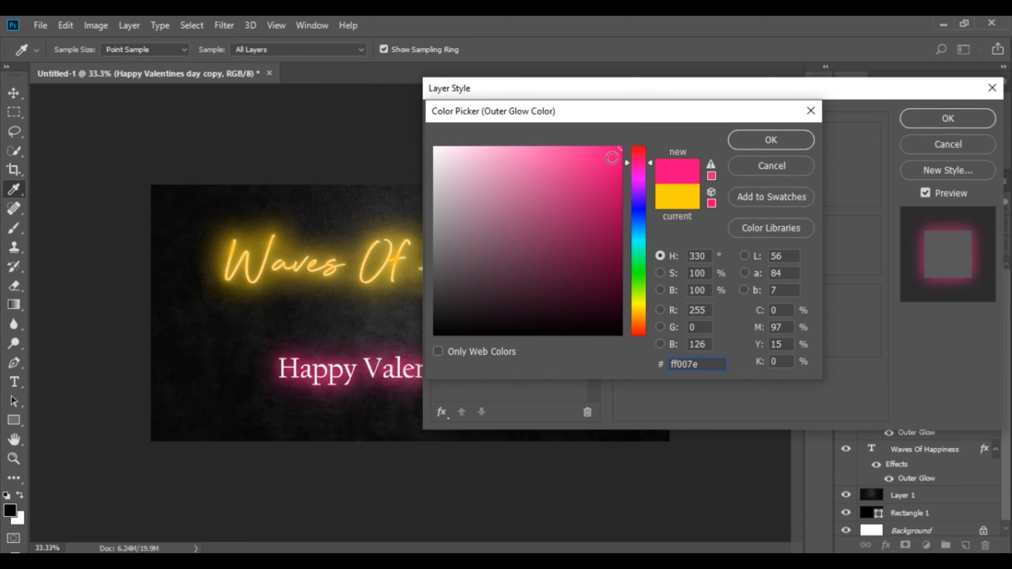
pyautogui.click(637, 161)
pyautogui.click(637, 159)
pyautogui.click(636, 156)
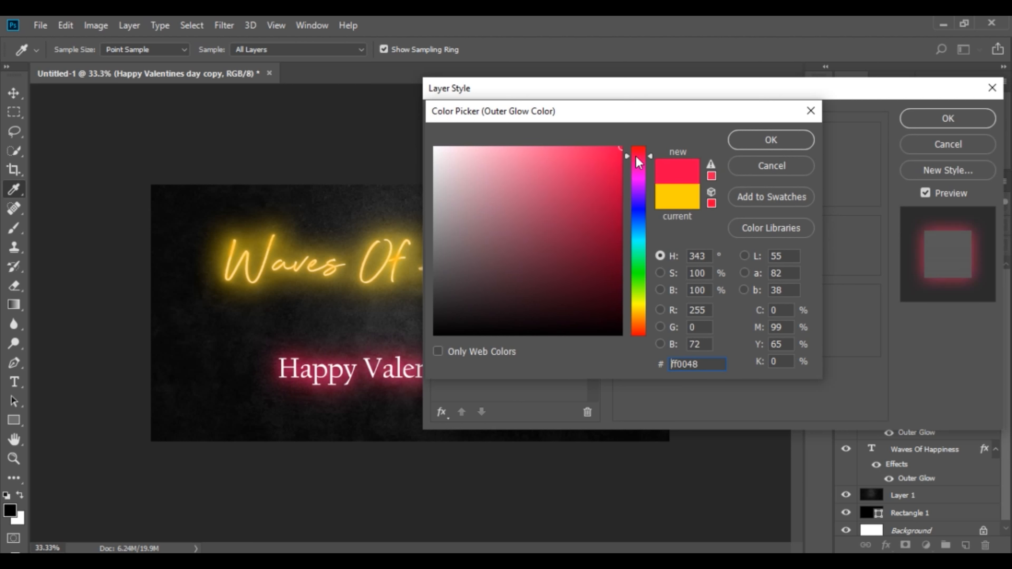
pyautogui.click(748, 133)
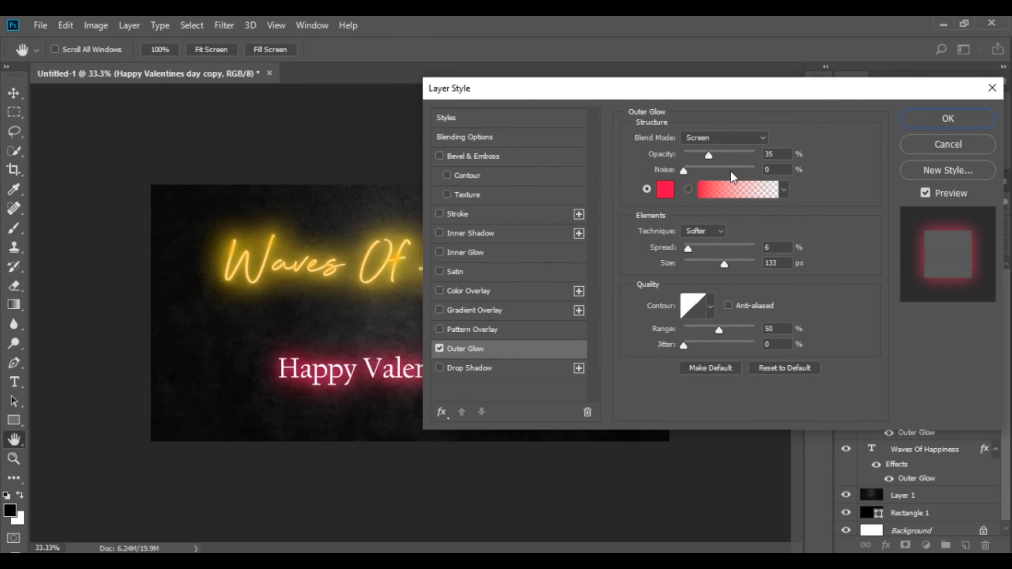
pyautogui.click(918, 131)
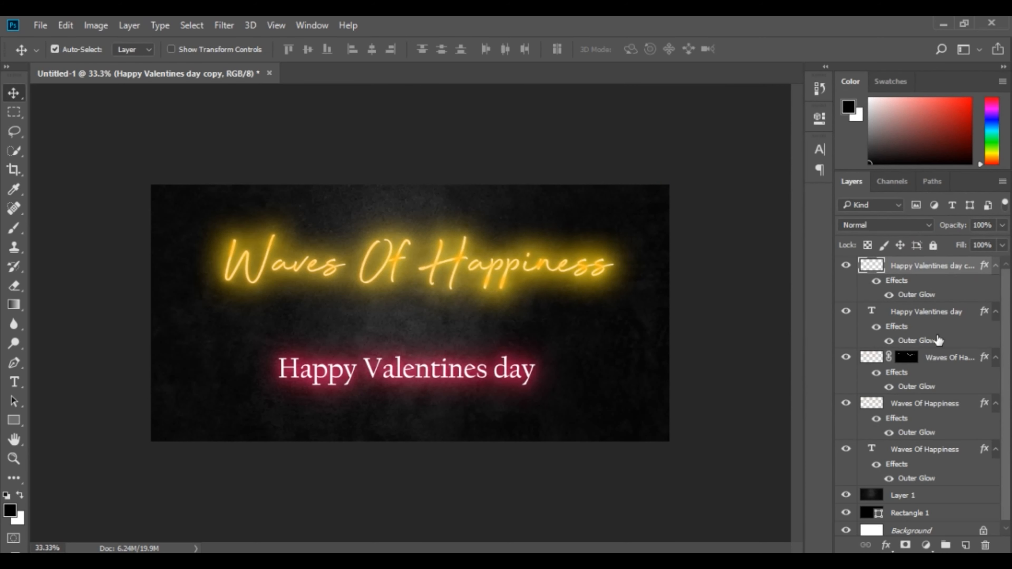
# Duplicate the rasterized "Happy Valentines day" copy layer, keeping the suggested name
pyautogui.rightClick(932, 271)
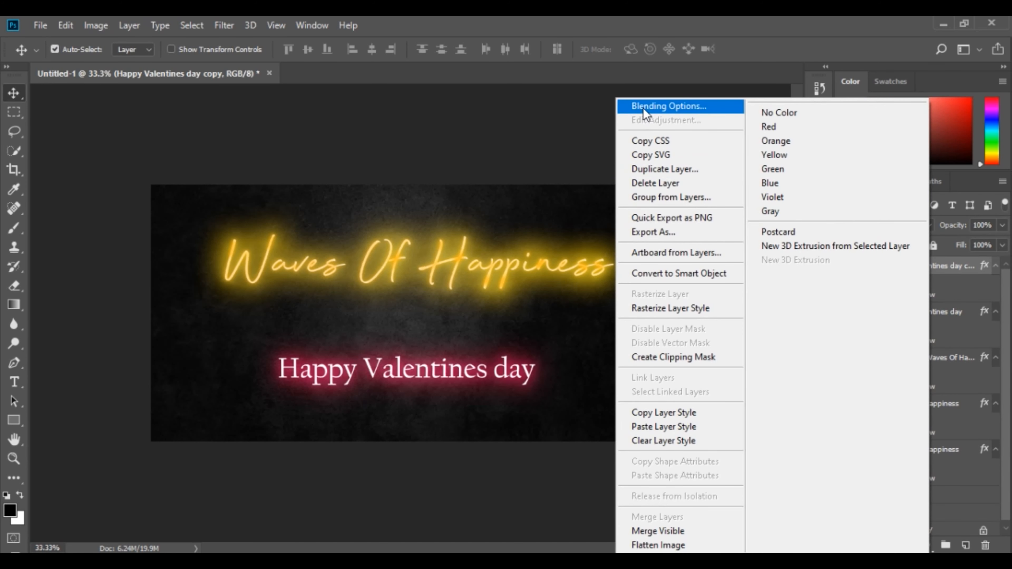
pyautogui.click(653, 169)
pyautogui.click(633, 177)
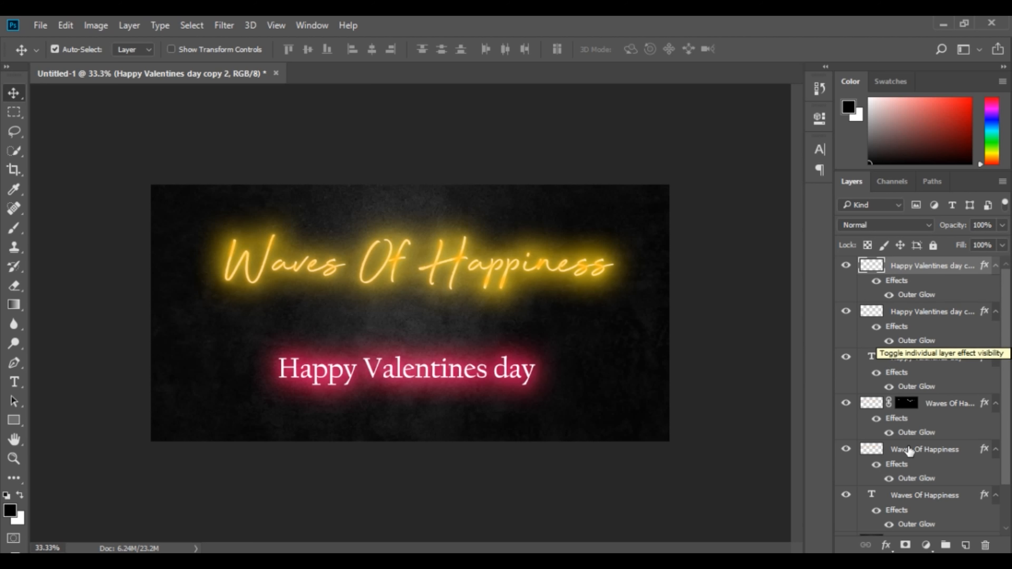
# Add a black layer mask to the topmost "Happy Valentines day" copy and paint white strokes over letters such as the V and d at brush size 45
pyautogui.keyDown('alt'); pyautogui.click(905, 545); pyautogui.keyUp('alt')
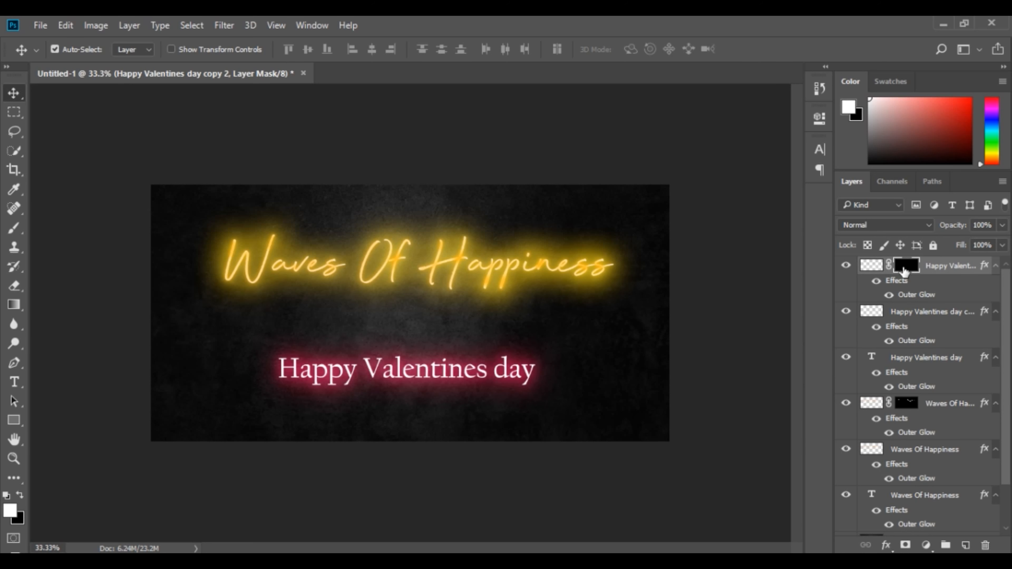
pyautogui.hotkey('ctrl', '+')
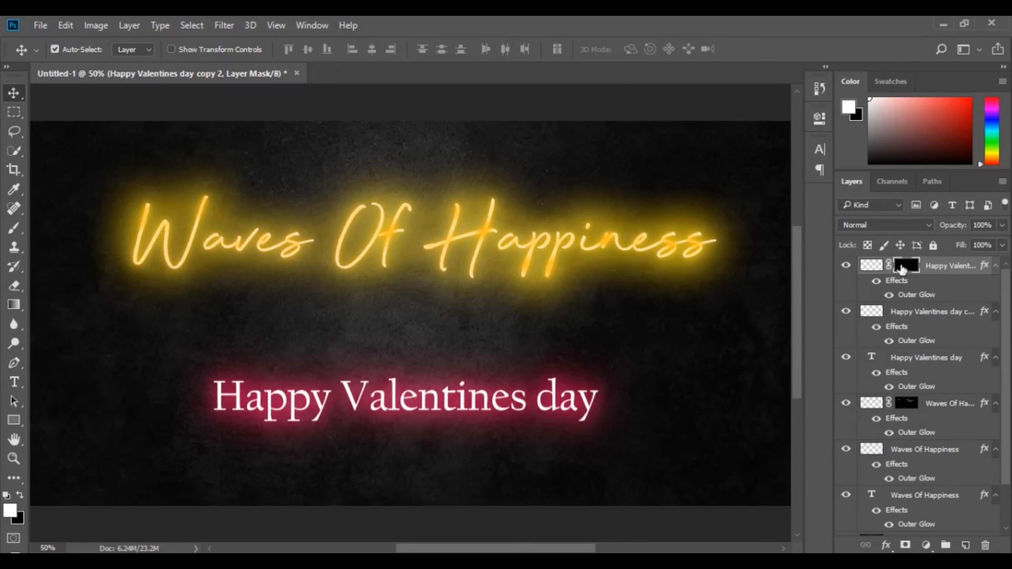
pyautogui.moveTo(14, 230); pyautogui.dragTo(53, 234)
pyautogui.hotkey('ctrl', '+')
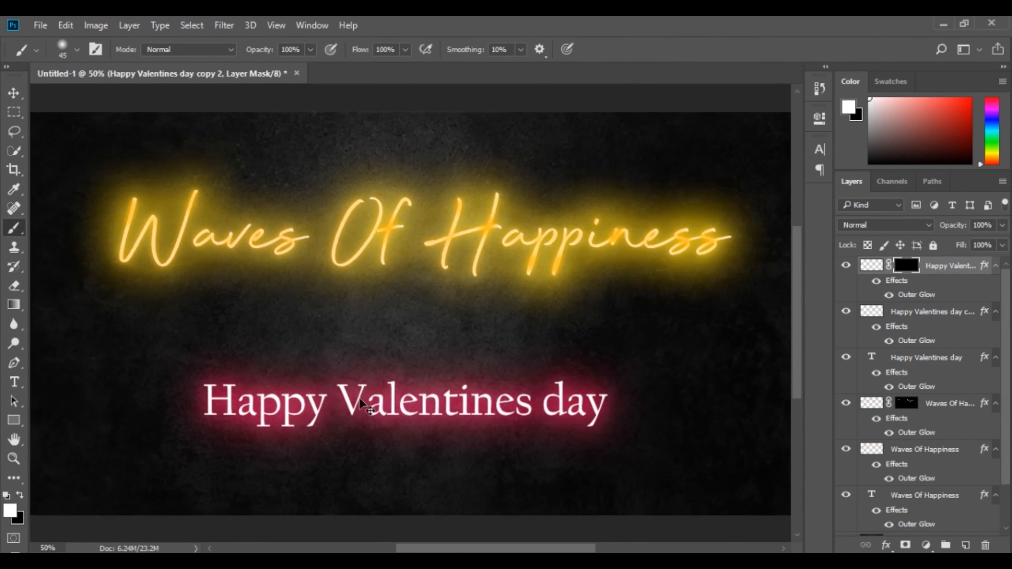
pyautogui.hotkey('ctrl', '+')
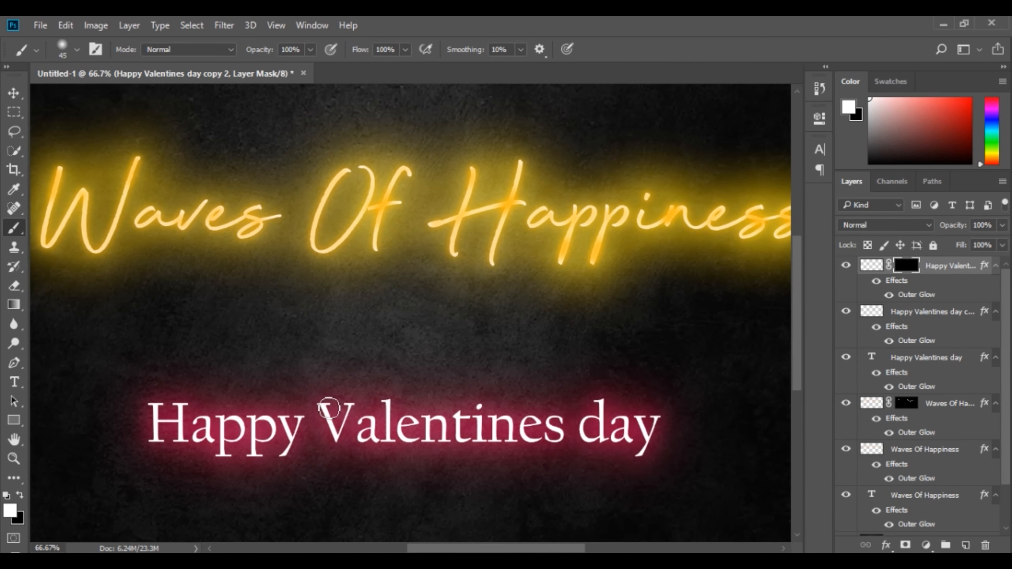
pyautogui.moveTo(327, 409); pyautogui.dragTo(345, 453)
pyautogui.moveTo(323, 405); pyautogui.dragTo(348, 453)
pyautogui.moveTo(604, 404); pyautogui.dragTo(604, 446)
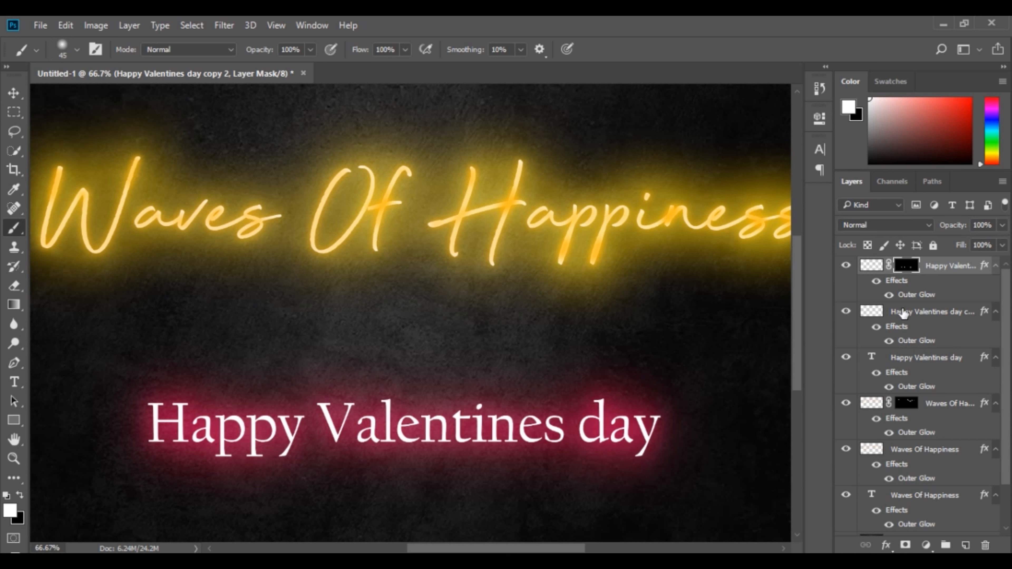
# Soften the painted mask of the topmost "Happy Valentines day" copy with a Gaussian Blur of 3.6 pixels radius
pyautogui.click(223, 26)
pyautogui.moveTo(239, 189)
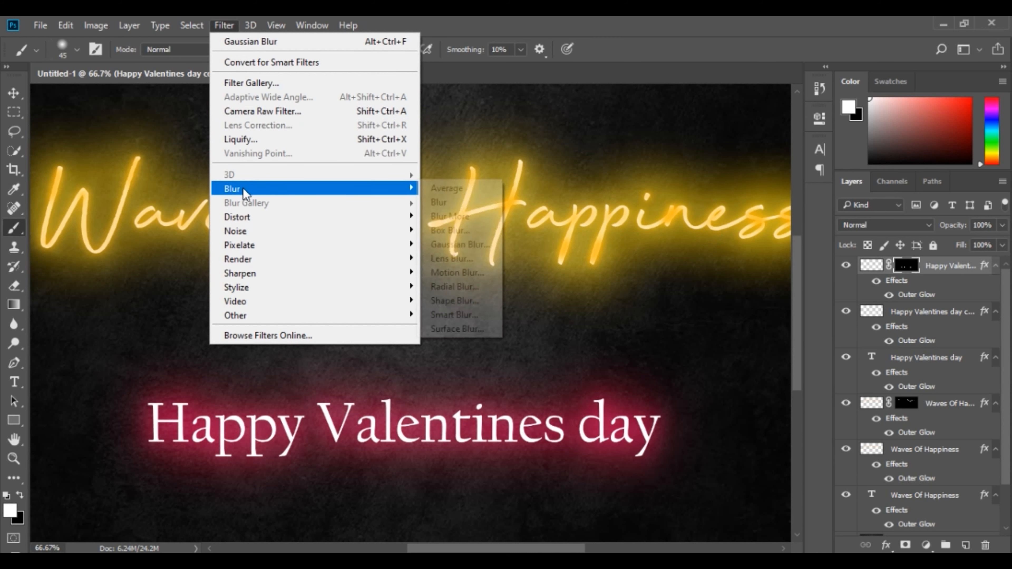
pyautogui.click(469, 245)
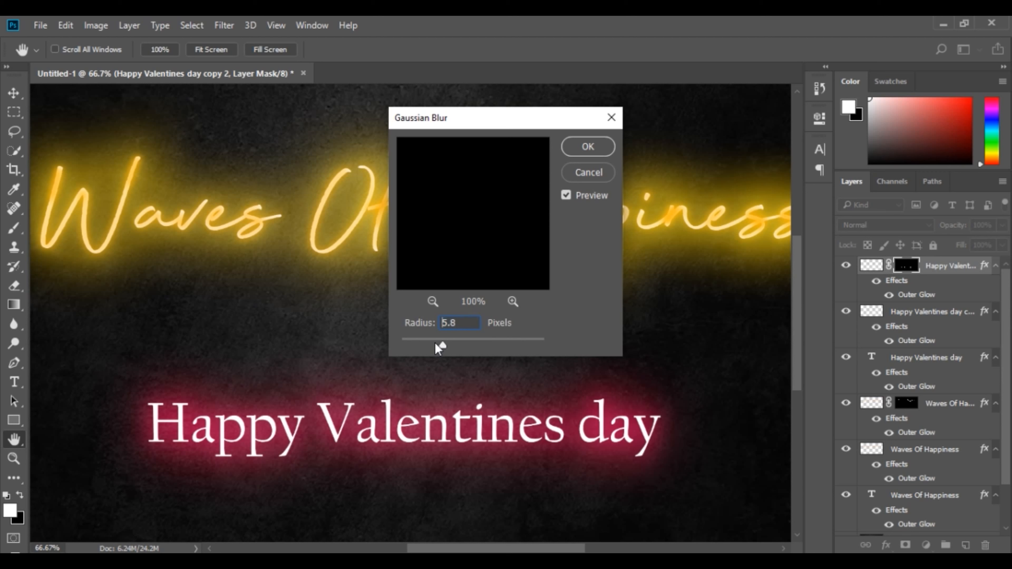
pyautogui.moveTo(432, 345); pyautogui.dragTo(430, 344)
pyautogui.click(429, 301)
pyautogui.click(429, 301)
pyautogui.click(429, 301)
pyautogui.click(429, 301)
pyautogui.click(429, 300)
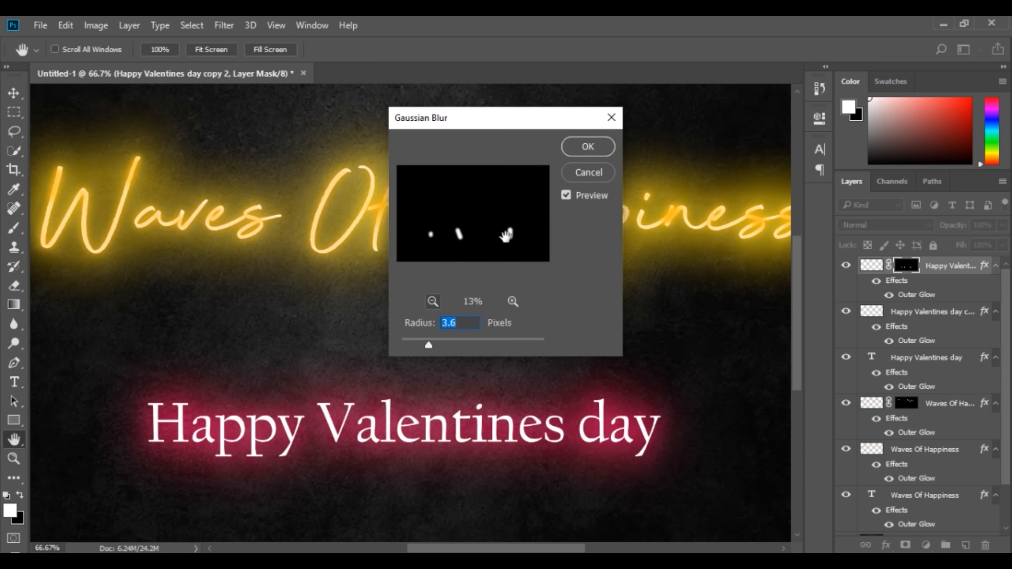
pyautogui.click(589, 146)
# Reduce the brush to size 20 and paint white on the mask over the first n of "Valentines"
pyautogui.press('b')
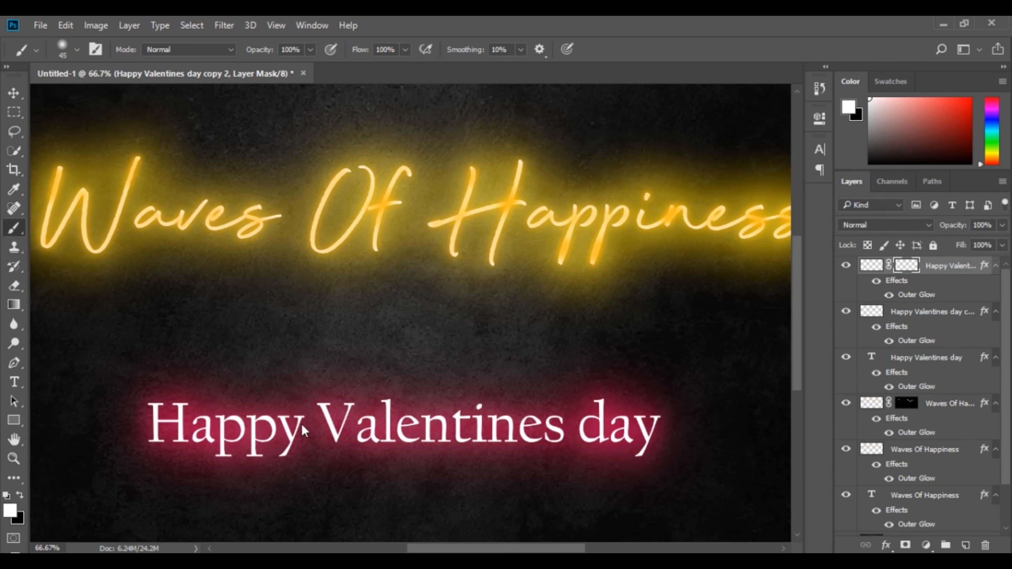
pyautogui.hotkey('ctrl', 'i')
pyautogui.press('[')
pyautogui.press('[')
pyautogui.press('[')
pyautogui.scroll(2, 447, 426)
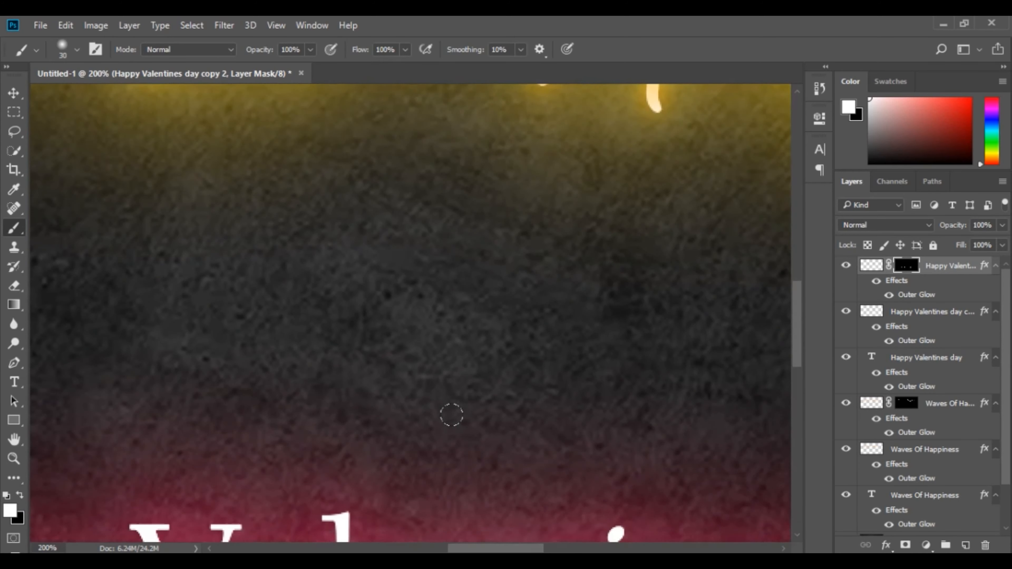
pyautogui.press('[')
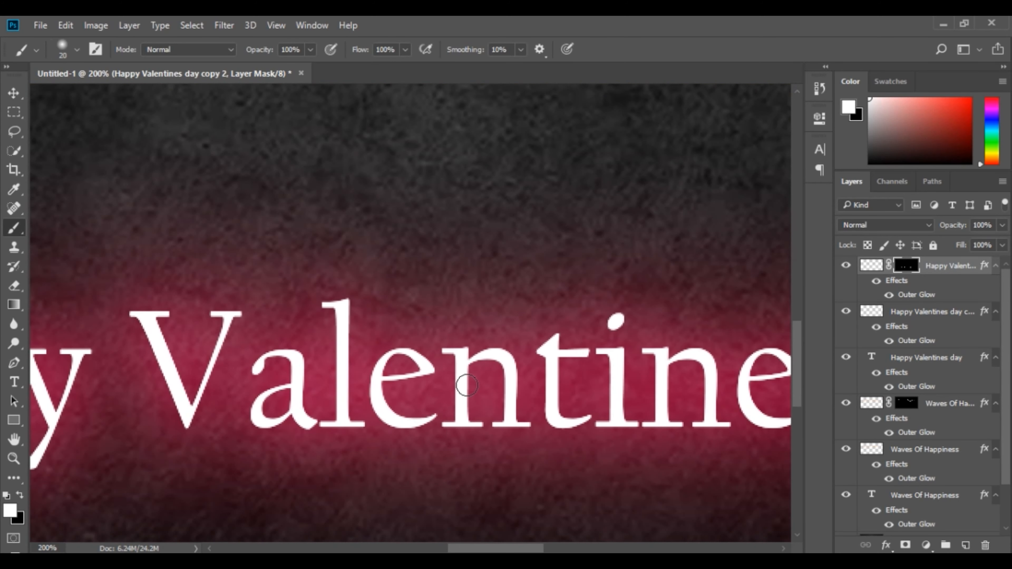
pyautogui.moveTo(456, 356); pyautogui.dragTo(459, 415)
pyautogui.hotkey('ctrl', '-')
pyautogui.hotkey('ctrl', '-')
pyautogui.hotkey('ctrl', '-')
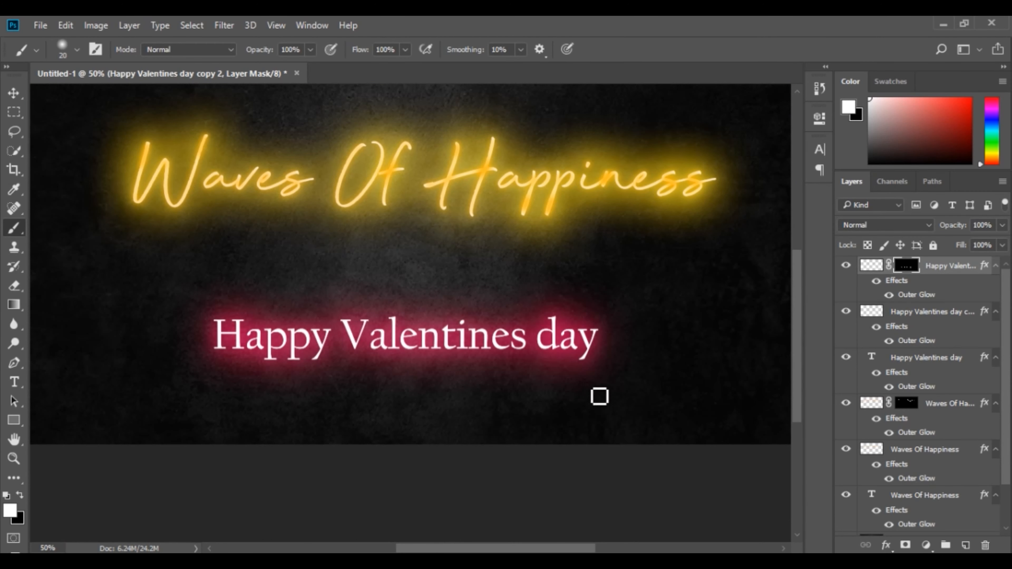
# Examine the "Happy Valentines day" glow up close and check the layers involved, toggling the masked "Waves Of Happiness" layer's visibility
pyautogui.click(922, 315)
pyautogui.press('x')
pyautogui.hotkey('ctrl', '+')
pyautogui.hotkey('ctrl', '+')
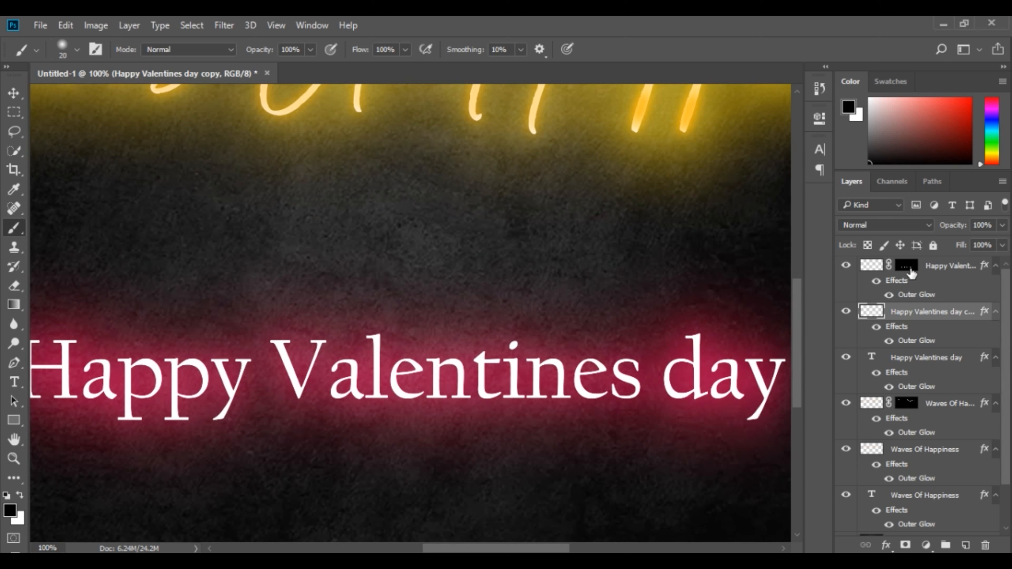
pyautogui.click(847, 403)
pyautogui.click(847, 403)
pyautogui.click(928, 269)
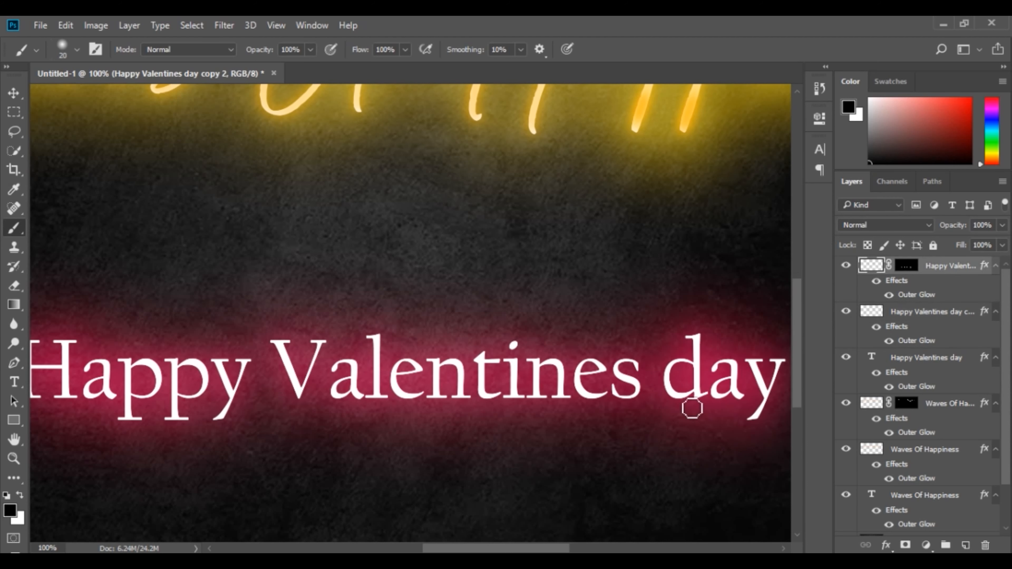
pyautogui.hotkey('ctrl', '-')
pyautogui.hotkey('ctrl', '-')
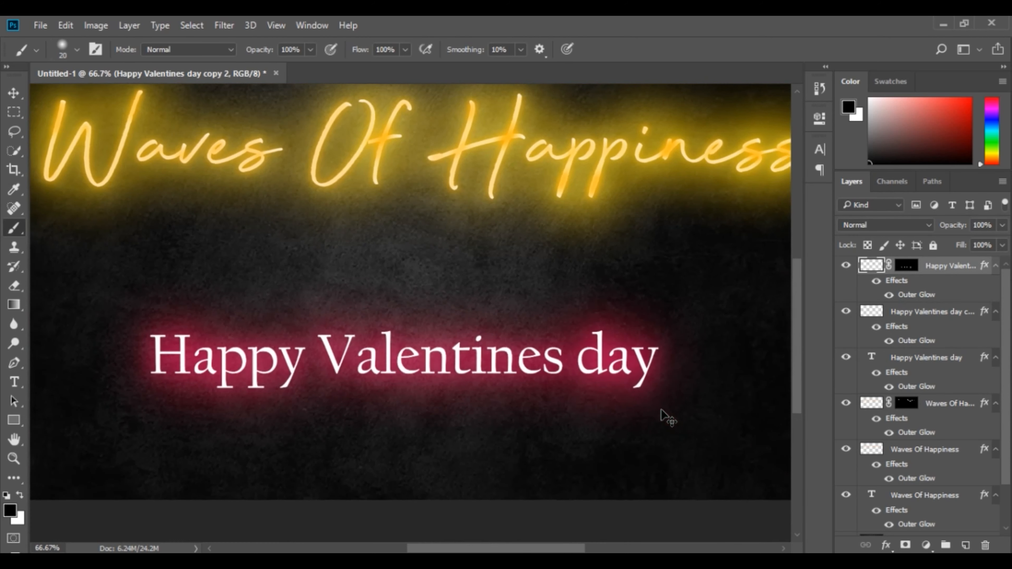
pyautogui.hotkey('ctrl', '-')
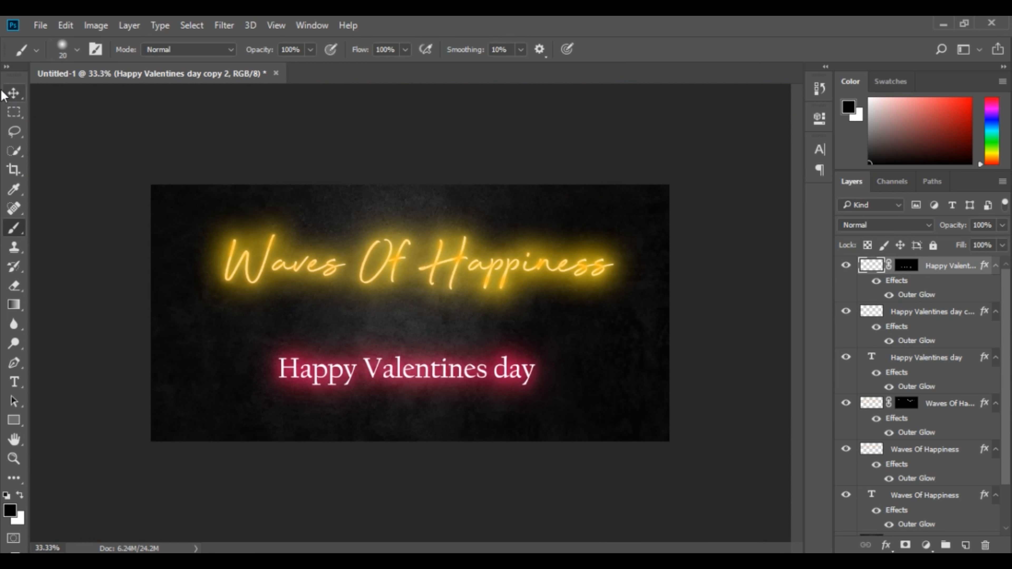
pyautogui.click(13, 93)
pyautogui.moveTo(498, 267); pyautogui.dragTo(493, 300)
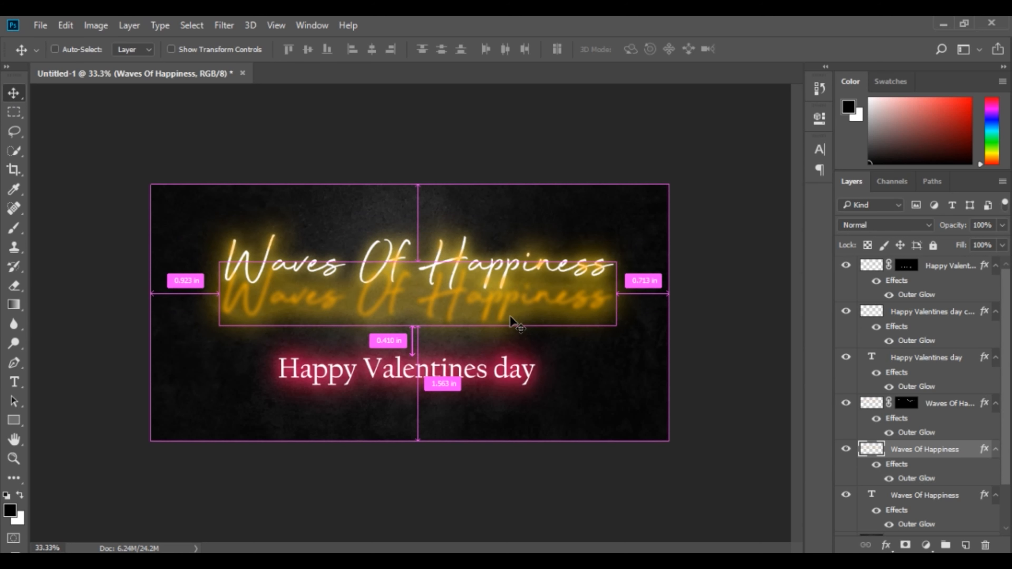
pyautogui.hotkey('ctrl', 'z')
# Group the three "Waves Of Happiness" layers: the text layer, the rasterized layer and its masked copy
pyautogui.scroll(-2, 934, 481)
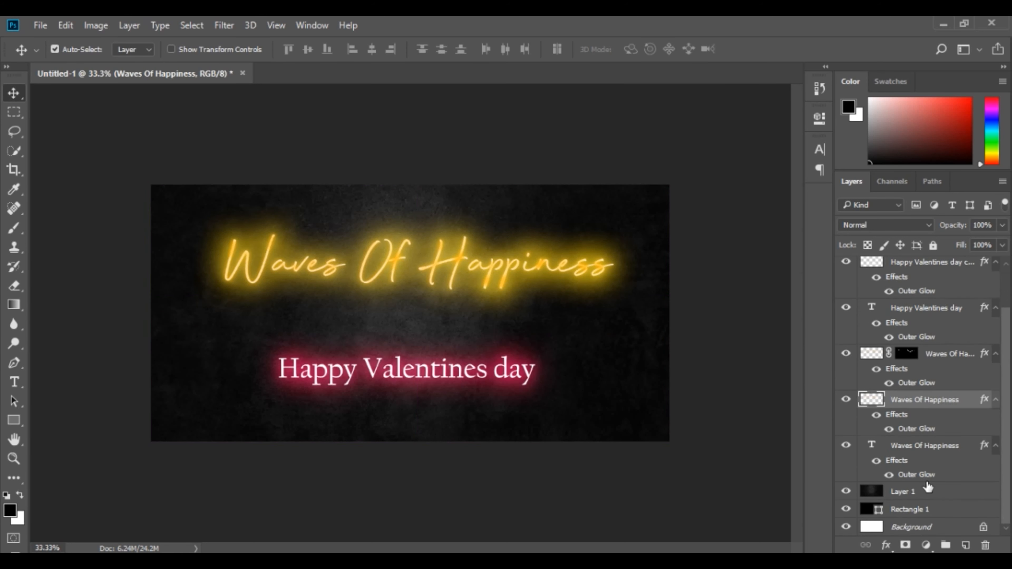
pyautogui.keyDown('ctrl'); pyautogui.click(923, 445); pyautogui.keyUp('ctrl')
pyautogui.keyDown('ctrl'); pyautogui.click(929, 358); pyautogui.keyUp('ctrl')
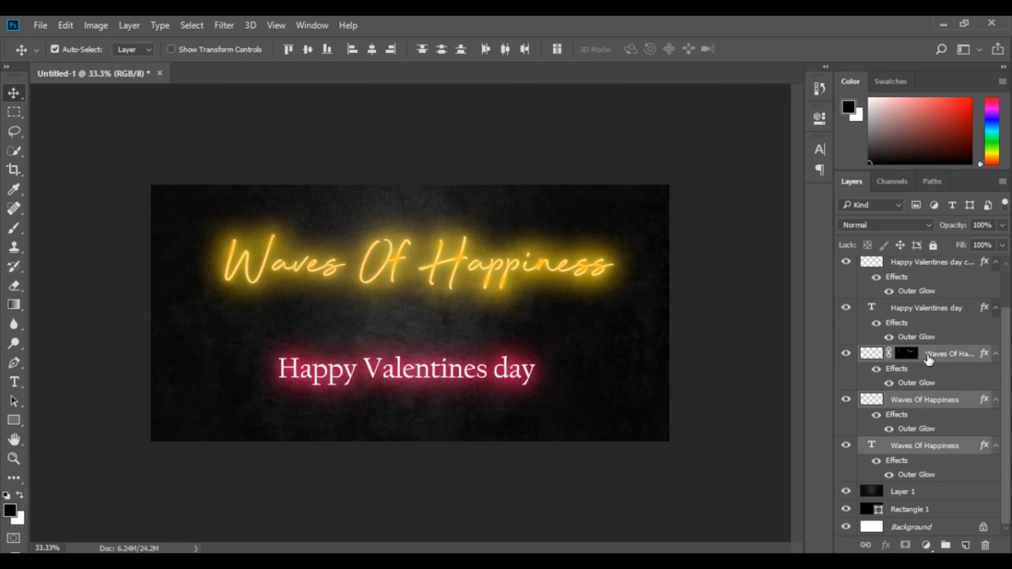
pyautogui.hotkey('ctrl', 'g')
# Group the three "Happy Valentines day" layers: the text layer, the rasterized copy and its masked duplicate
pyautogui.click(922, 361)
pyautogui.keyDown('ctrl'); pyautogui.click(923, 312); pyautogui.keyUp('ctrl')
pyautogui.keyDown('ctrl'); pyautogui.click(926, 266); pyautogui.keyUp('ctrl')
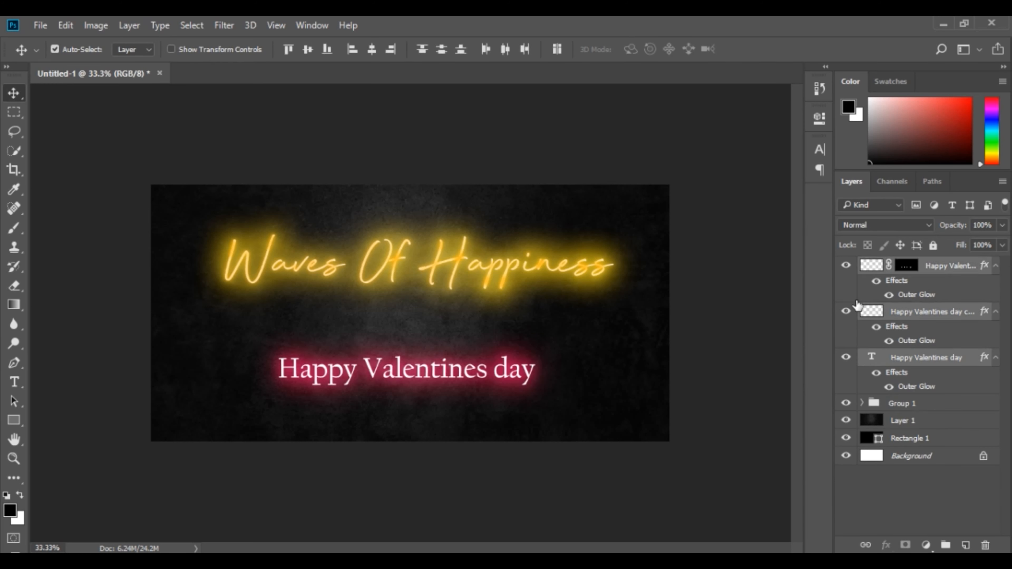
pyautogui.hotkey('ctrl', 'g')
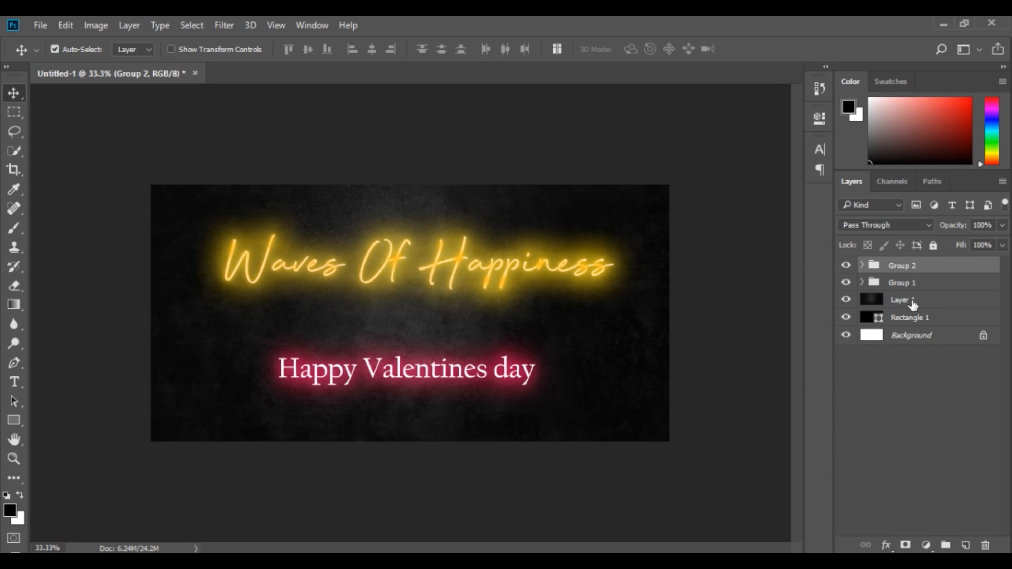
# Set the Move tool's auto-select to Group and move the "Waves Of Happiness" group down closer to the pink line
pyautogui.click(449, 273)
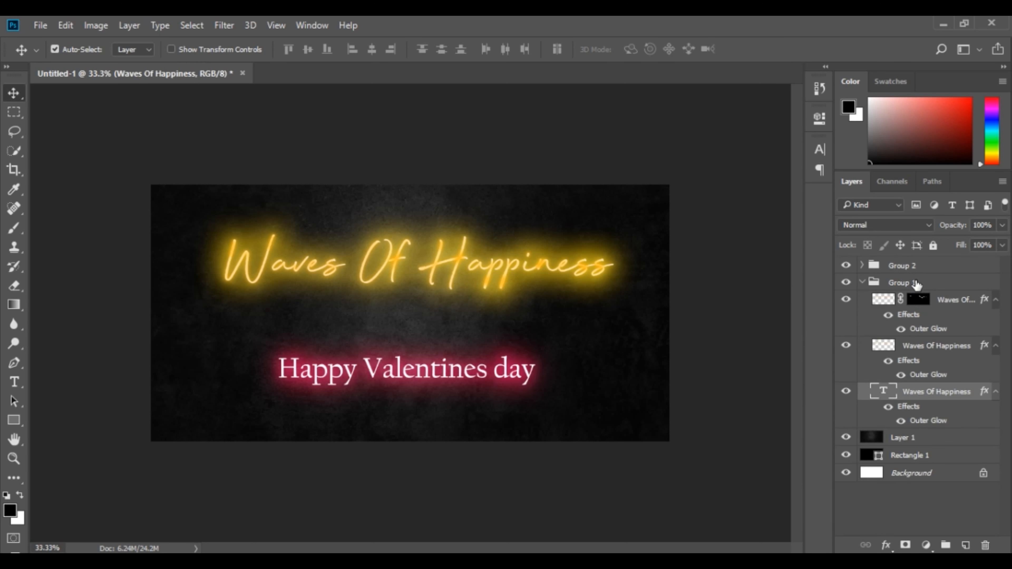
pyautogui.click(861, 282)
pyautogui.click(912, 285)
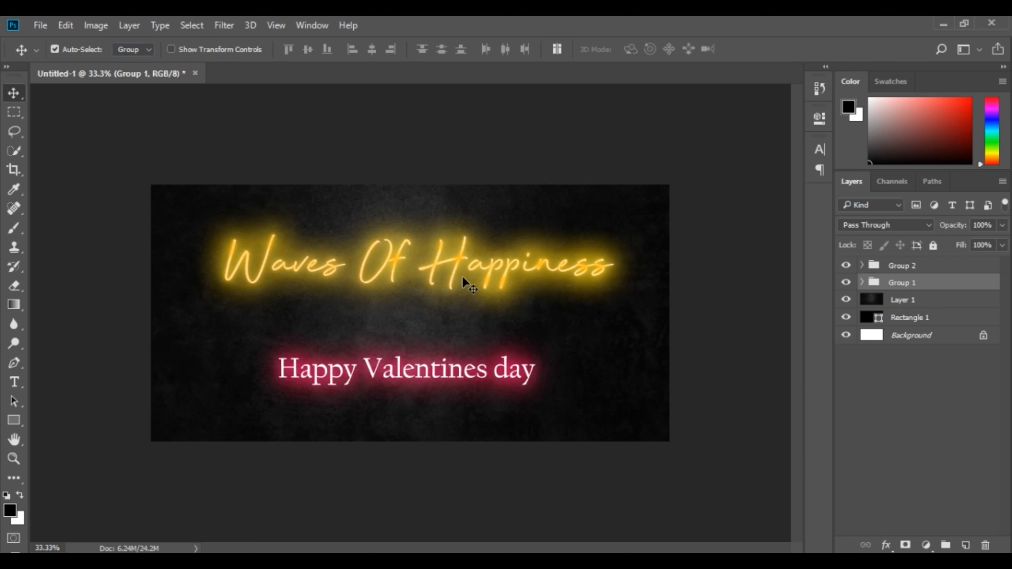
pyautogui.moveTo(453, 277); pyautogui.dragTo(453, 296)
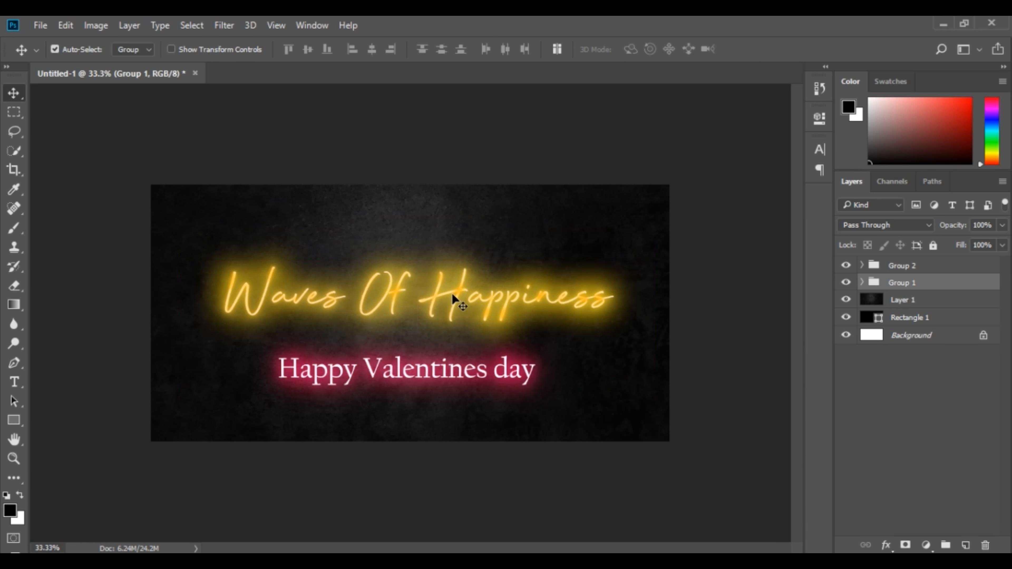
# Try to scale the "Waves Of Happiness" group down and nudge it slightly upward
pyautogui.click(944, 266)
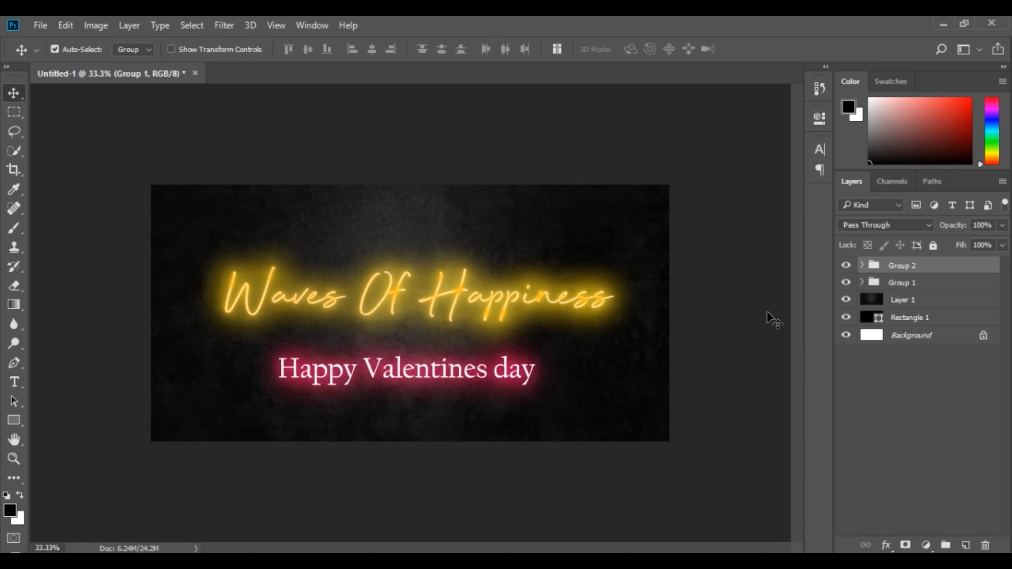
pyautogui.click(898, 284)
pyautogui.hotkey('ctrl', 't')
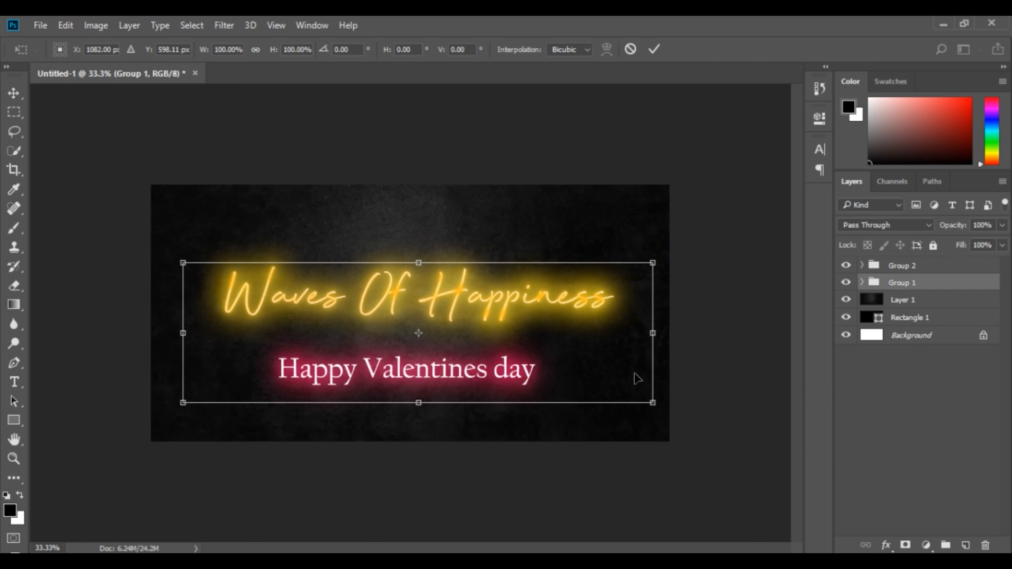
pyautogui.moveTo(652, 402); pyautogui.dragTo(620, 382)
pyautogui.press('Return')
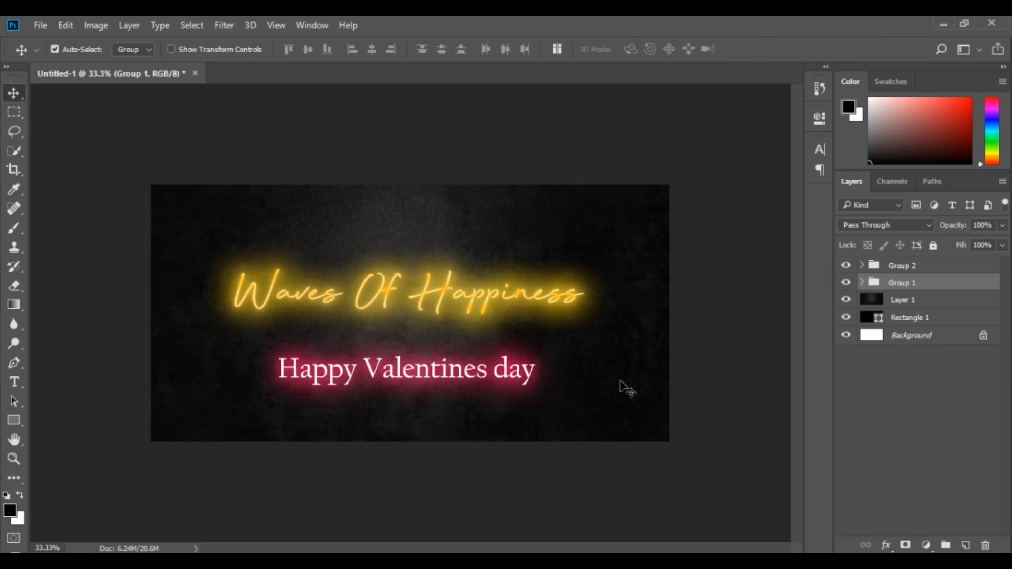
pyautogui.hotkey('shift', 'Up')
pyautogui.hotkey('shift', 'Up')
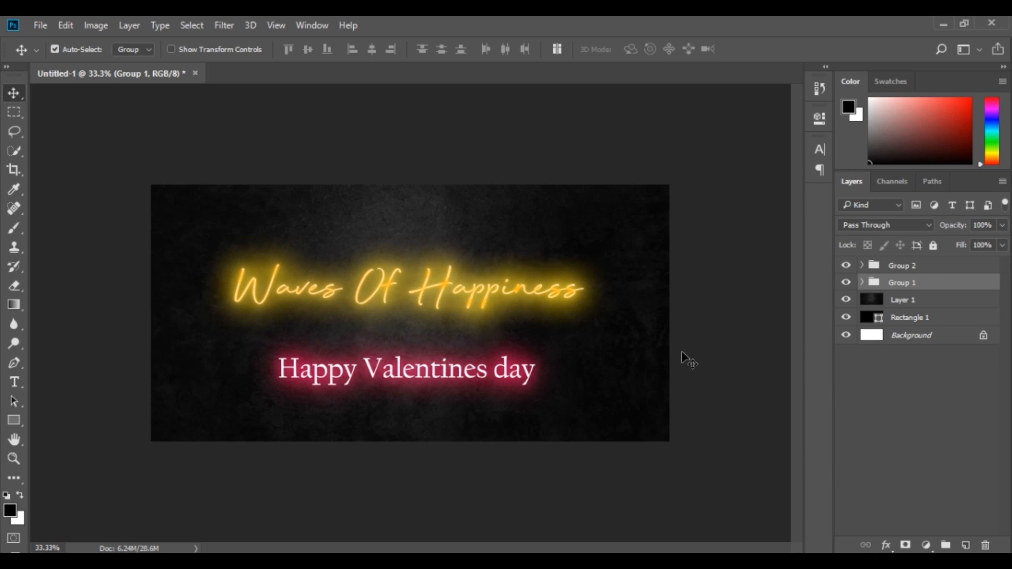
# Nudge the "Happy Valentines day" group upward, closer beneath the "Waves Of Happiness" lettering
pyautogui.click(905, 266)
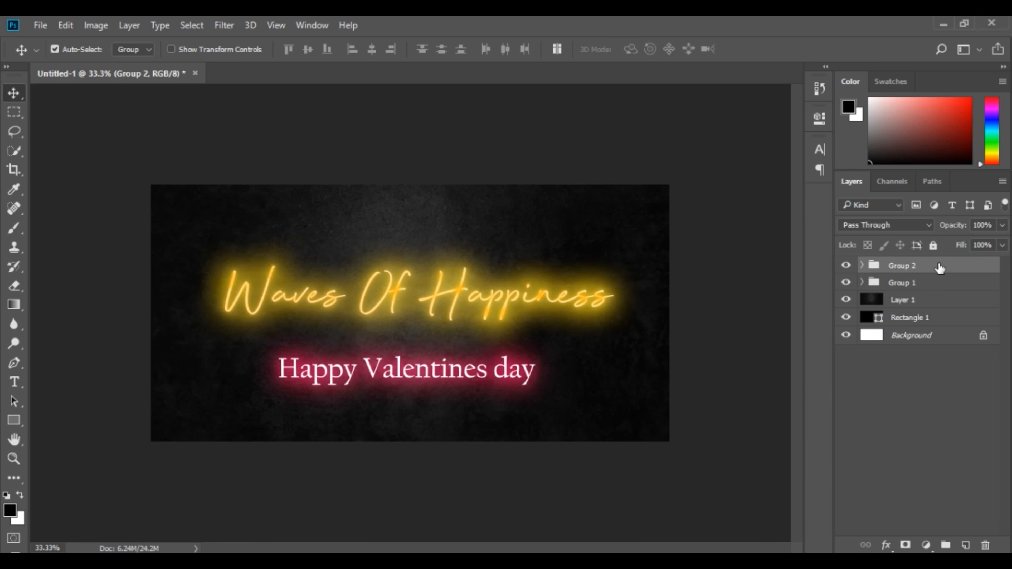
pyautogui.hotkey('shift', 'Up')
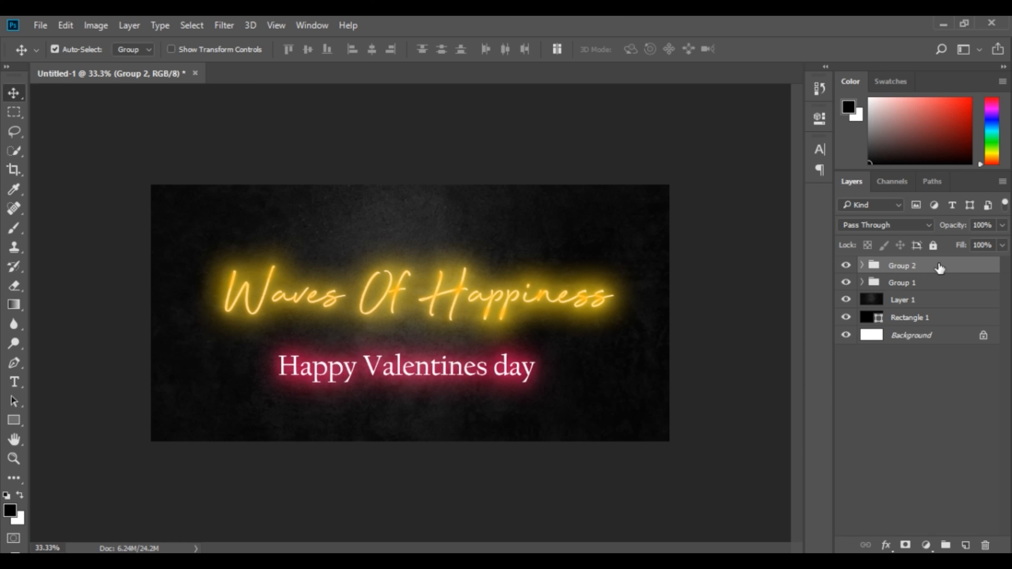
pyautogui.hotkey('shift', 'Up')
pyautogui.hotkey('shift', 'Up')
pyautogui.hotkey('shift', 'Up')
pyautogui.hotkey('shift', 'Up')
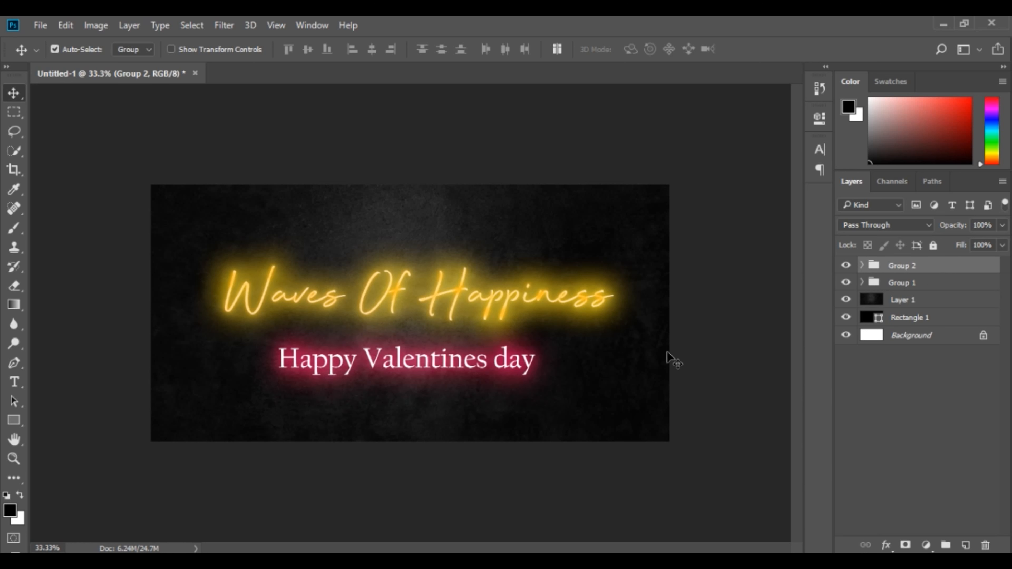
pyautogui.hotkey('shift', 'Up')
pyautogui.hotkey('ctrl', '-')
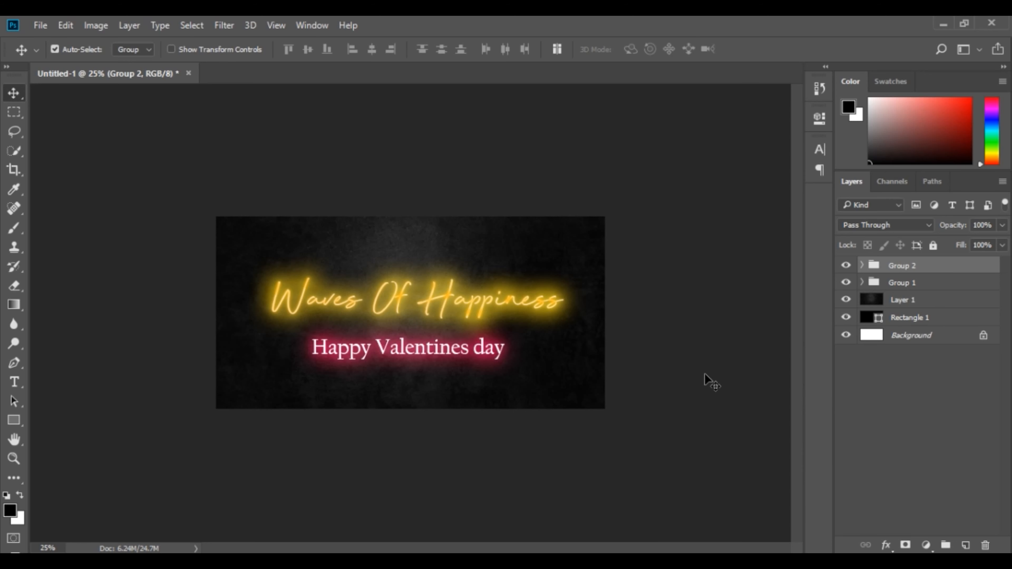
pyautogui.hotkey('ctrl', '+')
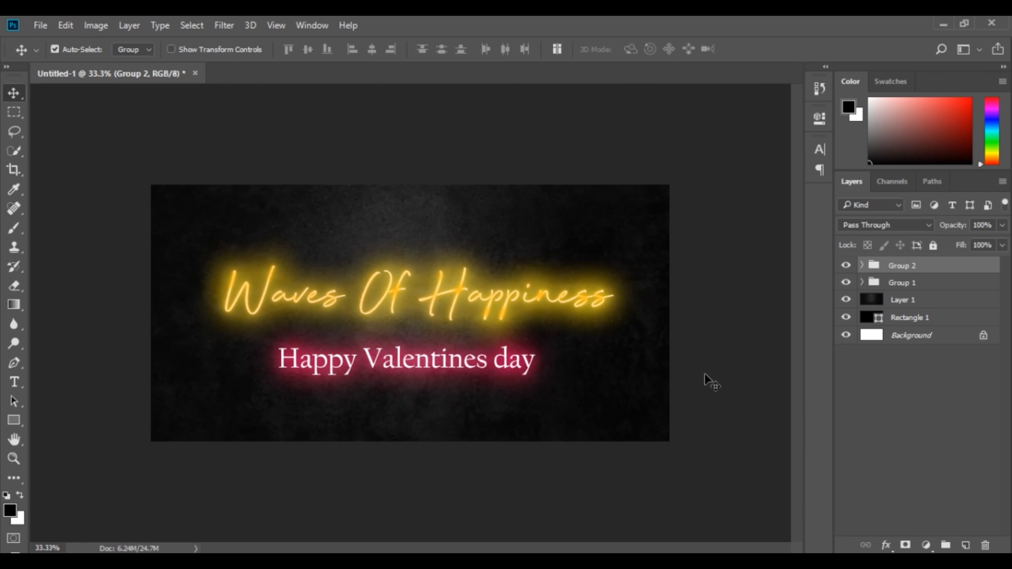
# Save the finished banner as v-banner.jpg on the desktop and open the image in Chrome
pyautogui.click(42, 26)
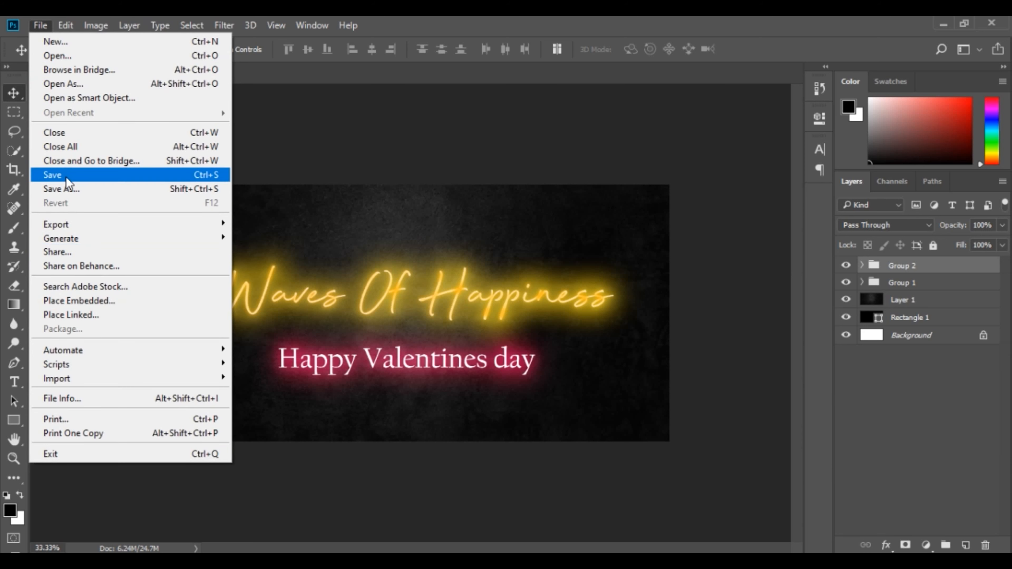
pyautogui.click(68, 190)
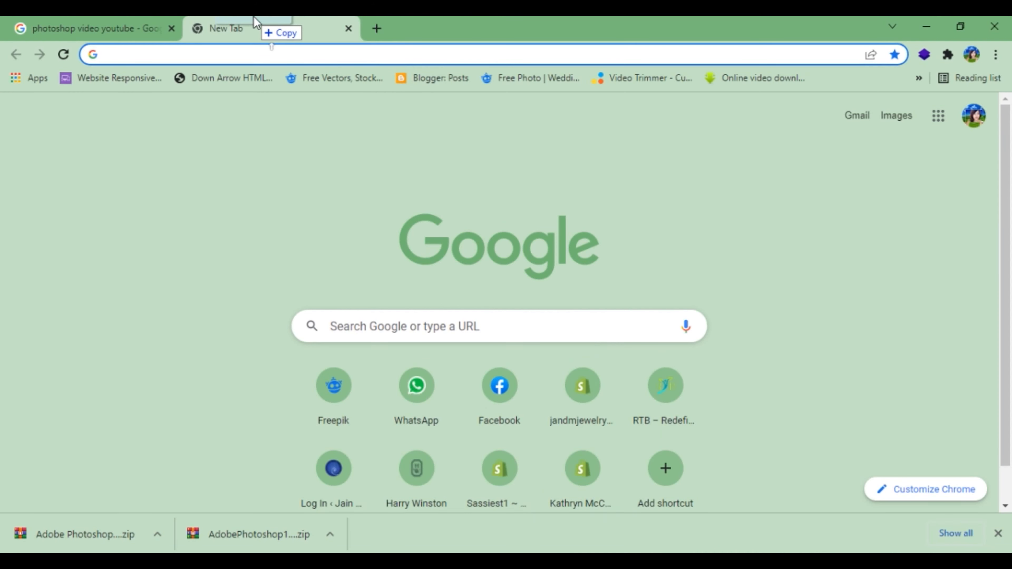
pyautogui.moveTo(271, 28); pyautogui.dragTo(263, 29)
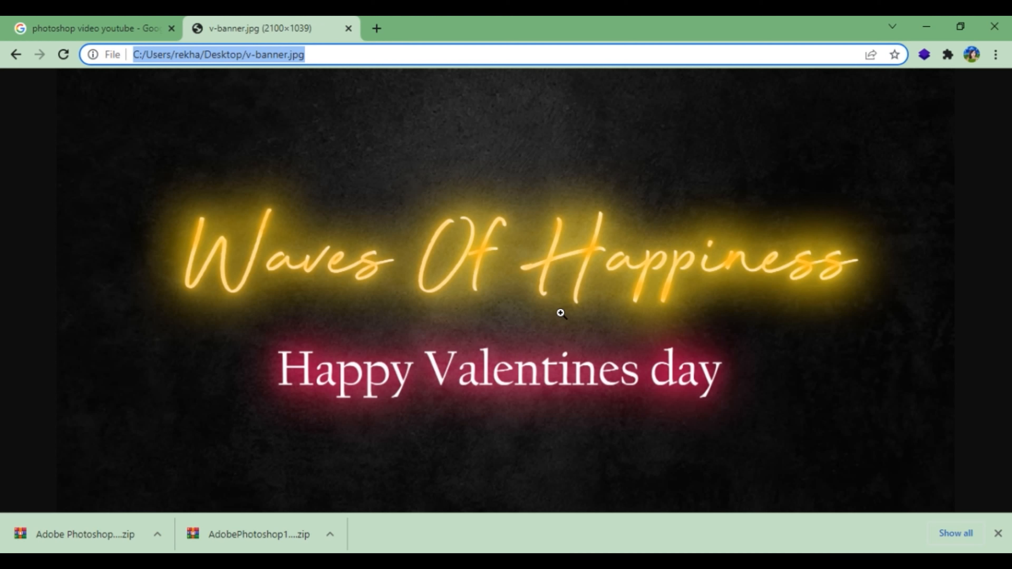
pyautogui.click(997, 534)
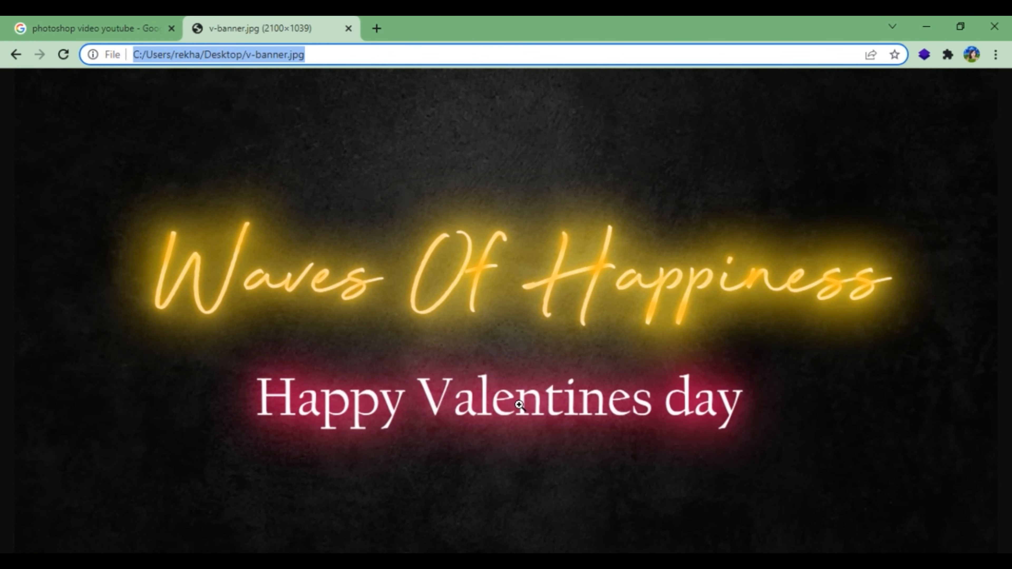